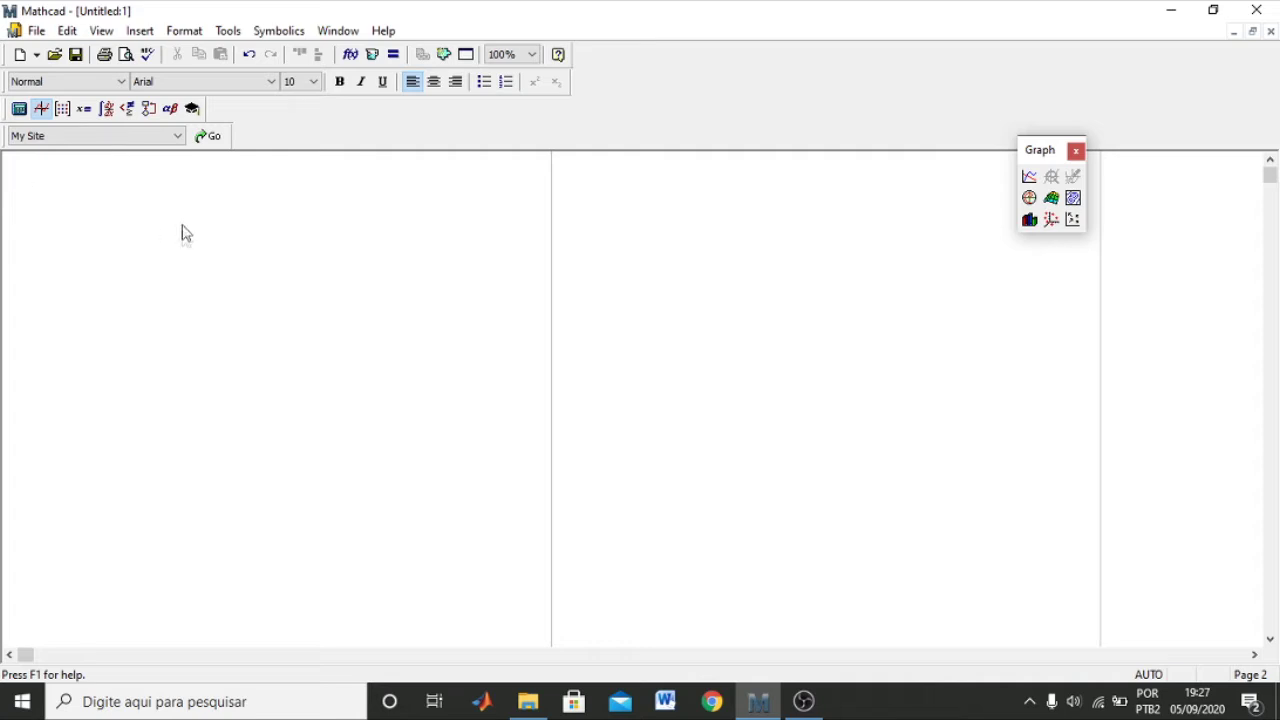
Step: Close the Graph palette and display it again
click(1076, 150)
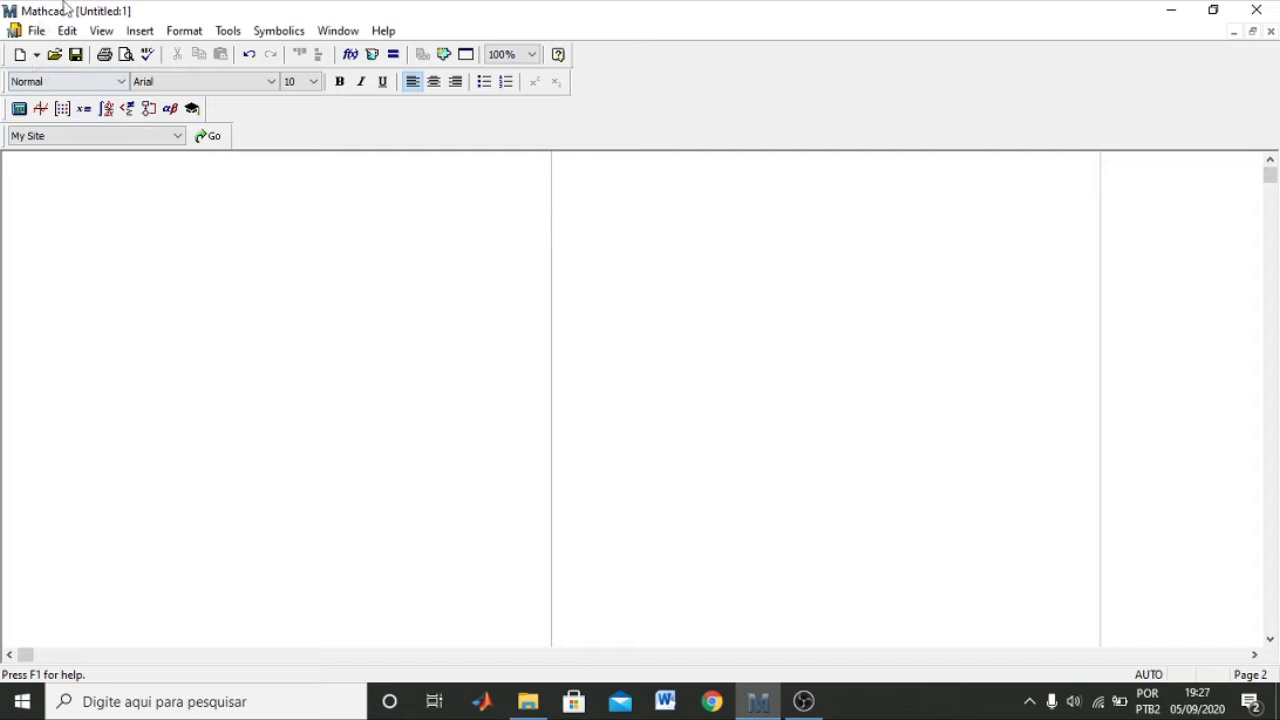
click(42, 110)
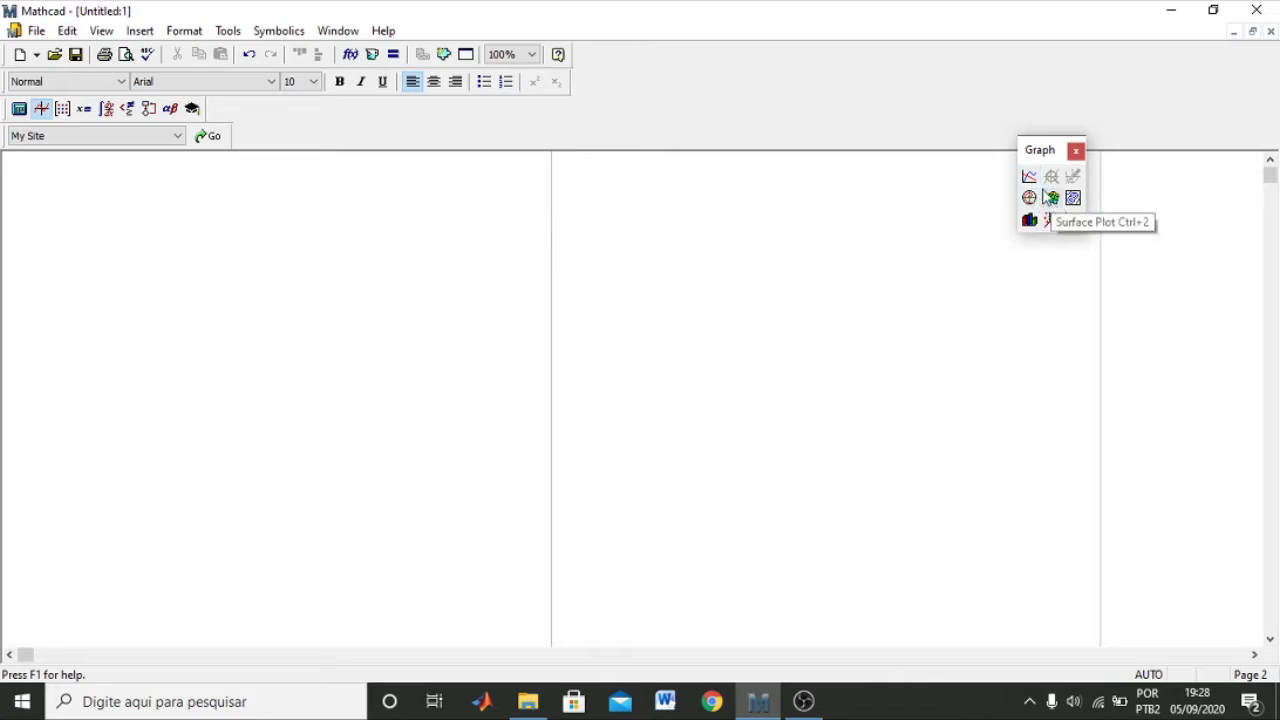
Step: Define the function f(x) := 10·e^(-0.03·x)·sin(x) near the upper-left corner of the worksheet
click(56, 205)
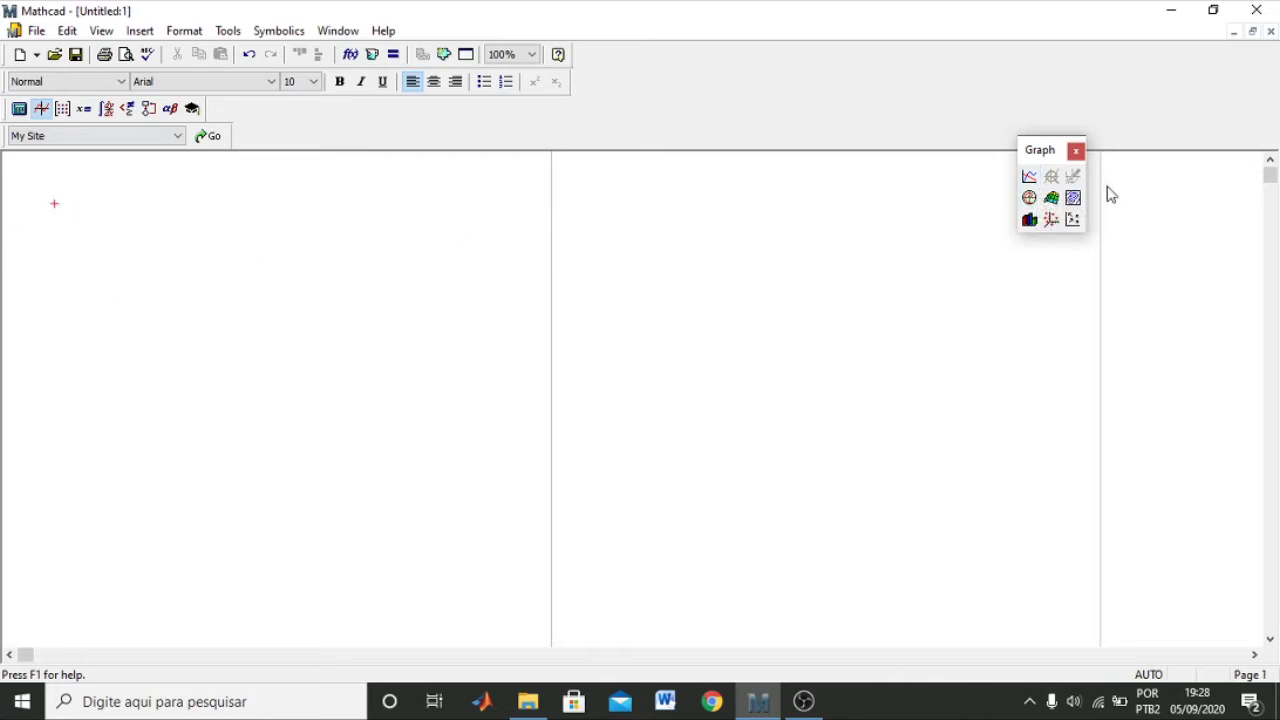
click(56, 198)
text(f(x))
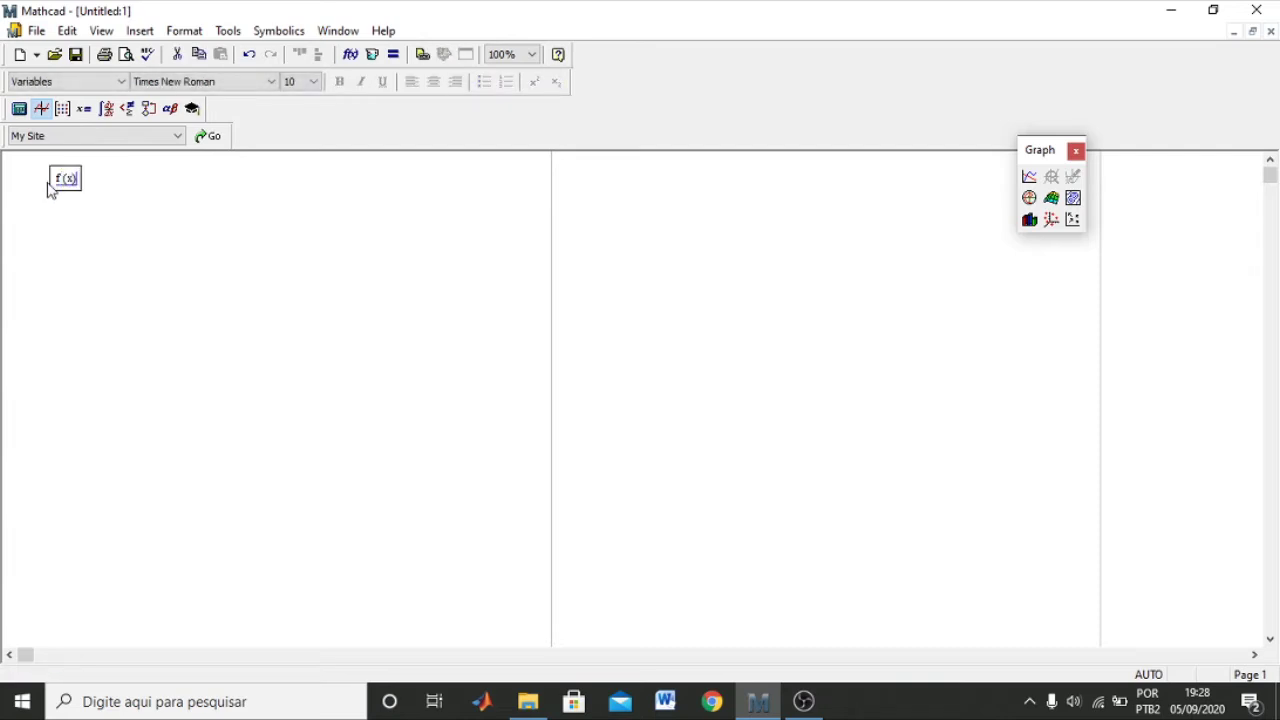
text(:=)
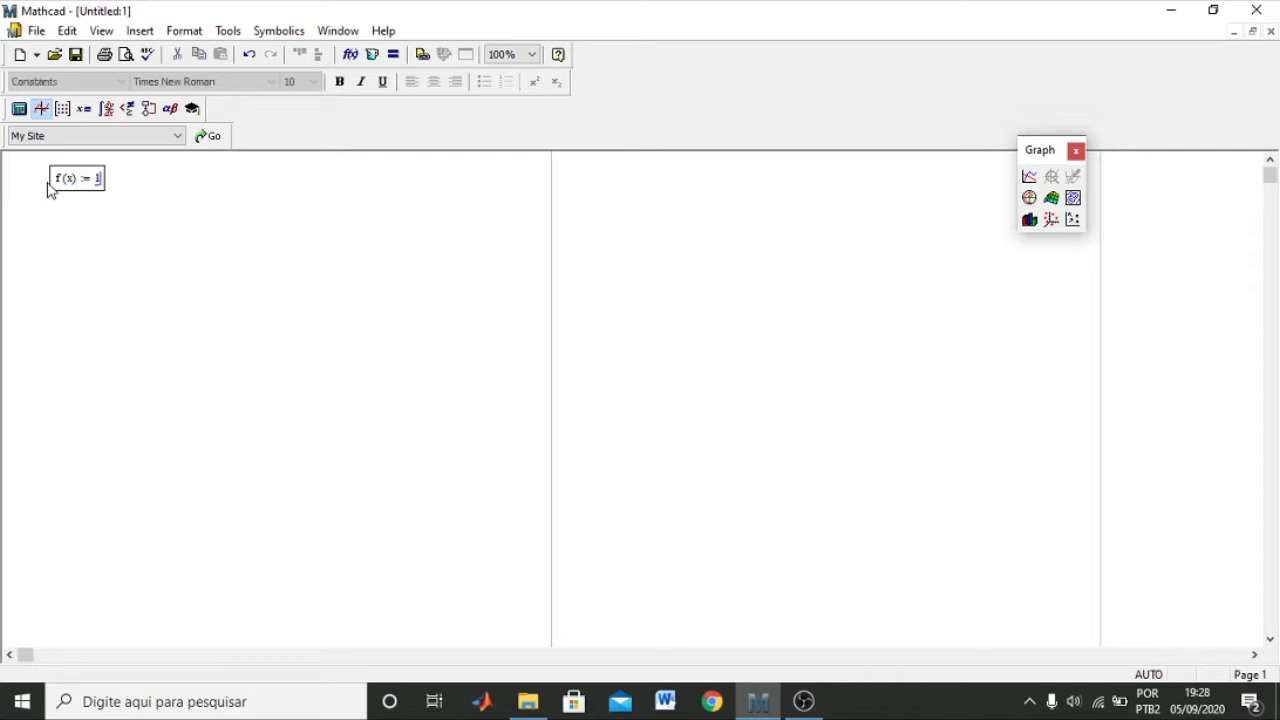
text(10)
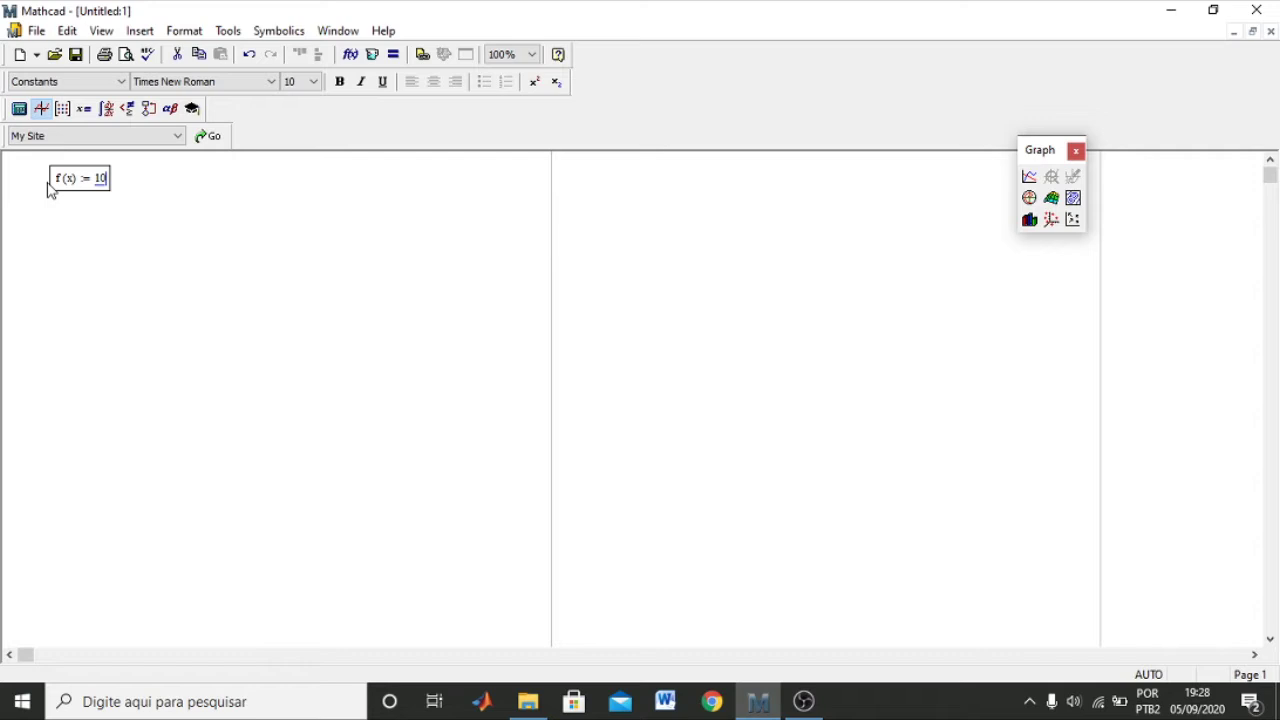
text(*)
text(e)
text(^-9)
text(.03)
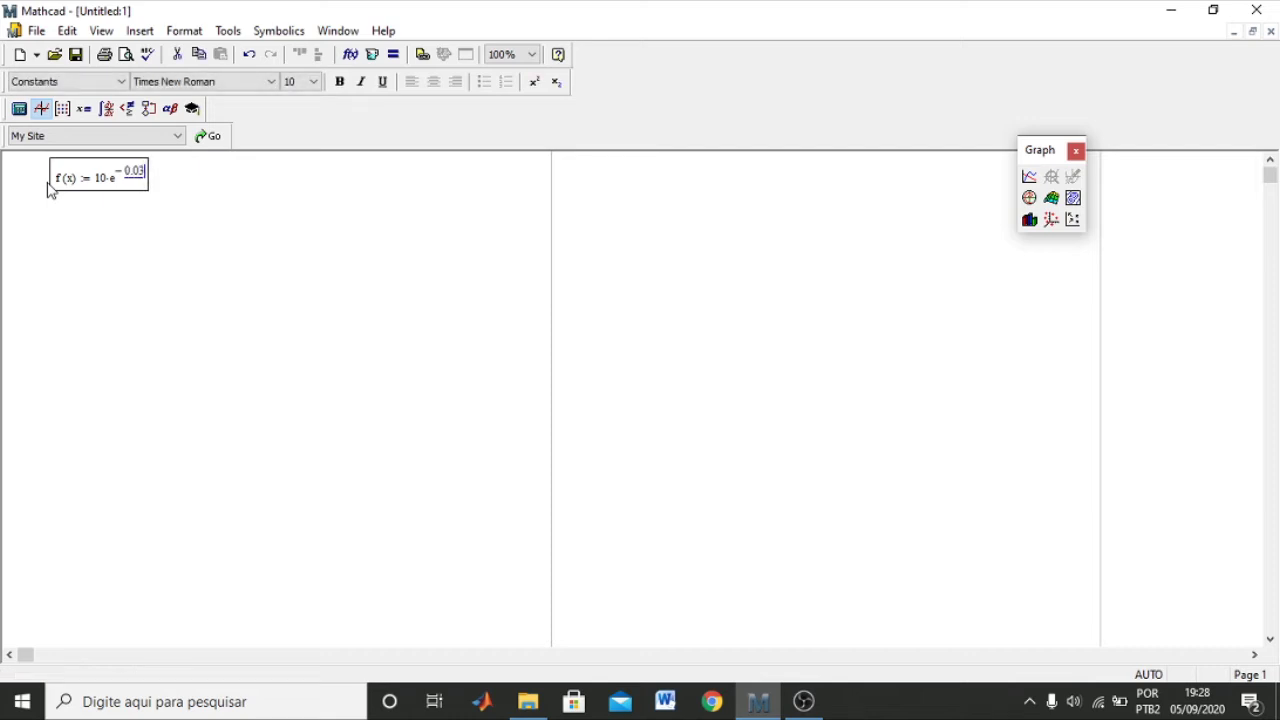
text(*x)
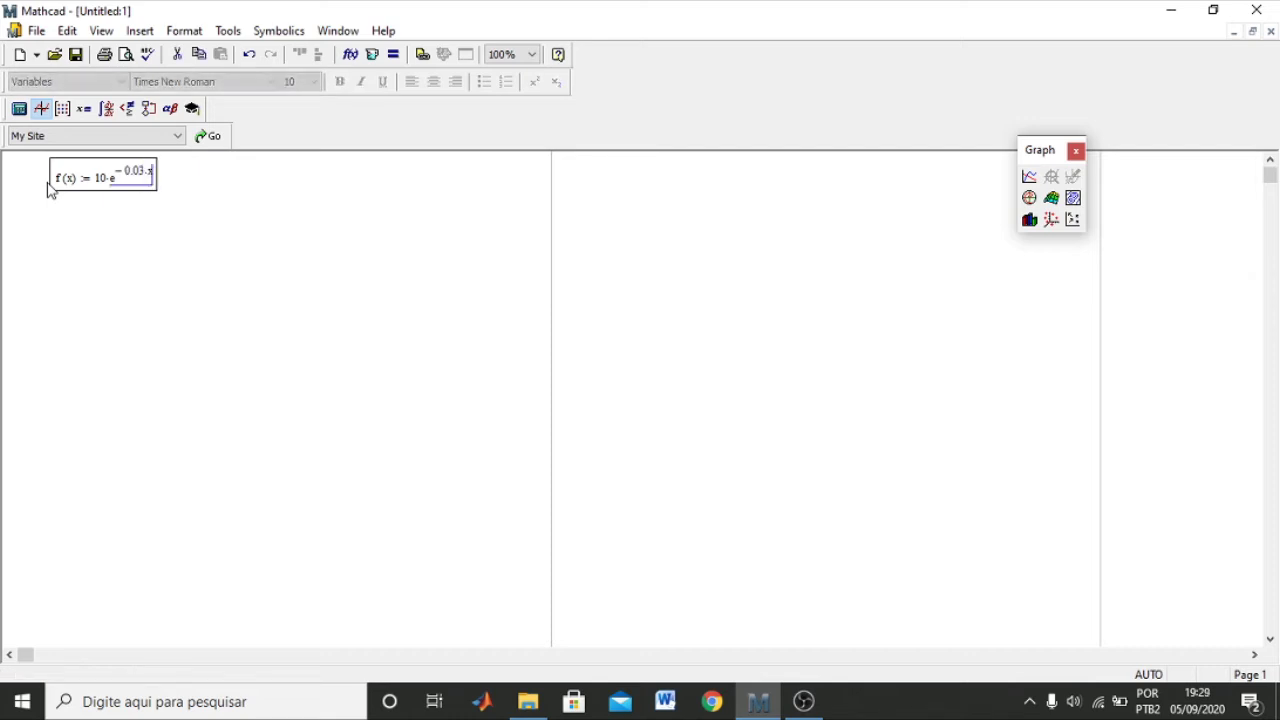
key(space)
text(*sin(x)
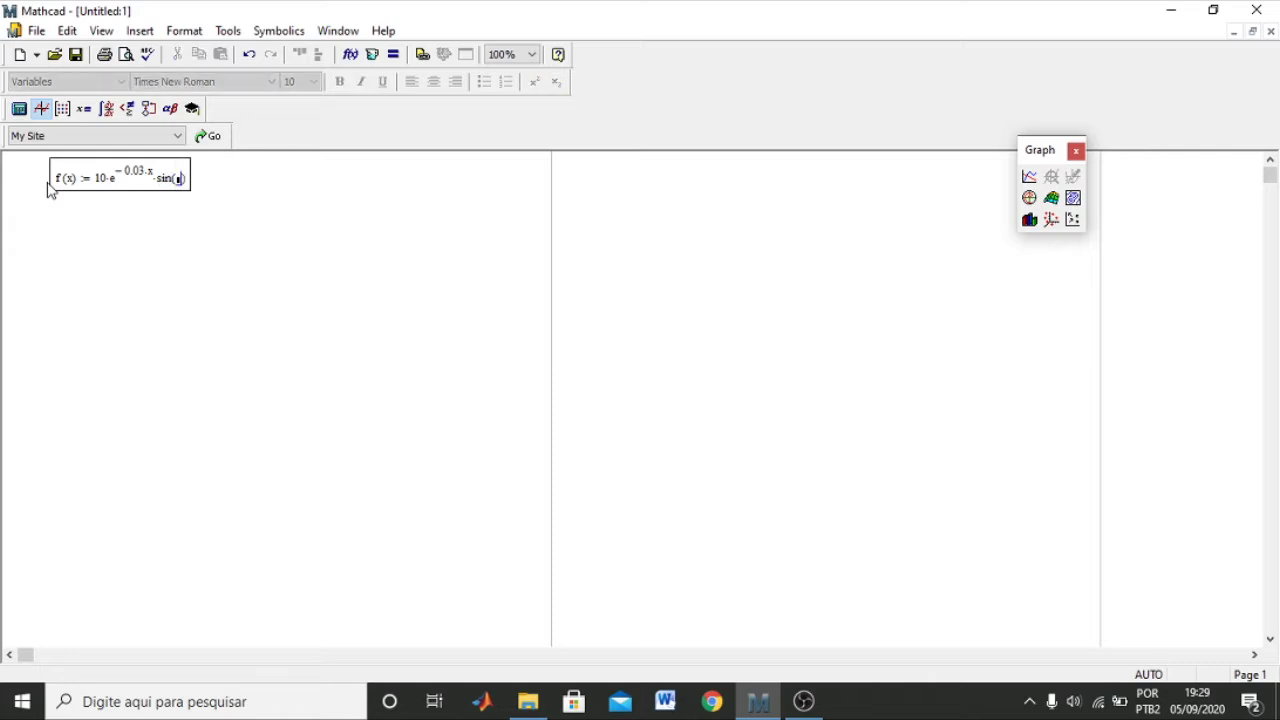
click(129, 211)
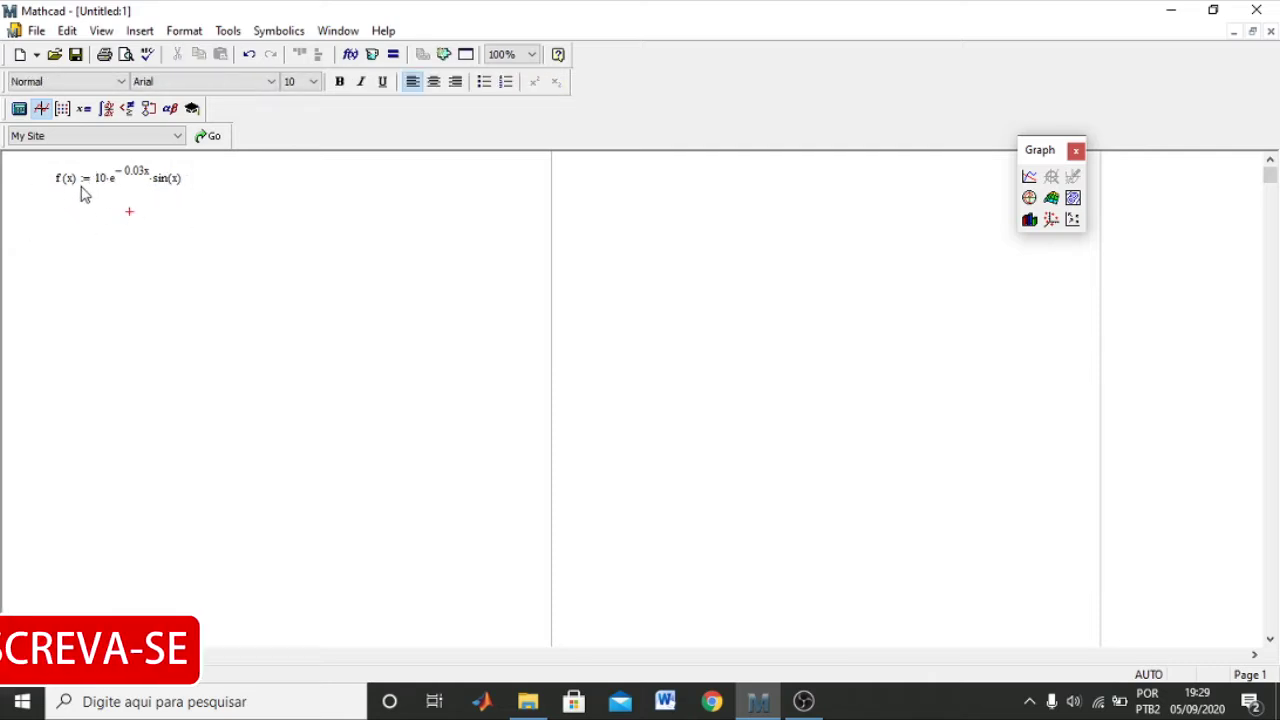
Step: Insert an empty X-Y plot below the function definition and enlarge its frame
click(62, 211)
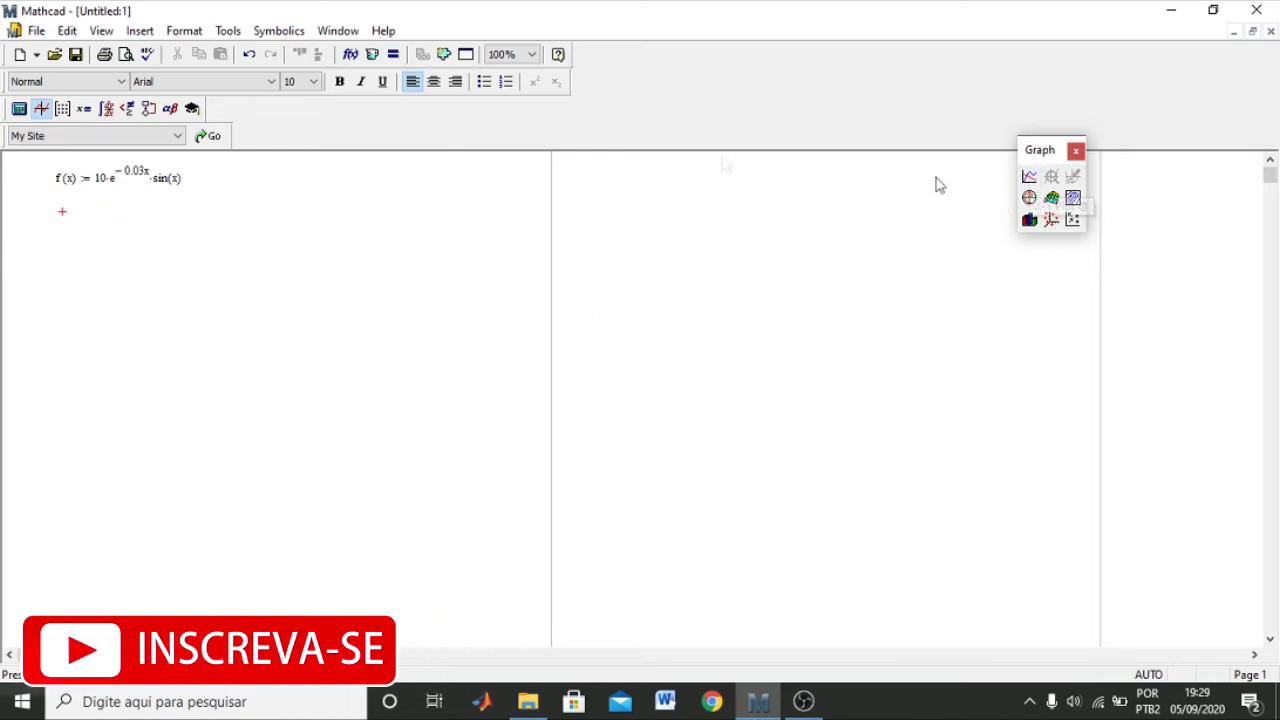
click(1030, 178)
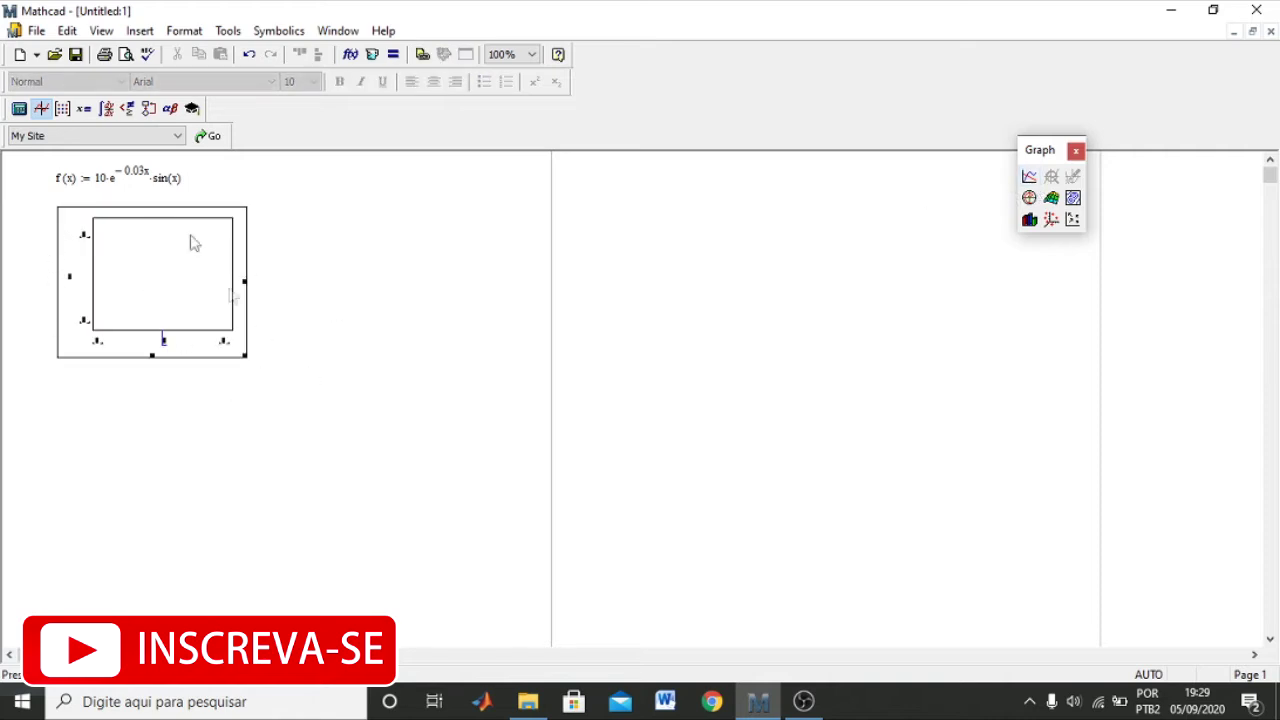
drag(241, 355, 350, 438)
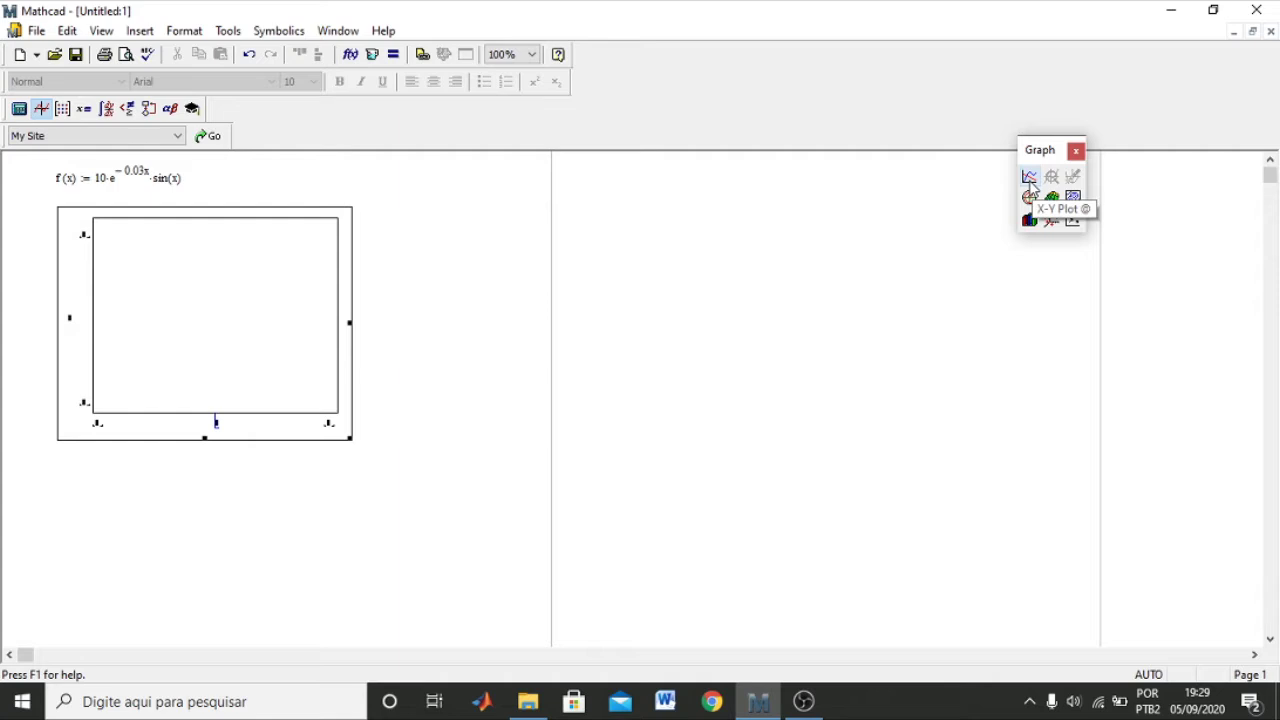
Step: Insert a second X-Y plot in the blank area beside the first one and delete it
click(474, 428)
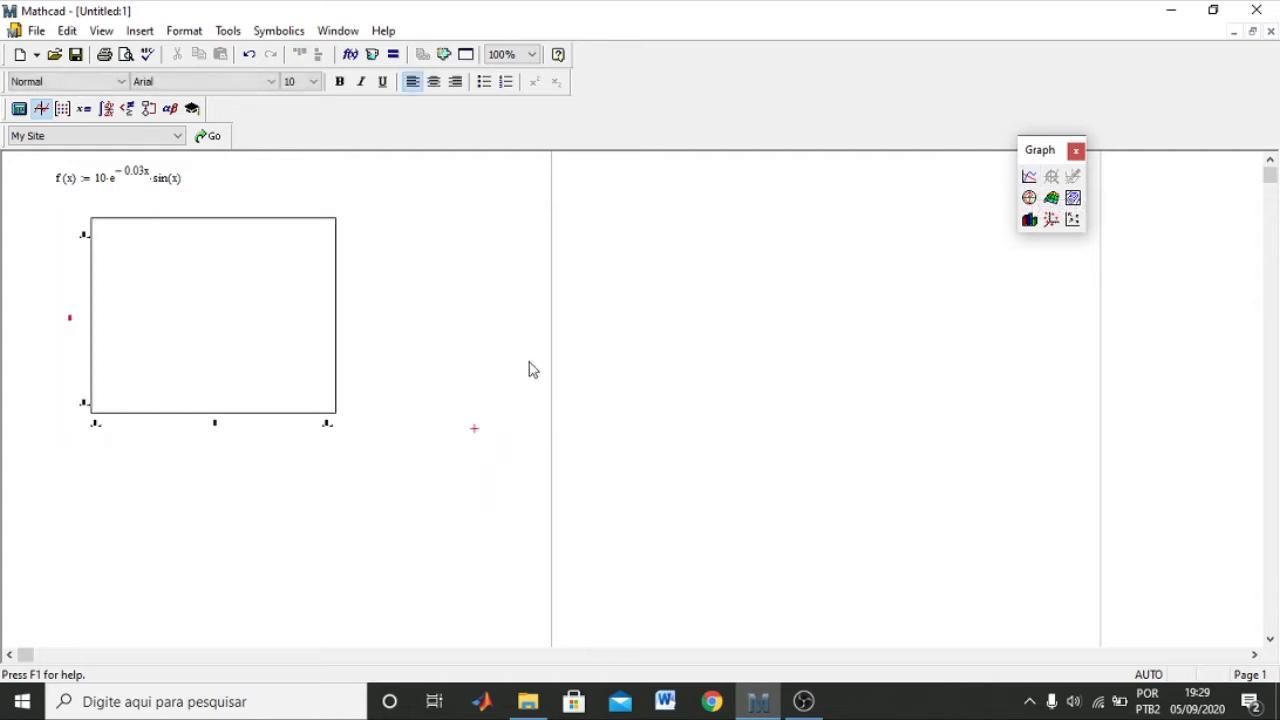
key(shift+2)
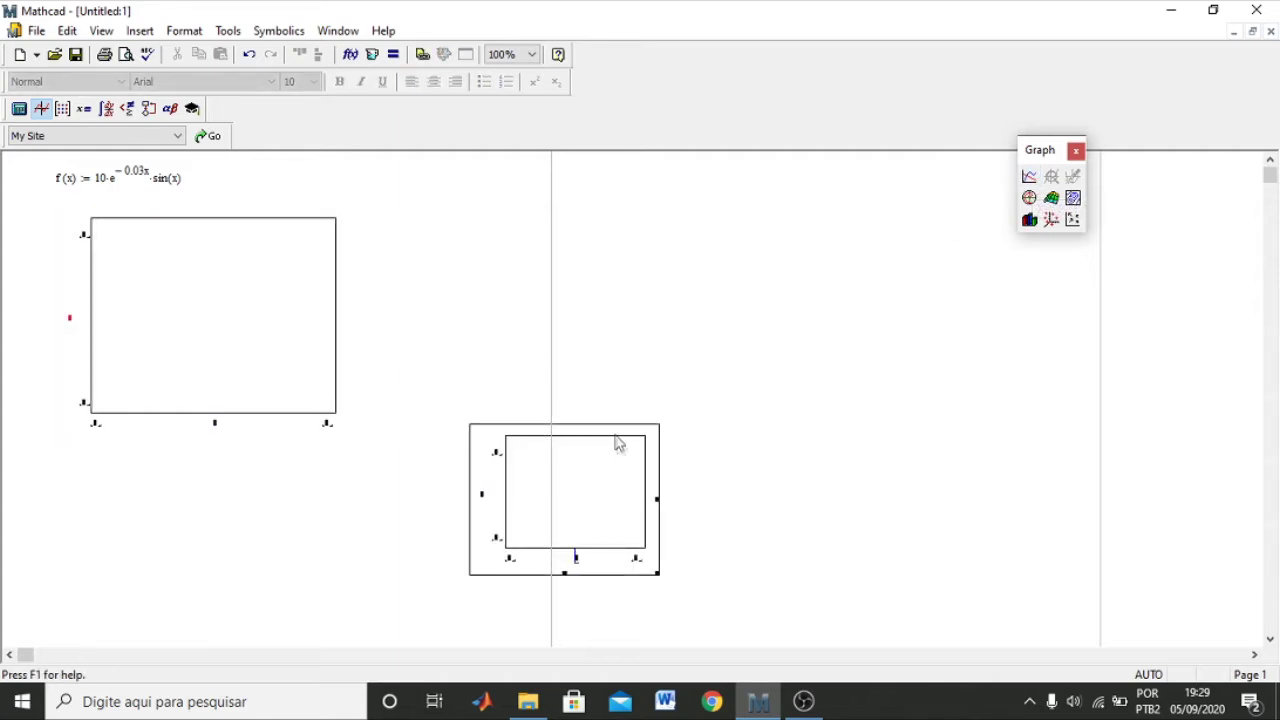
click(684, 594)
drag(535, 522, 487, 403)
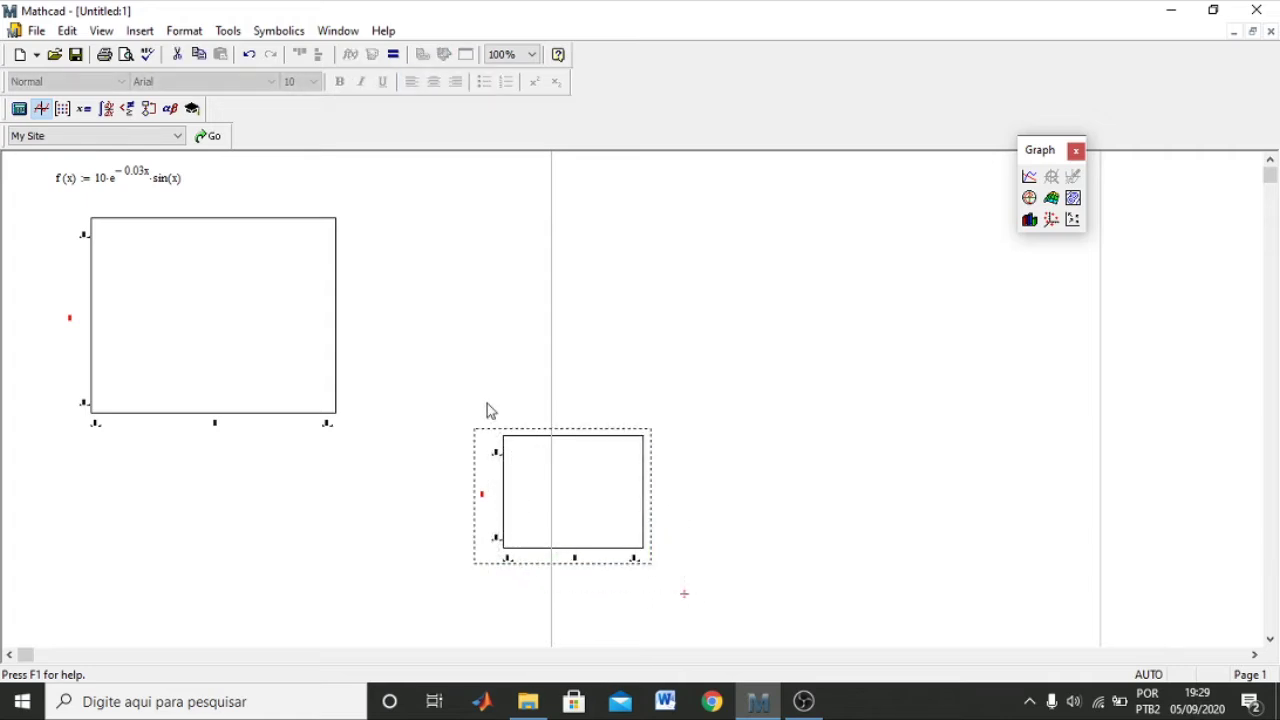
key(Delete)
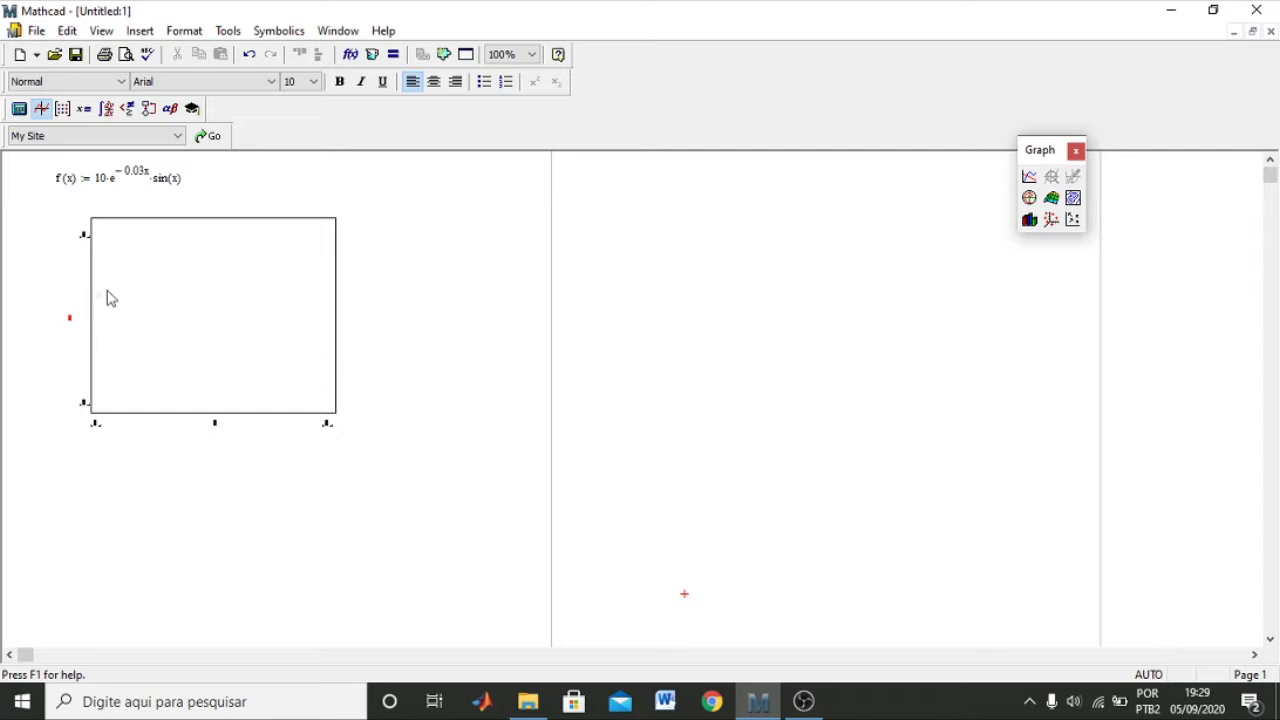
Step: Plot f(x) on the vertical axis against x on the horizontal axis of the empty graph
click(70, 320)
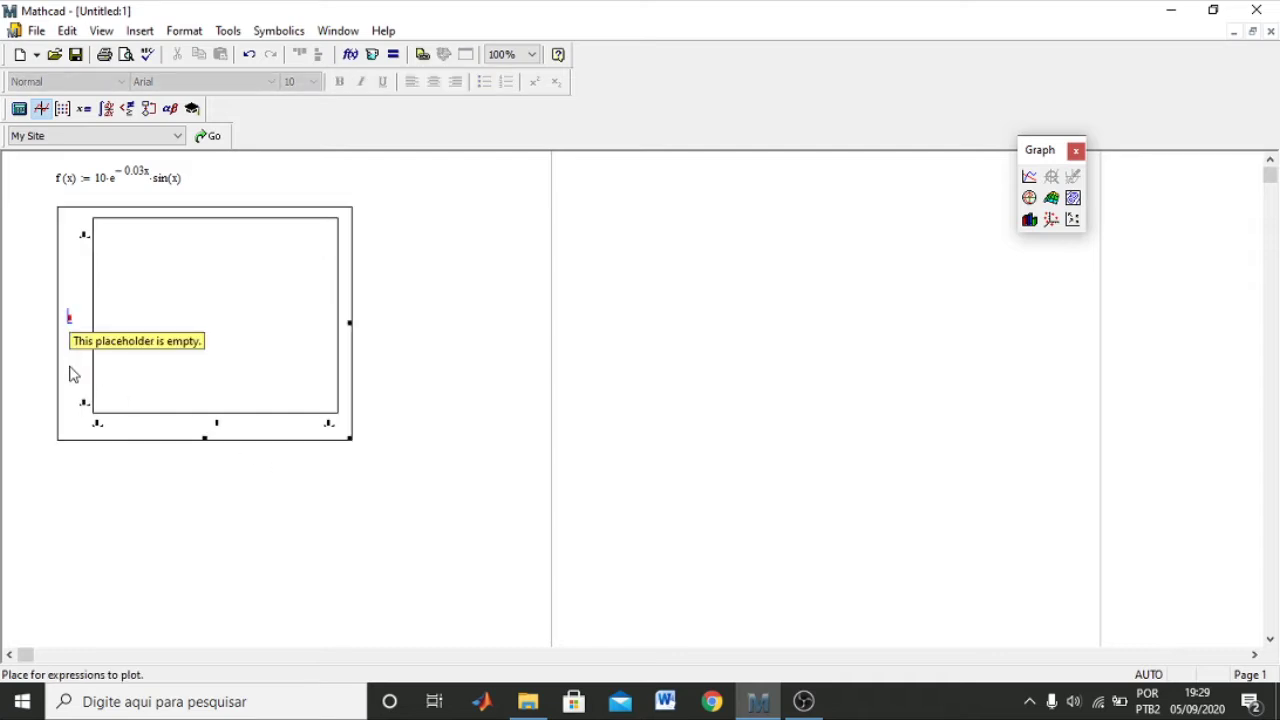
text(f()
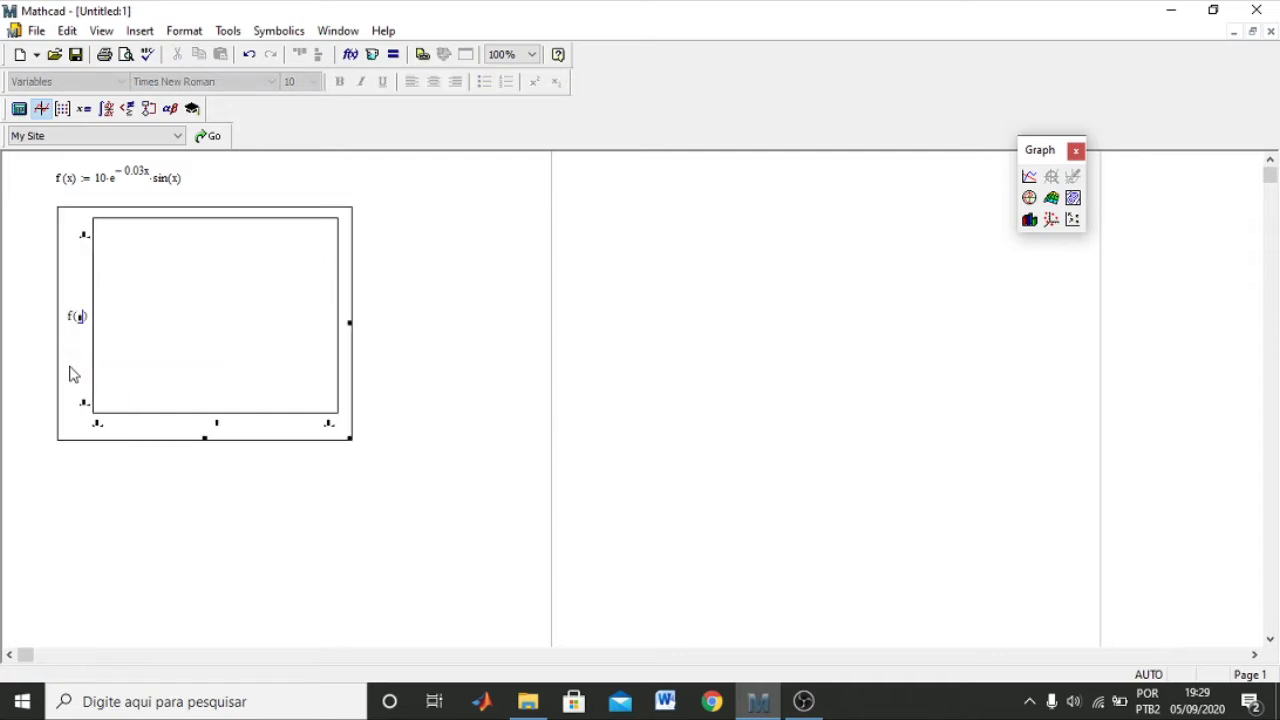
text(x)
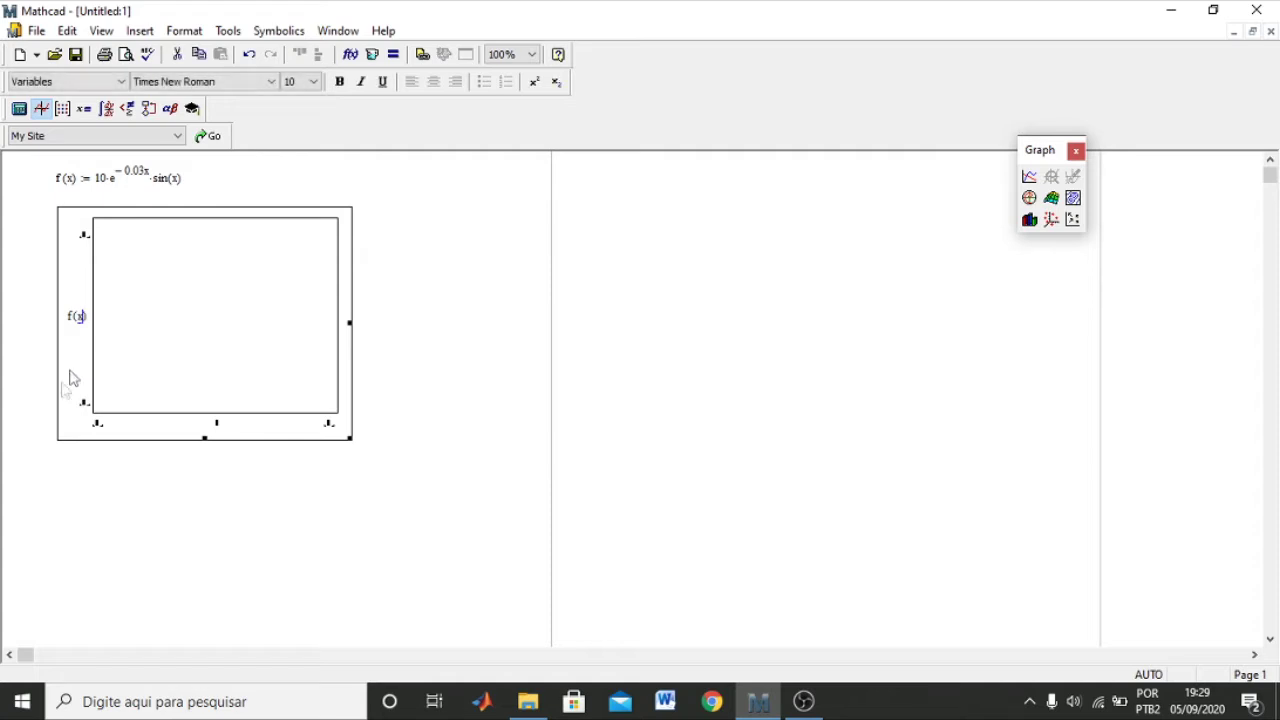
click(217, 433)
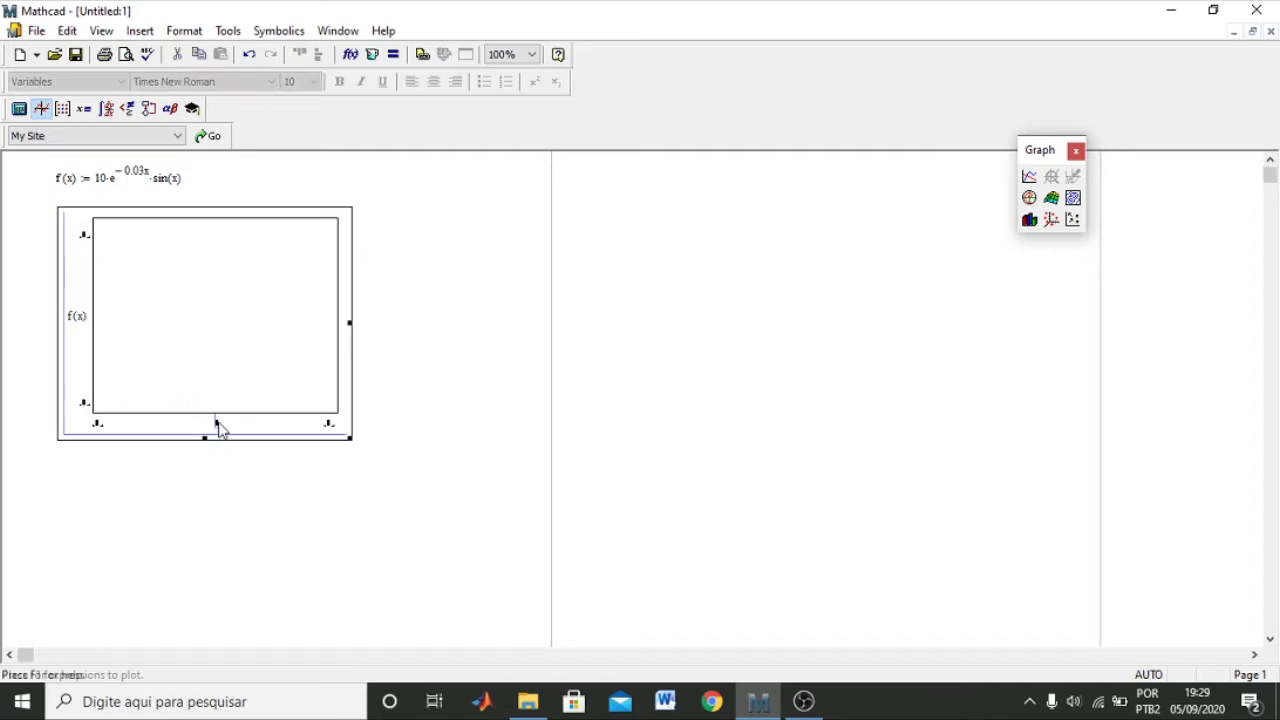
text(x)
click(489, 326)
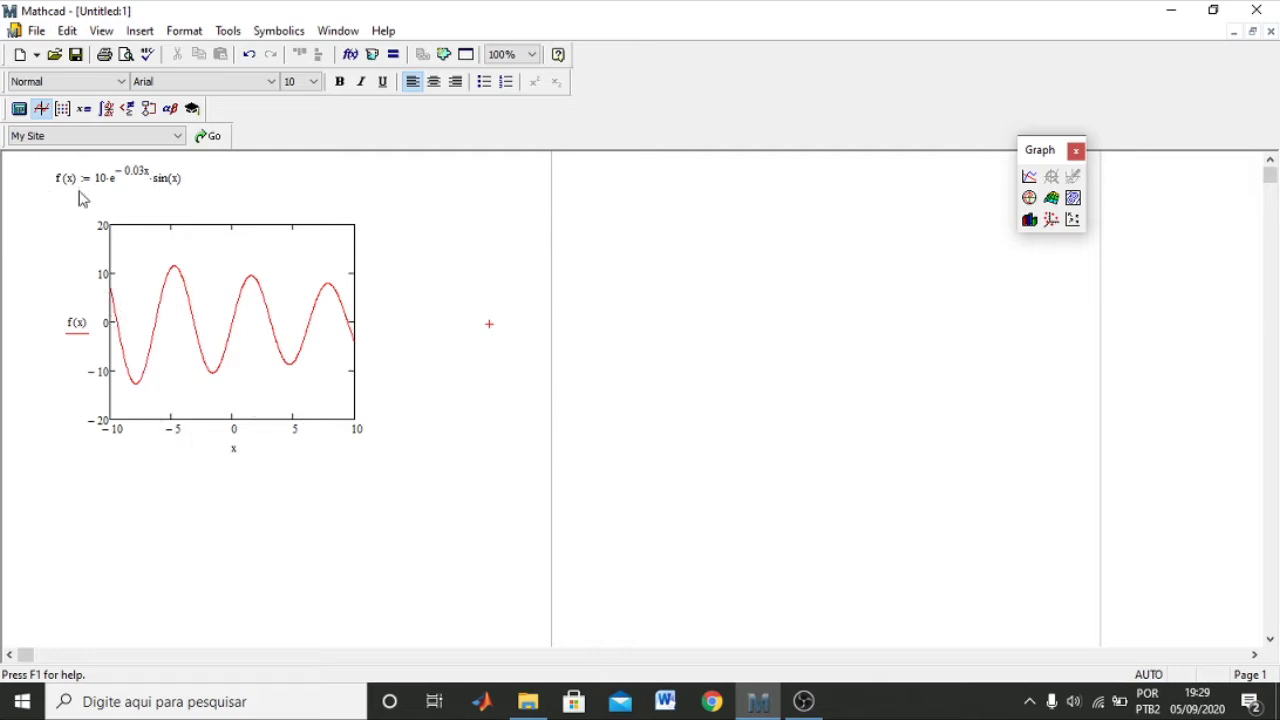
Step: Set the lower limit of the graph's x-axis to 0
click(236, 403)
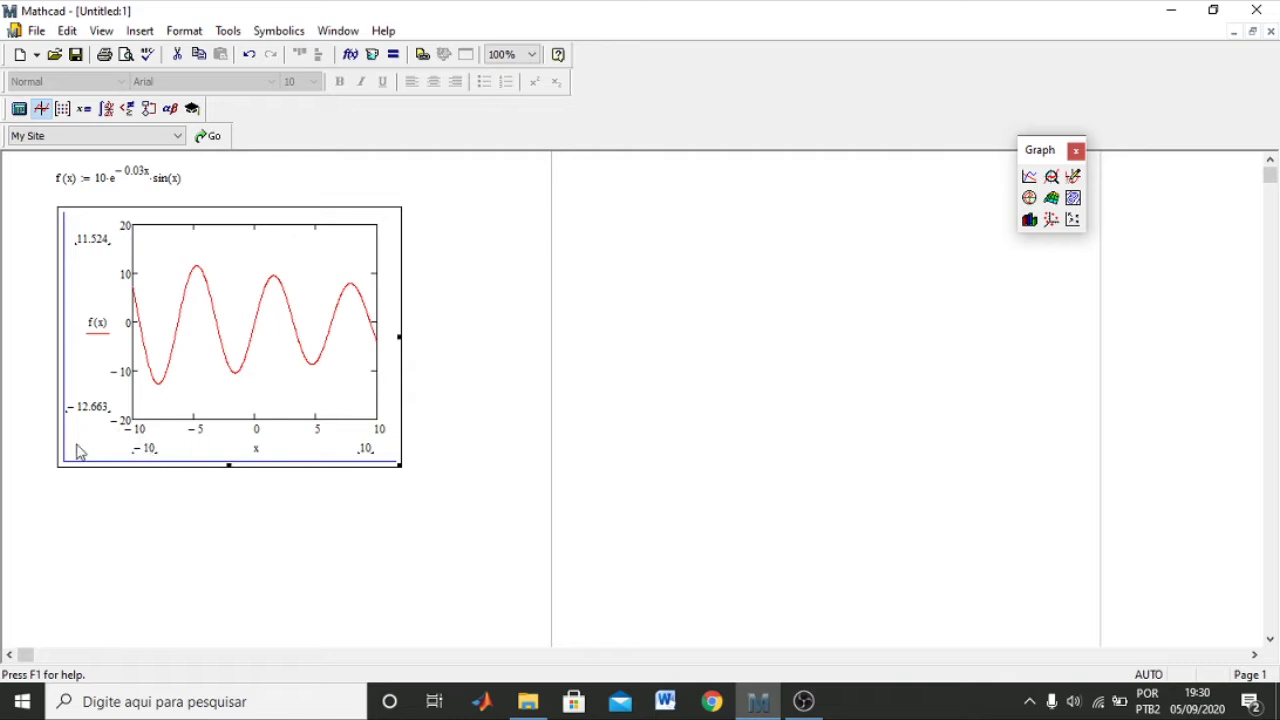
click(150, 451)
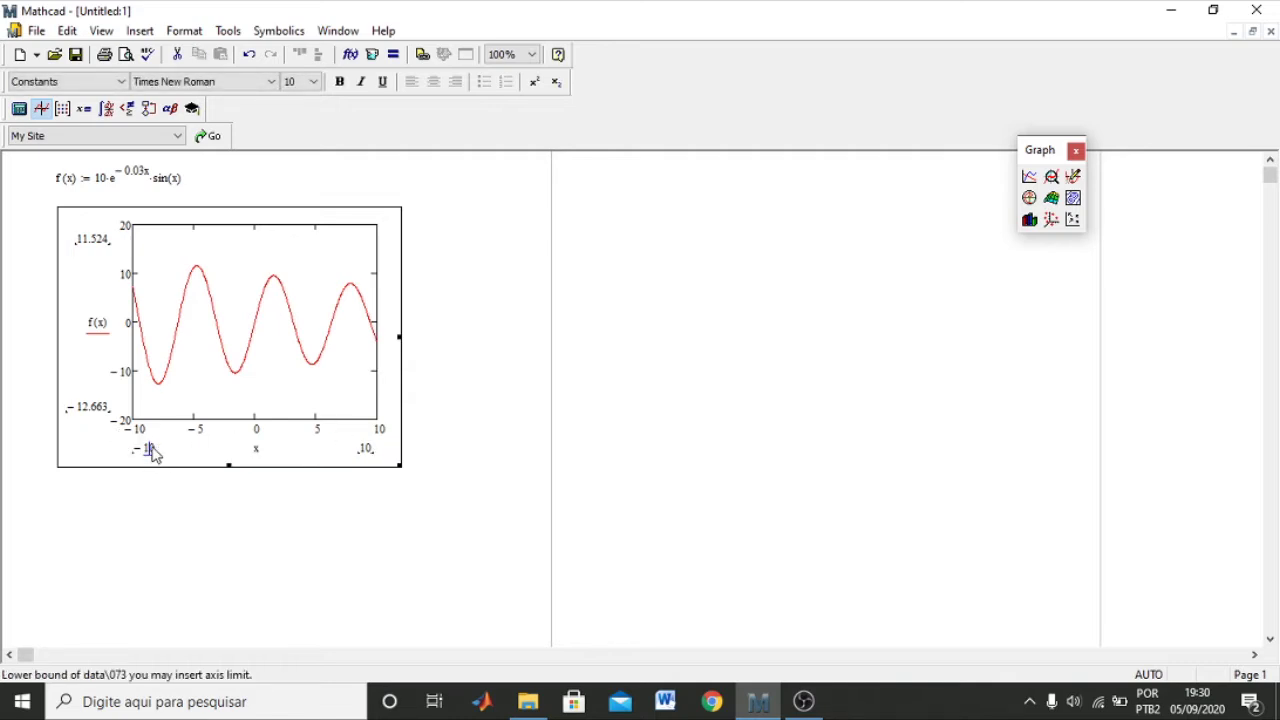
text(0)
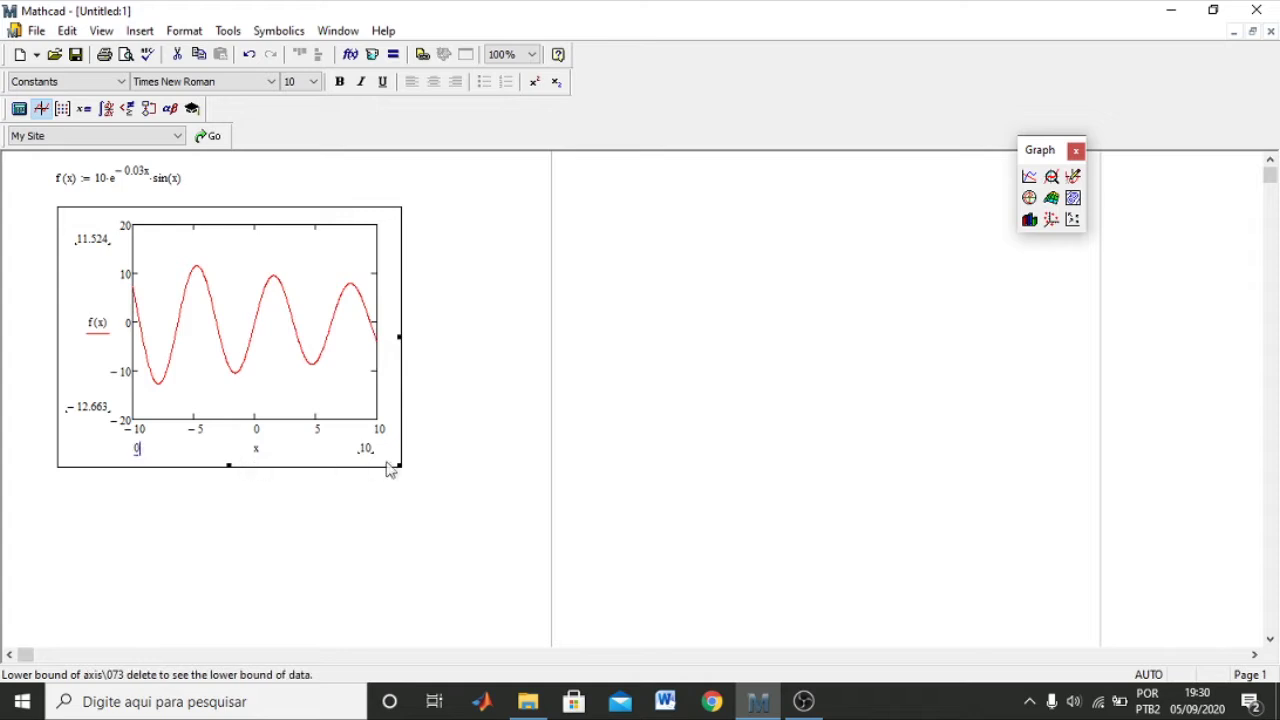
click(549, 399)
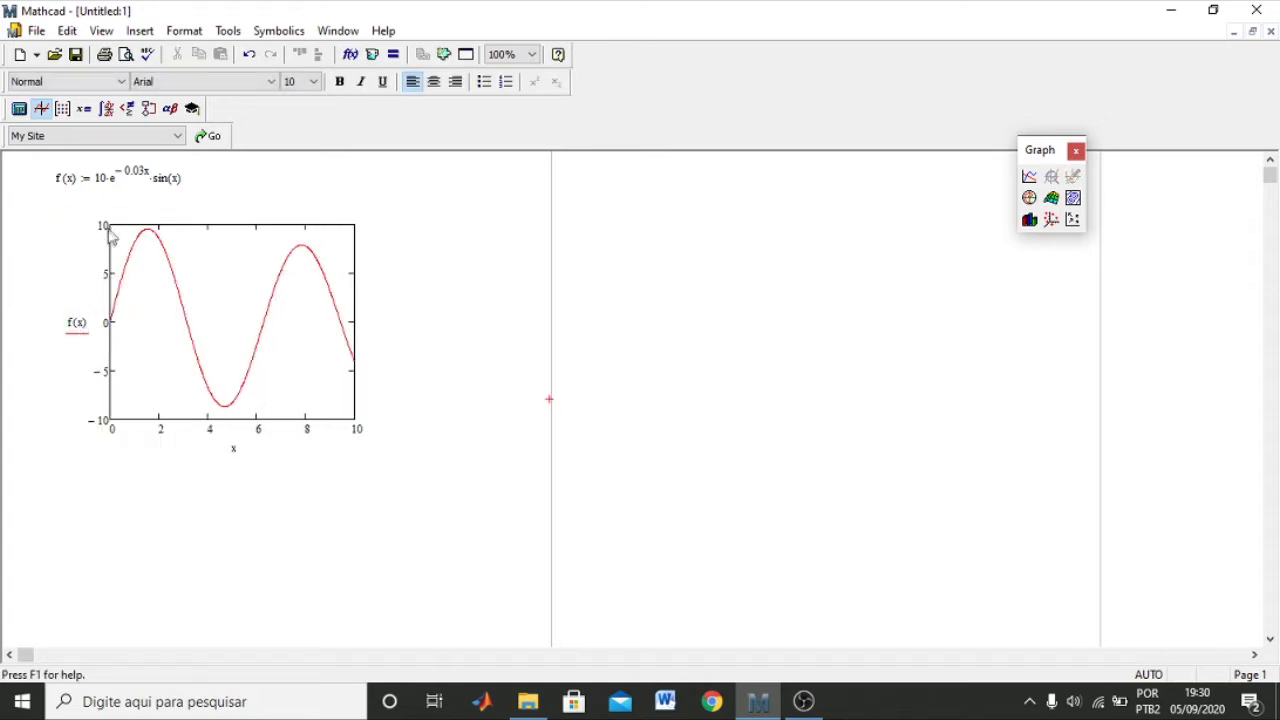
Step: Set the graph's y-axis limits to -20 and 20
click(243, 365)
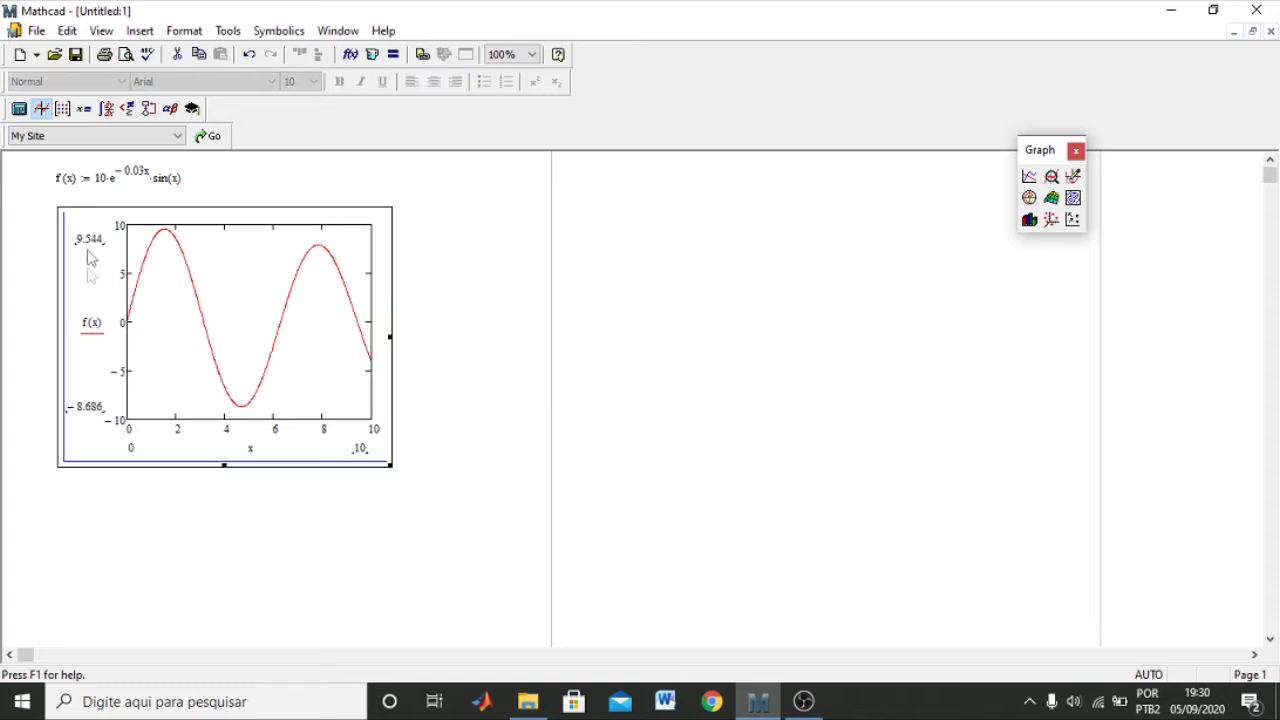
click(95, 410)
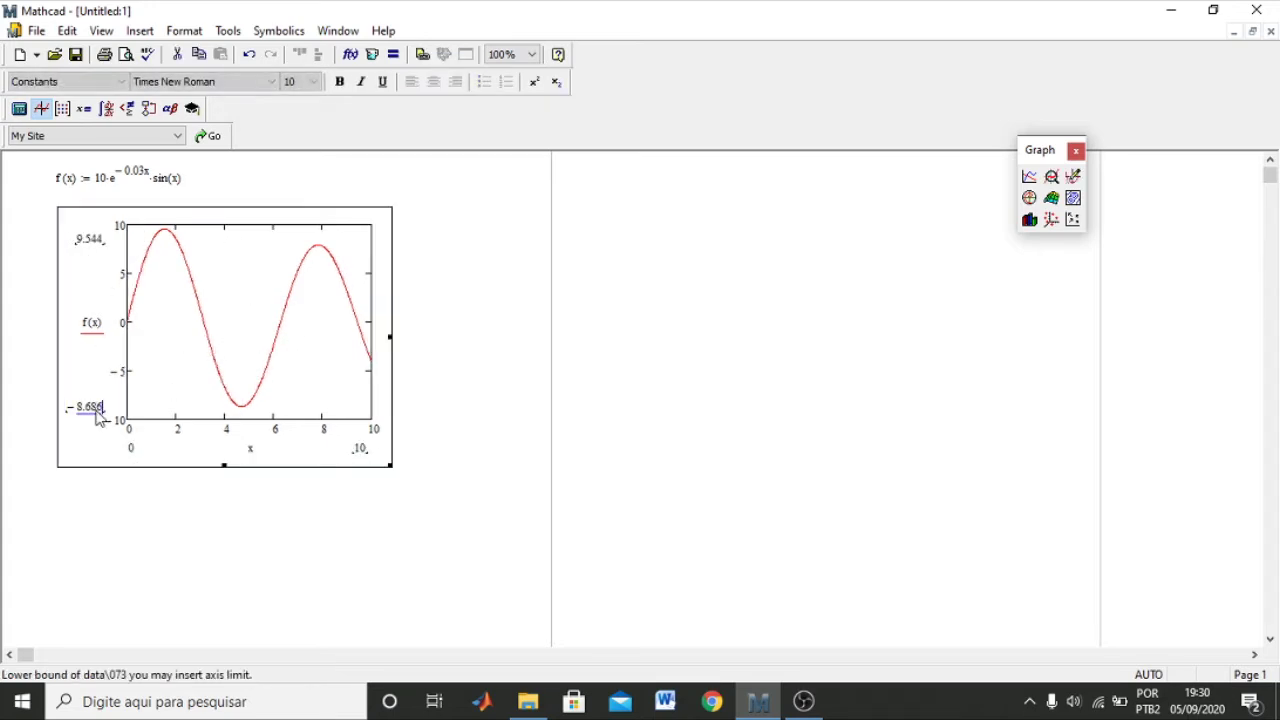
key(BackSpace)
text(-20)
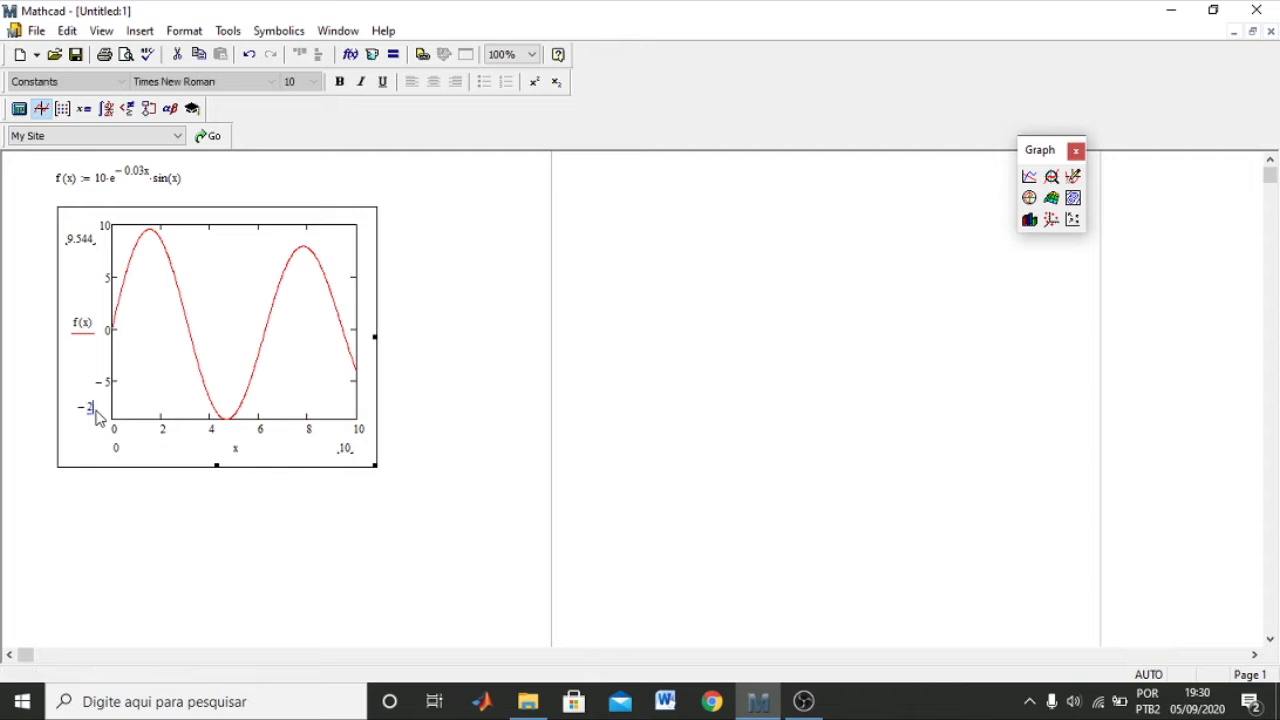
click(80, 242)
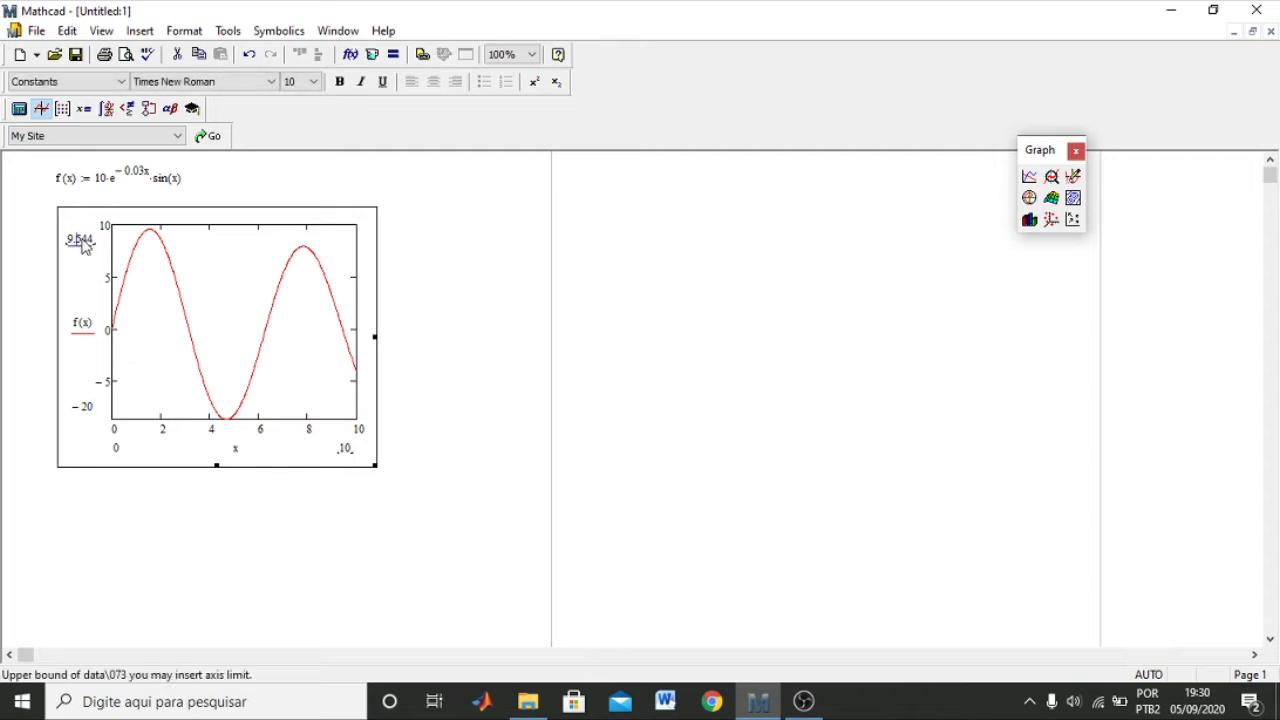
key(BackSpace)
text(20)
click(549, 316)
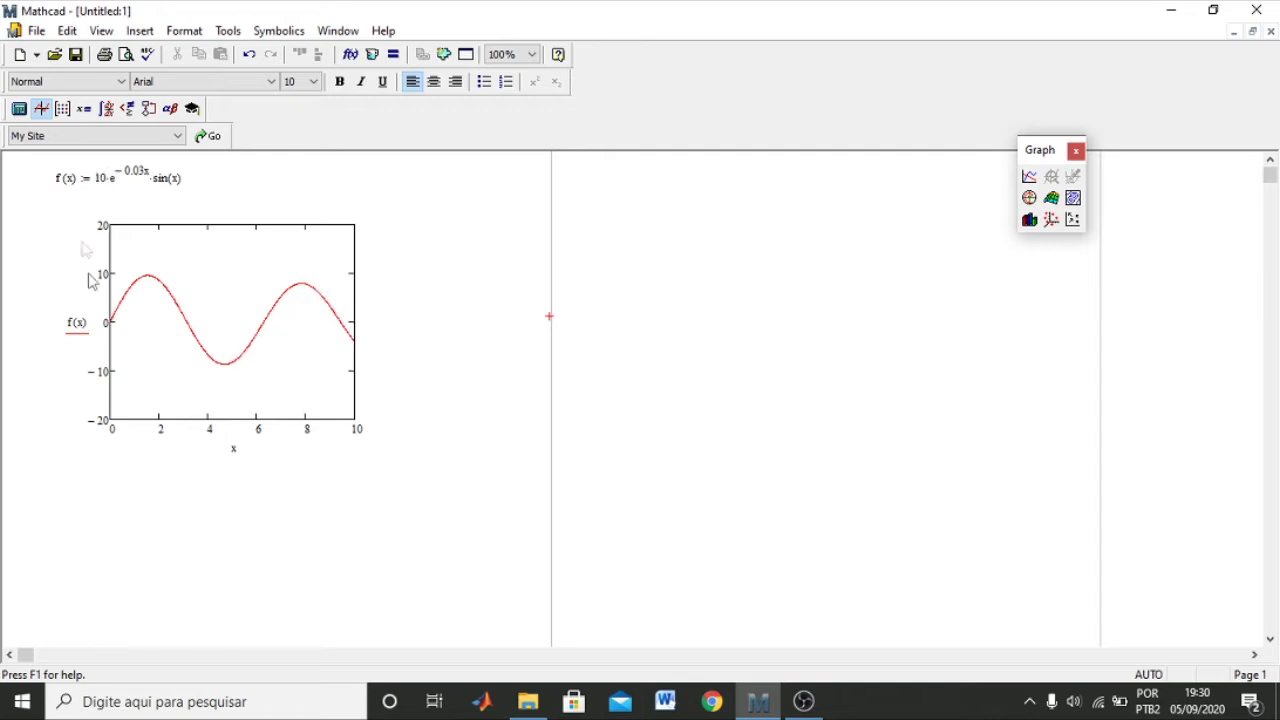
Step: Change the exponent coefficient in the definition of f(x) to -0.3 and update the graph
click(104, 189)
click(134, 186)
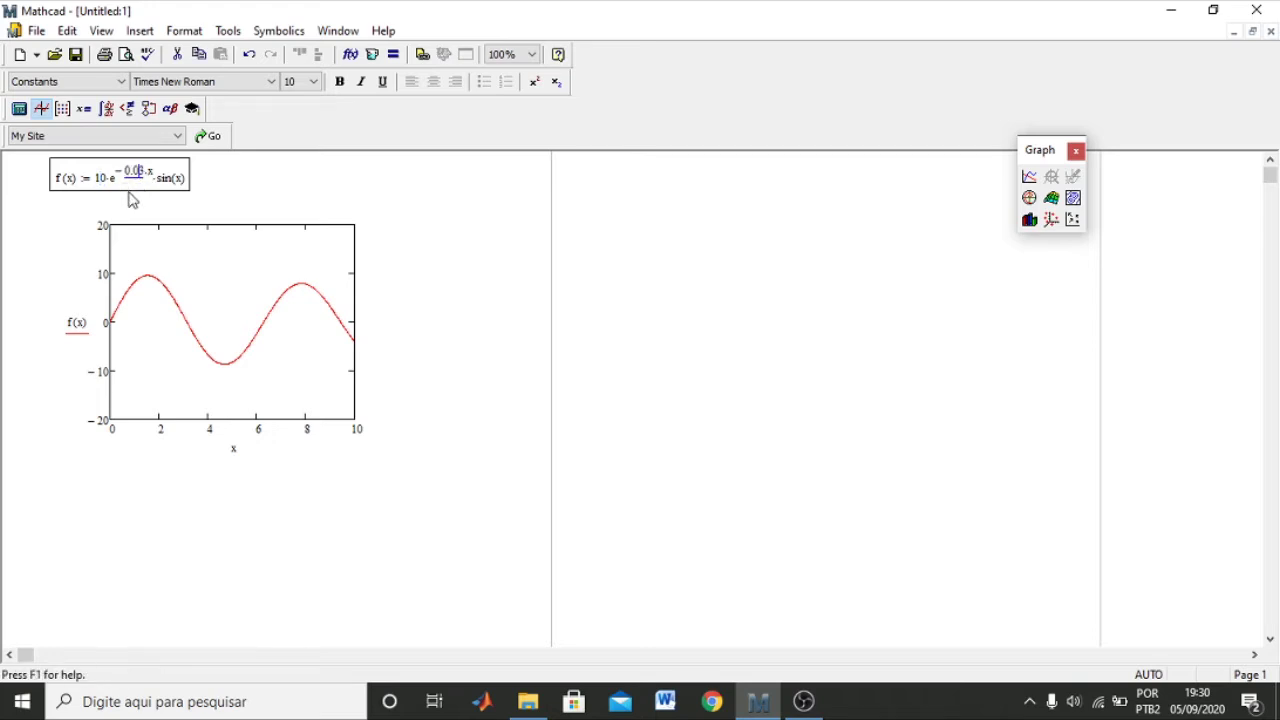
key(BackSpace)
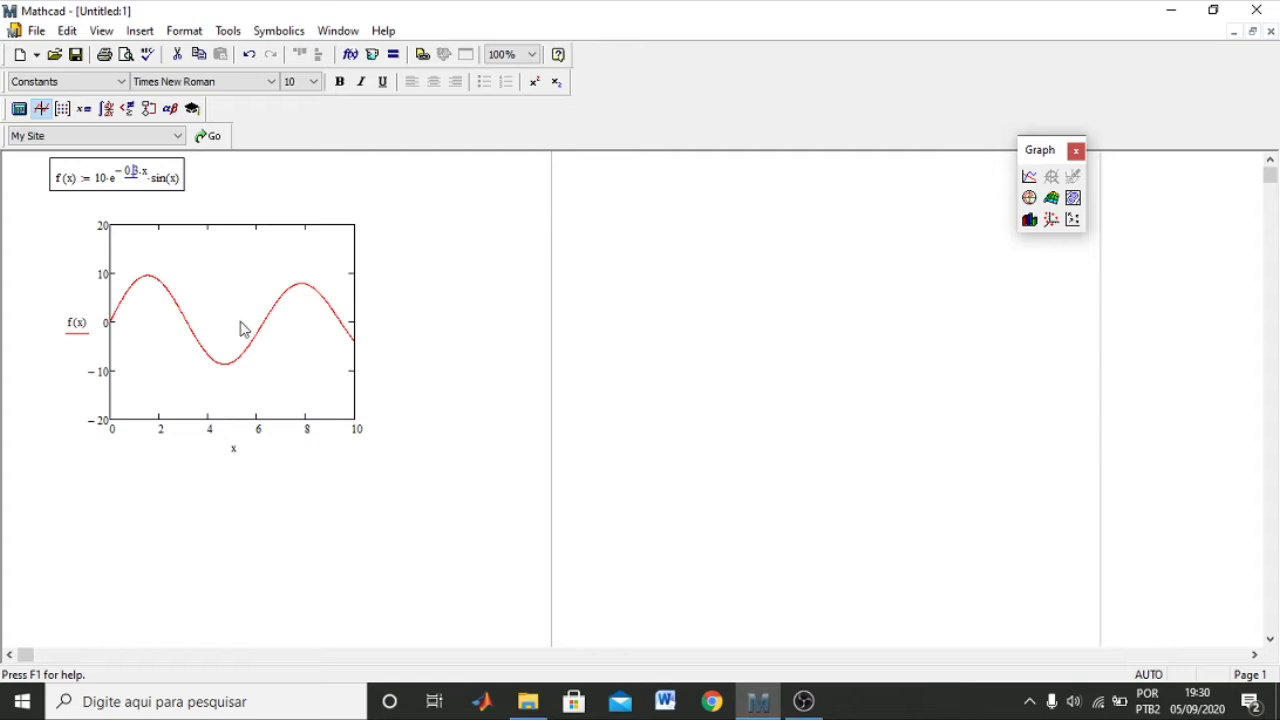
click(436, 248)
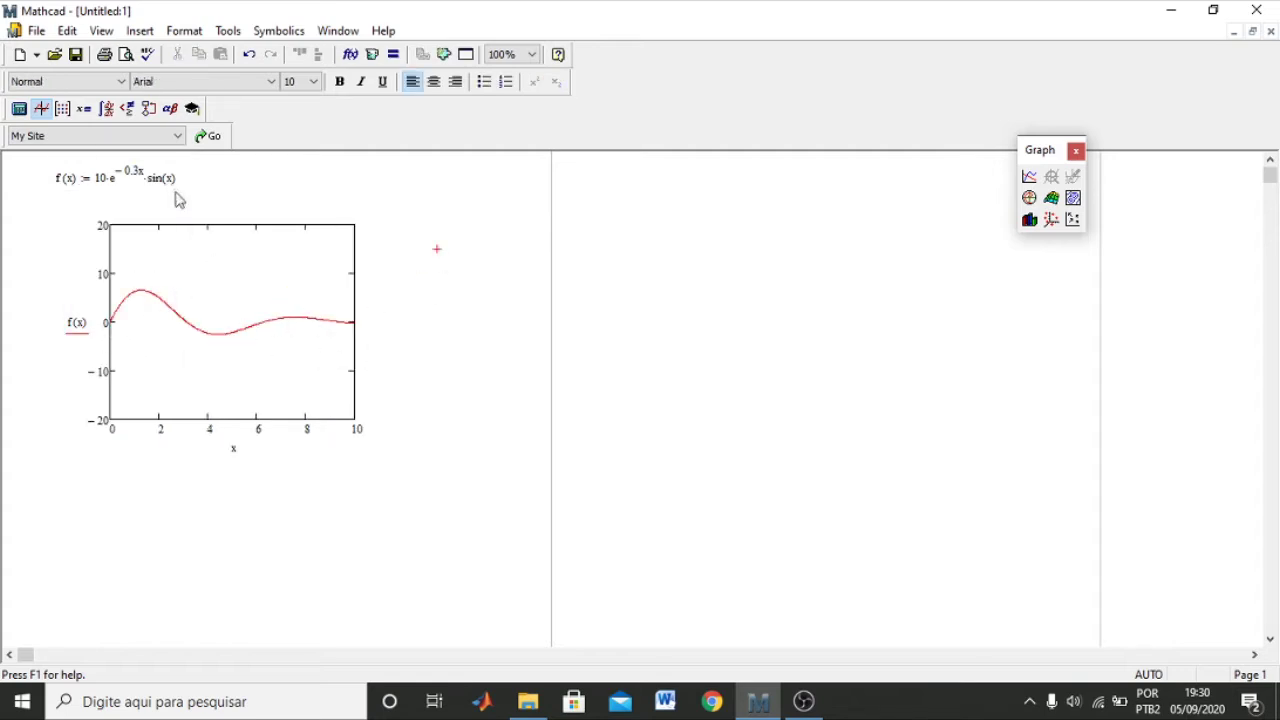
Step: Set the exponent coefficient in the definition of f(x) back to -0.03
click(137, 173)
key(BackSpace)
text(05·)
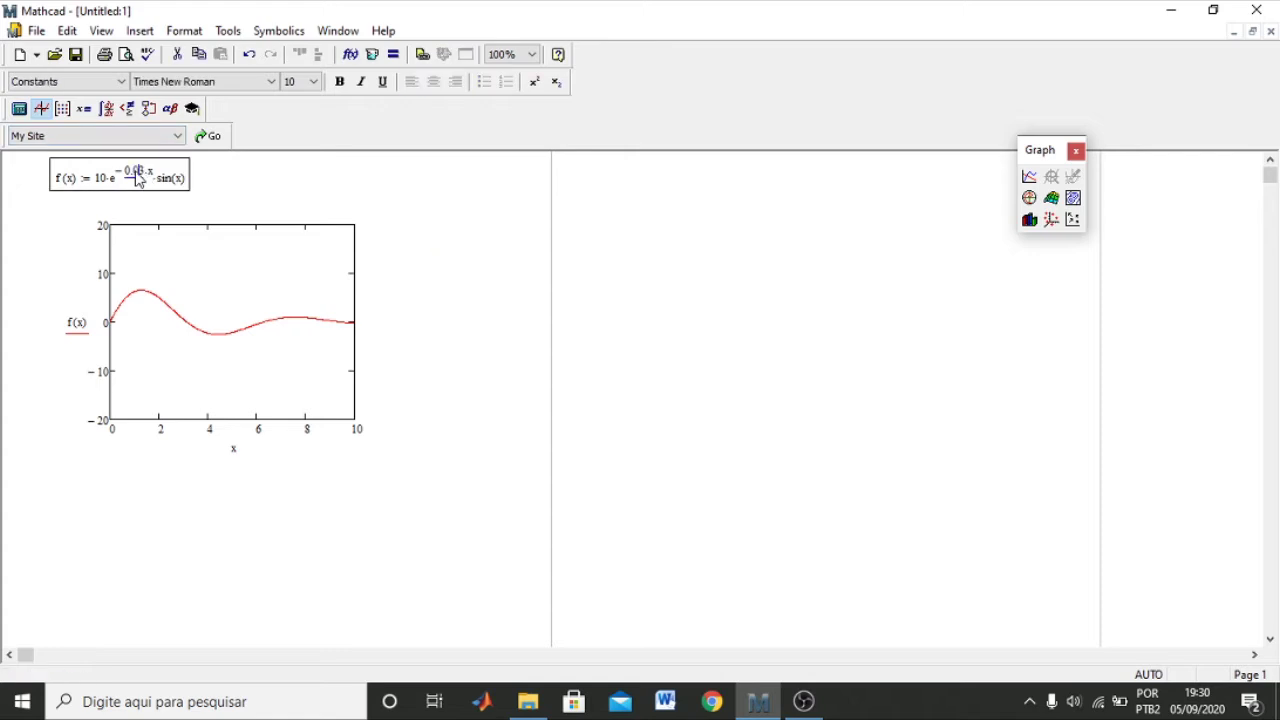
Step: Change the exponent coefficient in the definition of f(x) to -0.003 and update the graph
key(BackSpace)
text(03)
click(369, 256)
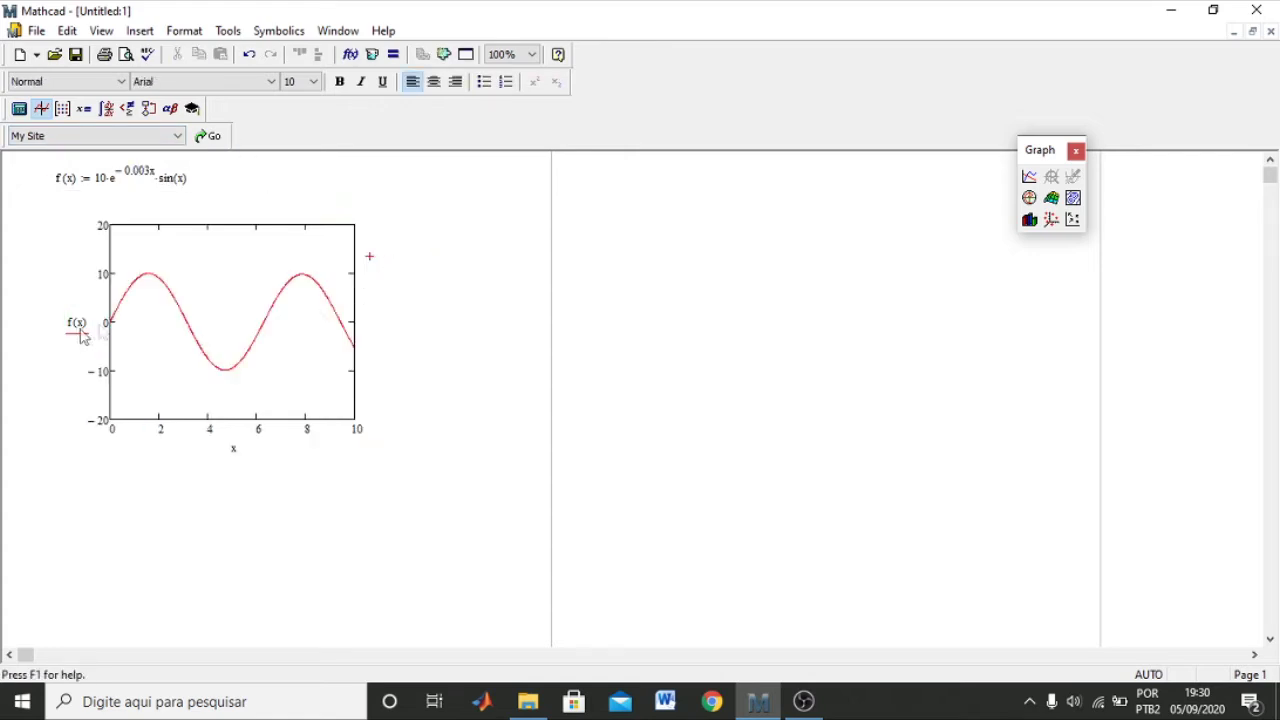
click(466, 257)
Step: Define a second function f(x) := x^4 - 2 below the damped sine graph
scroll(110, 430, down, 3)
click(72, 442)
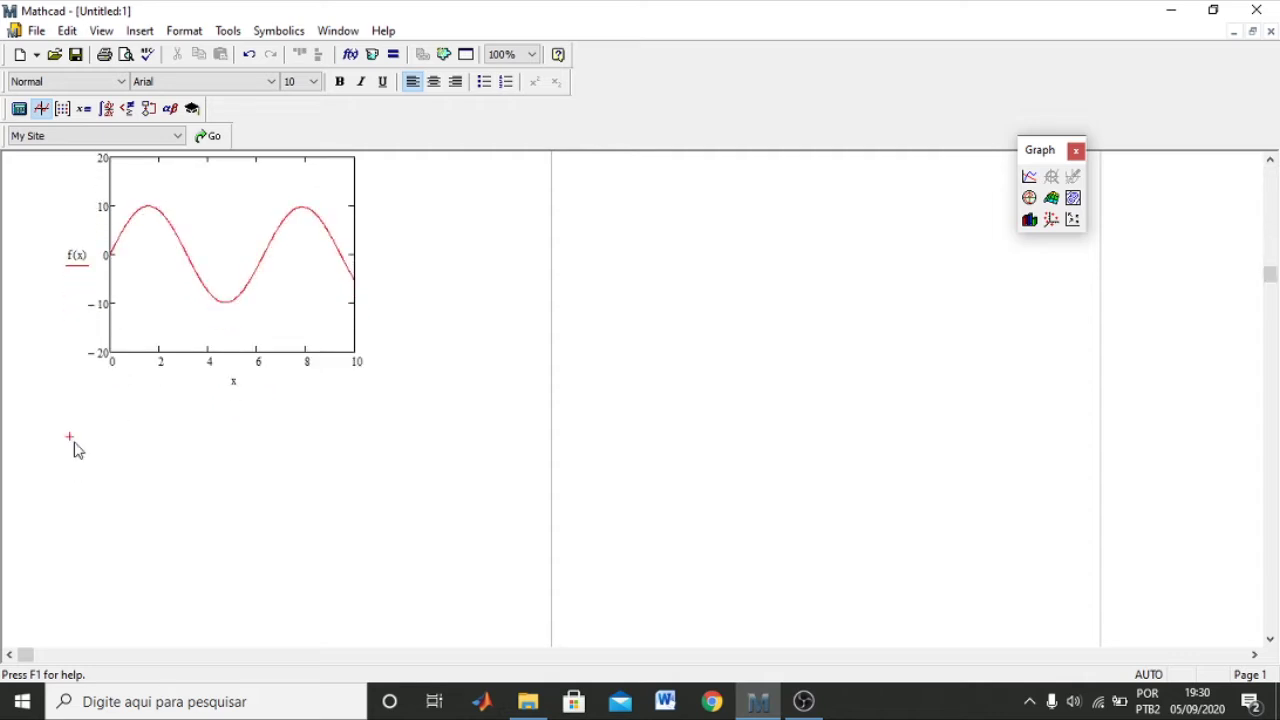
text(f(x) )
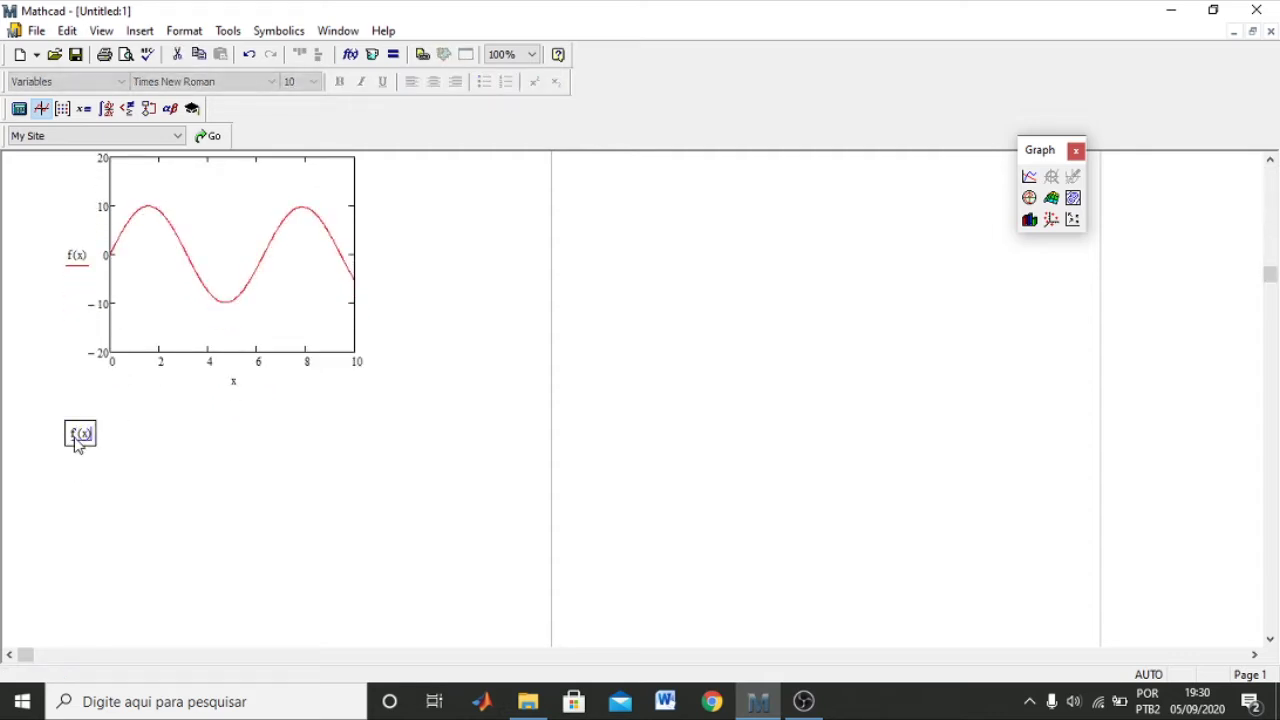
text(:= )
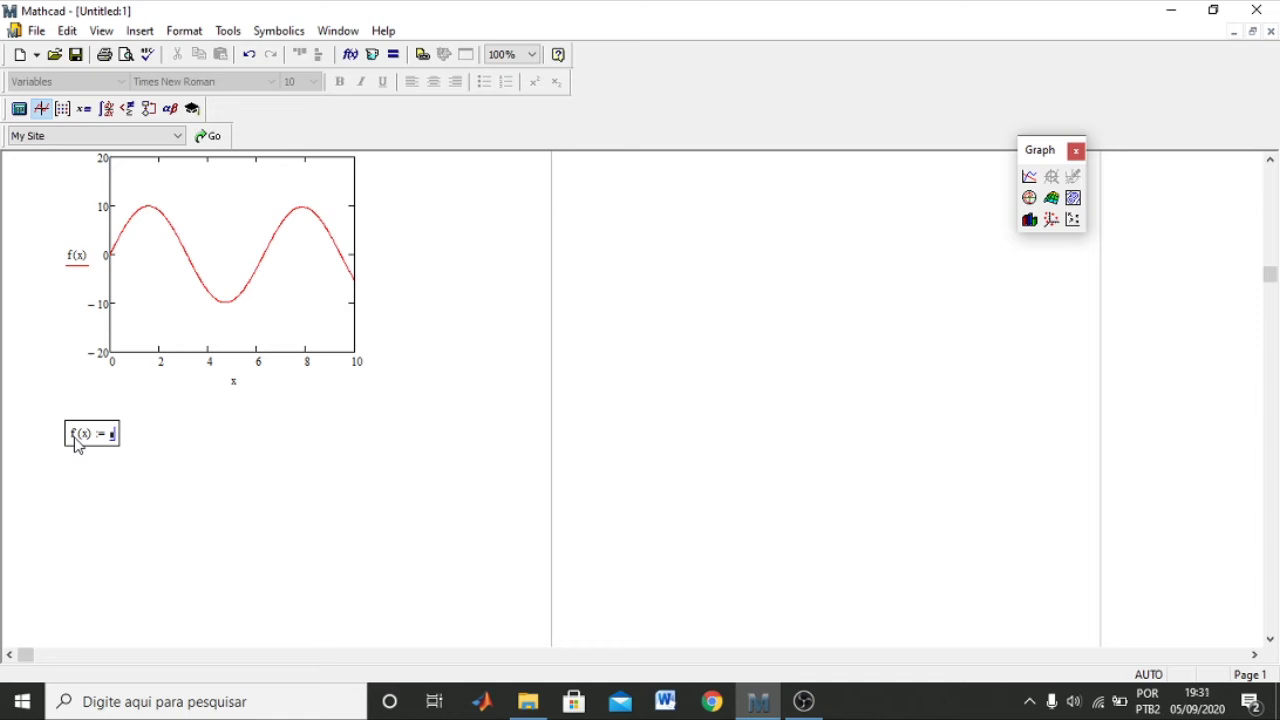
text(x)
text(^4)
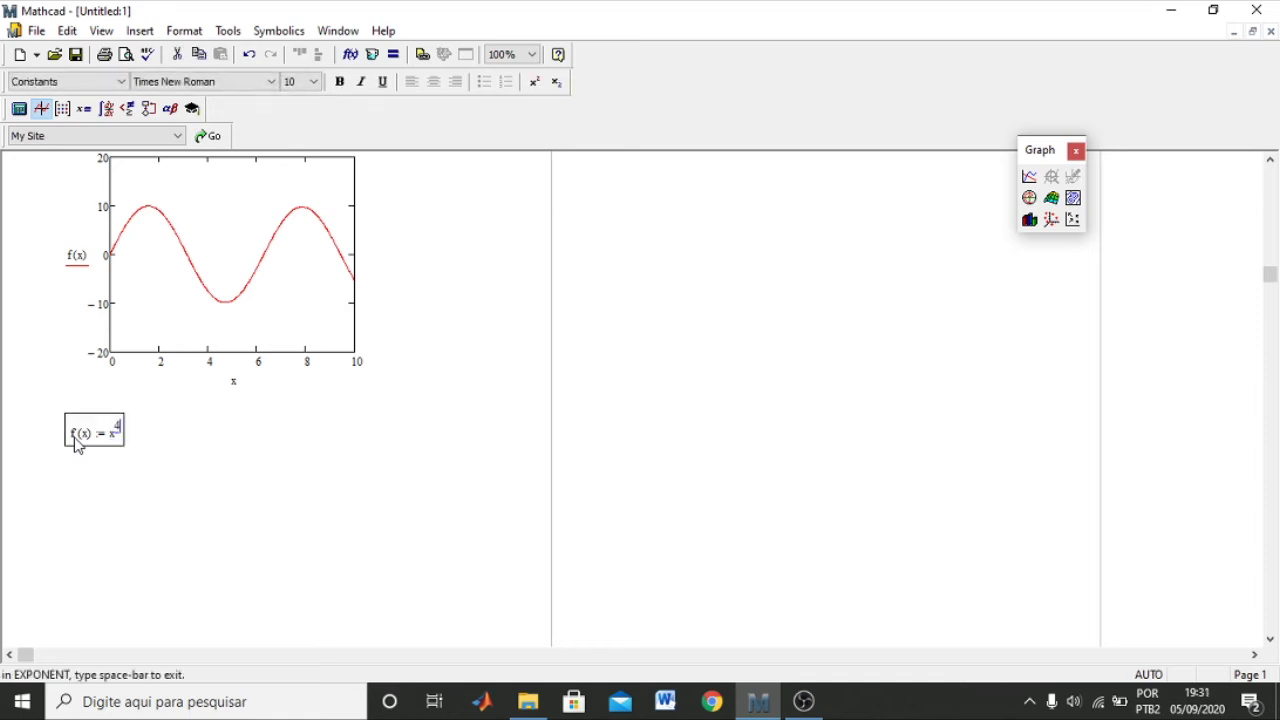
key(space)
text(-2)
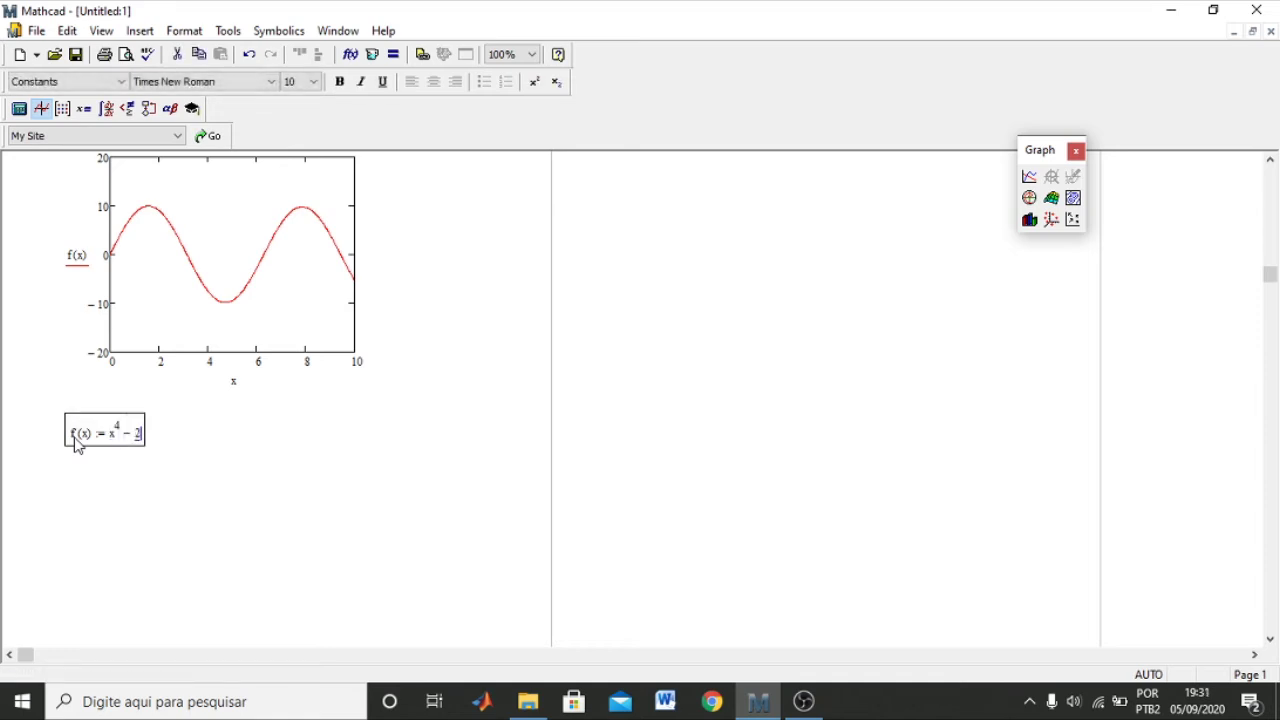
click(162, 460)
Step: Insert an X-Y graph below the definition of x^4 - 2, enlarge it and move it under the definition
scroll(203, 323, up, 2)
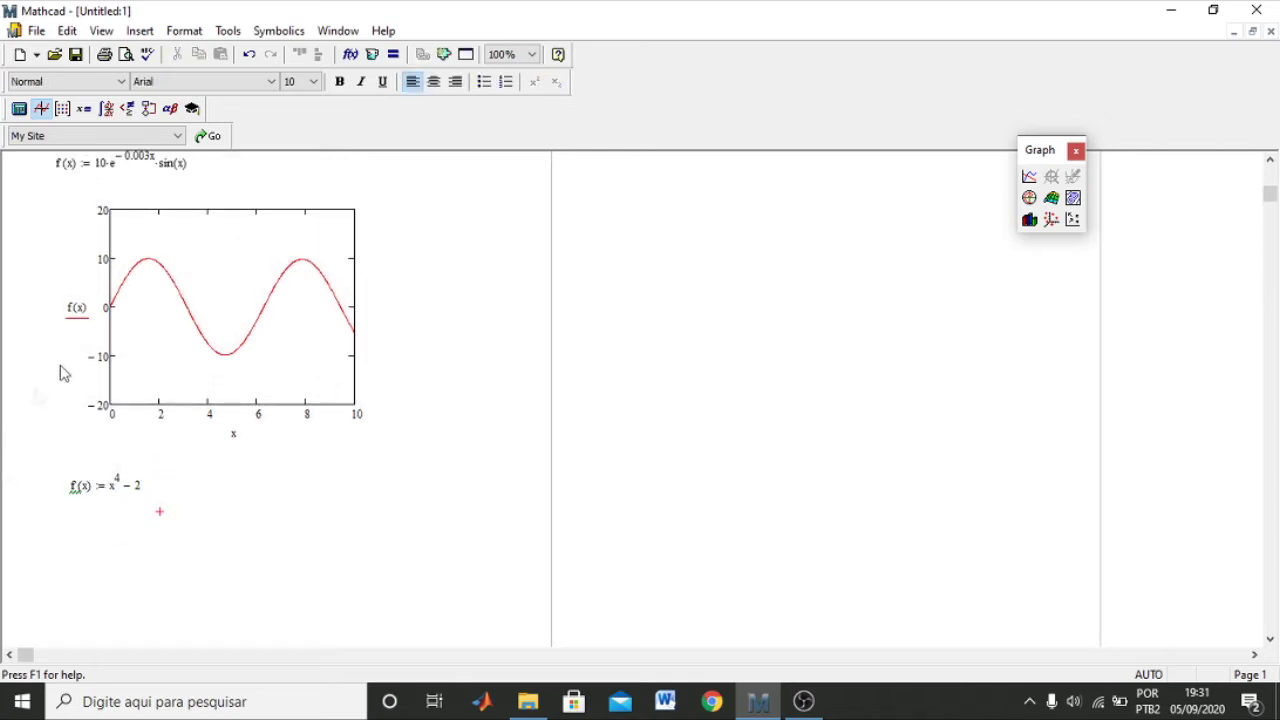
scroll(249, 293, down, 4)
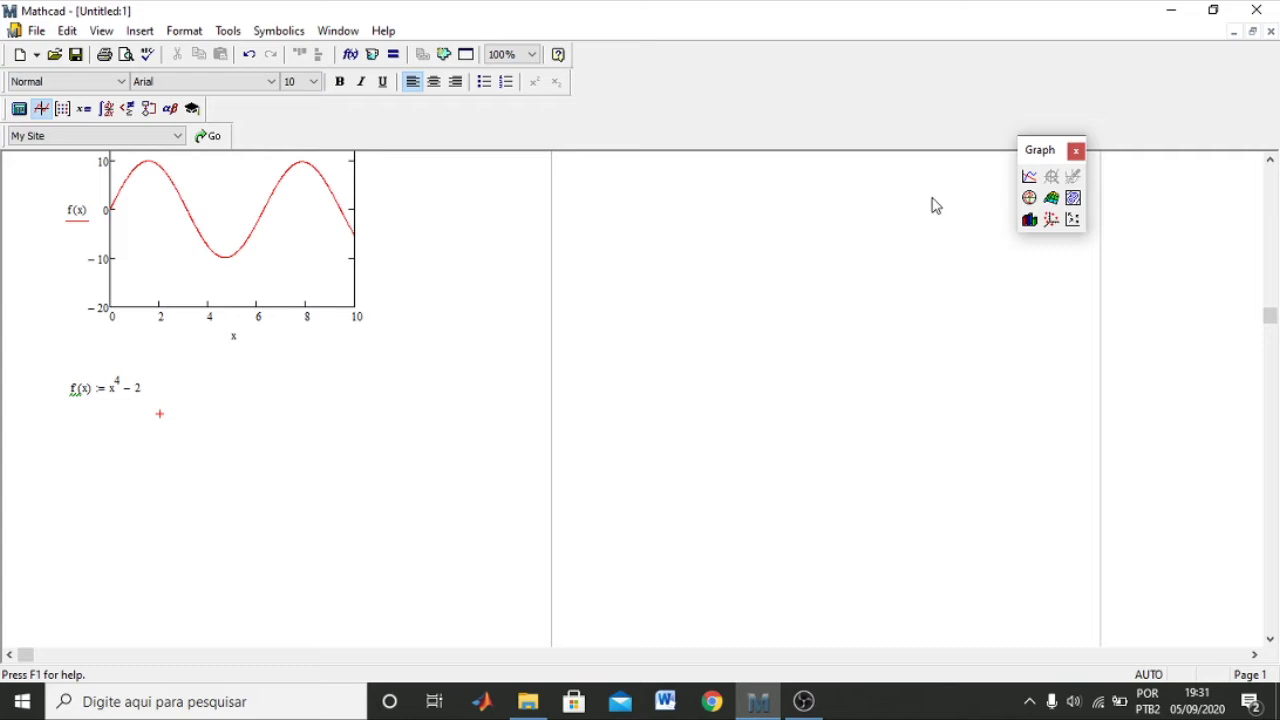
key(shift+2)
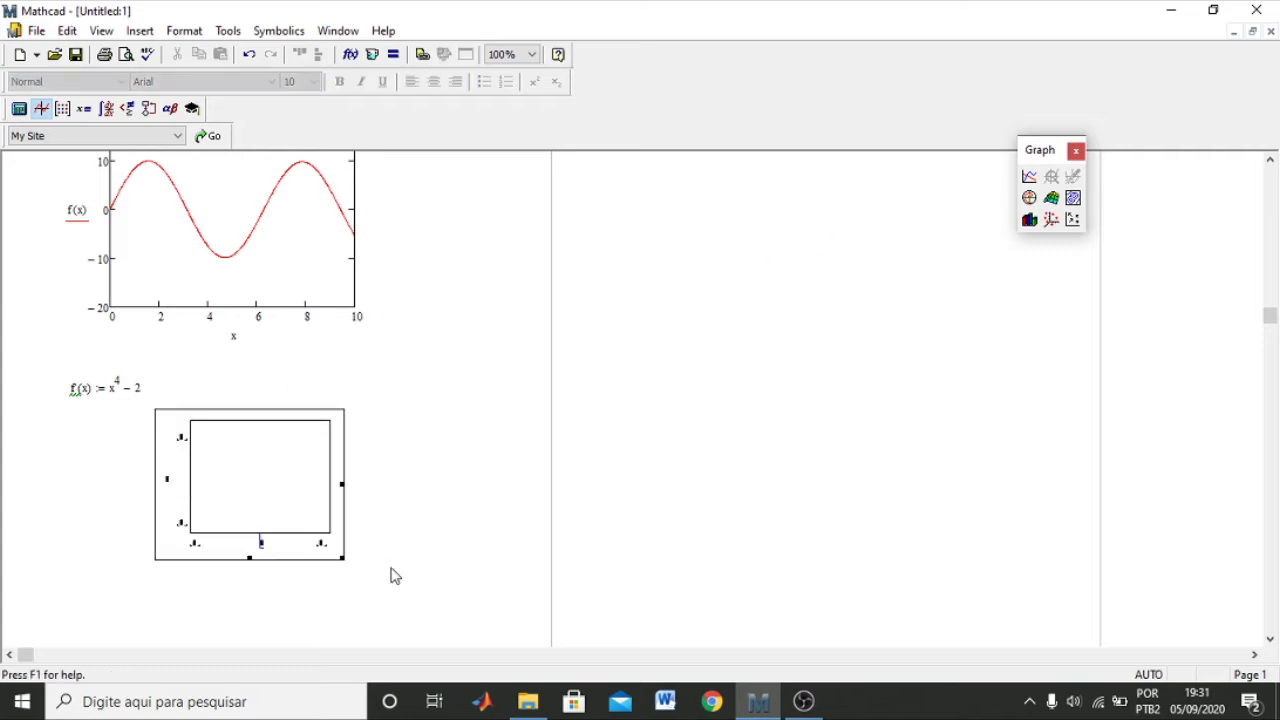
drag(346, 563, 482, 640)
drag(327, 366, 256, 374)
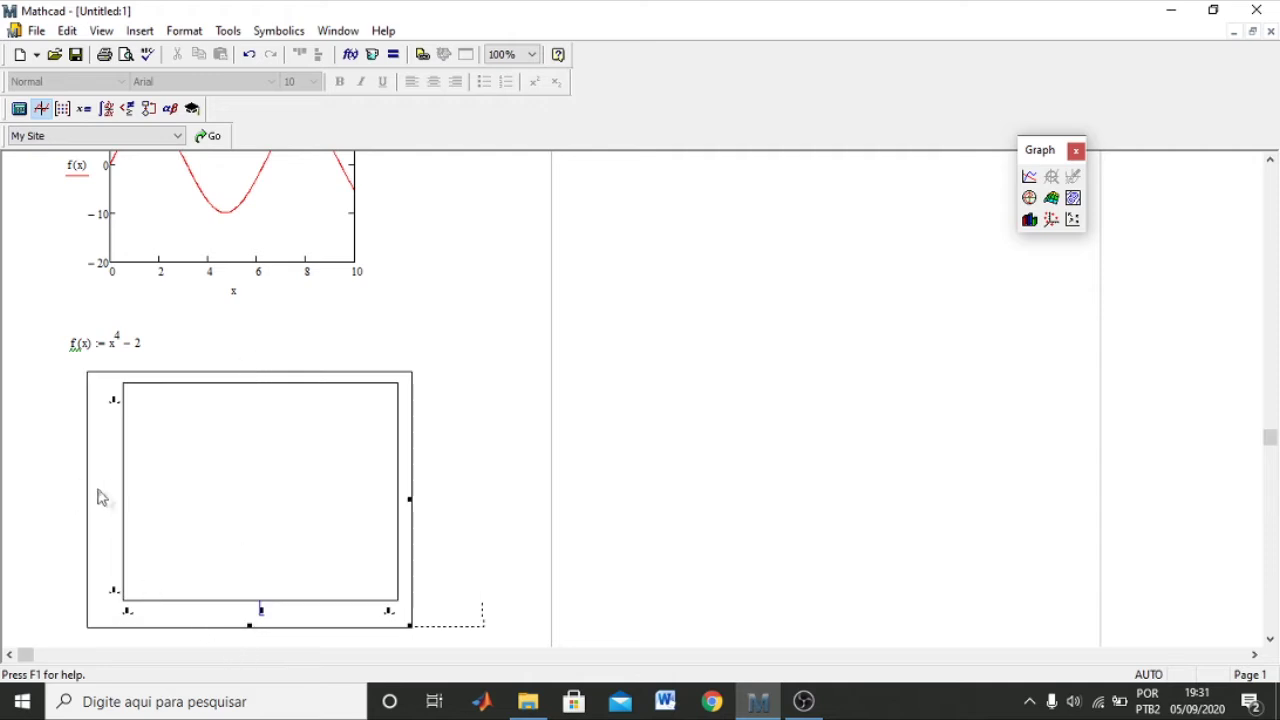
Step: Enter f(x) as the y-axis expression of the new X-Y graph and plot it
click(100, 494)
text(f(x))
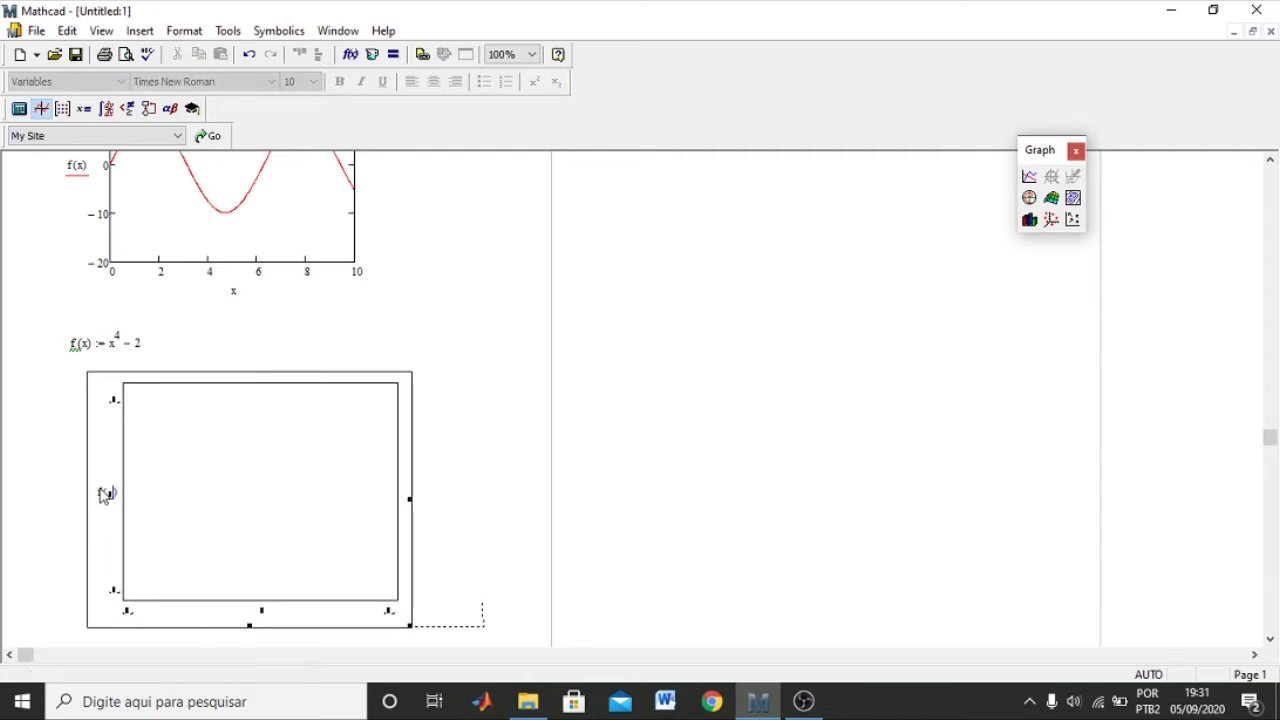
click(527, 452)
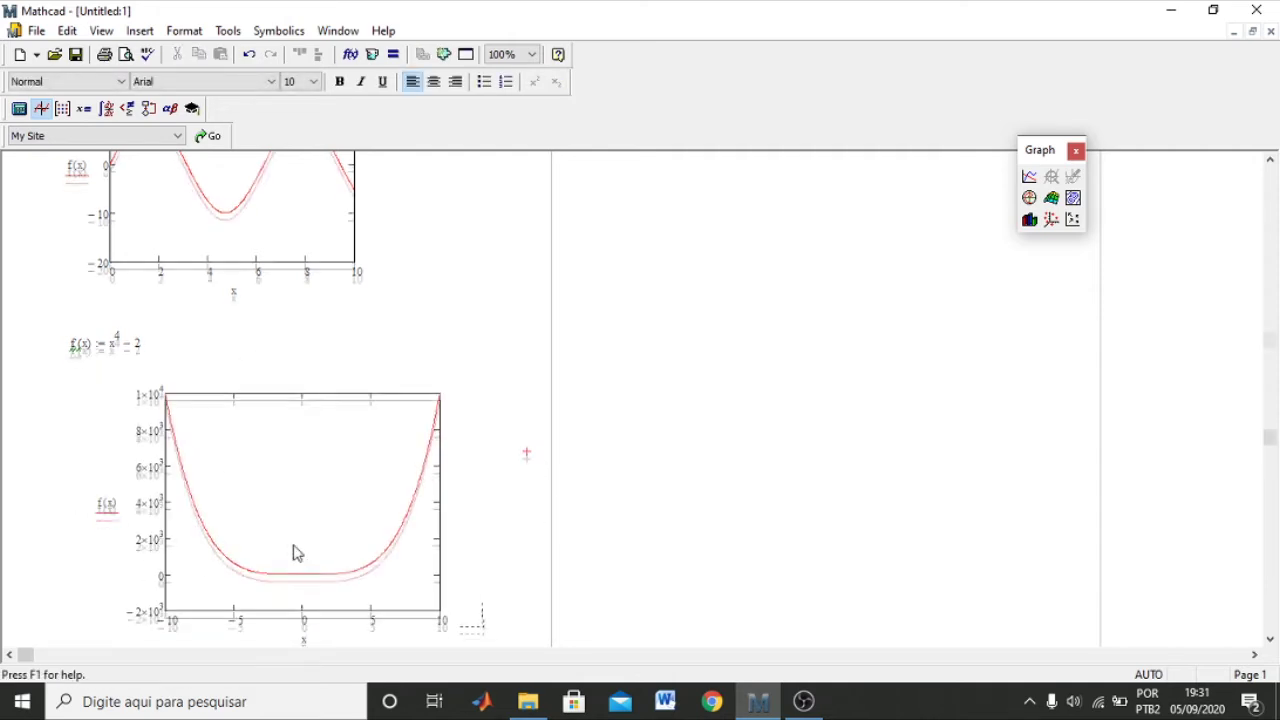
Step: Compare the damped sine definition and its graph with the redefined f(x) and its graph below
scroll(194, 409, up, 3)
scroll(136, 232, up, 1)
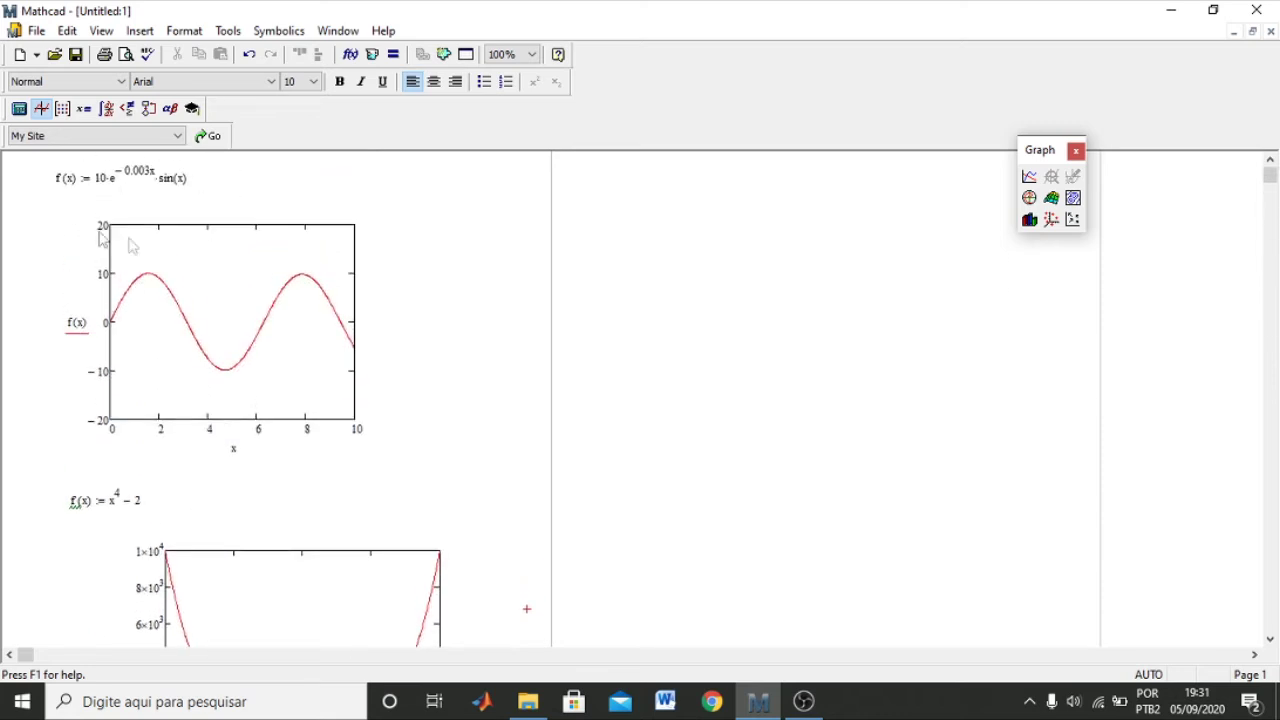
scroll(128, 470, down, 2)
scroll(226, 320, up, 1)
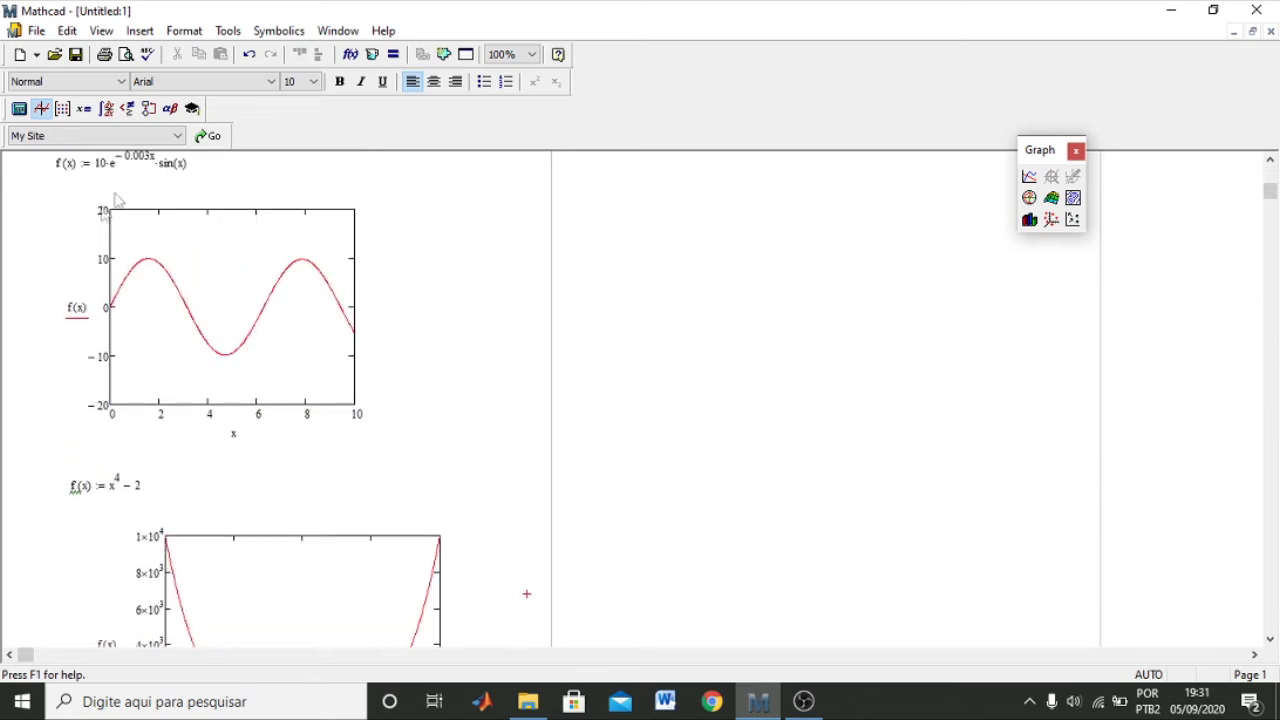
scroll(137, 329, down, 2)
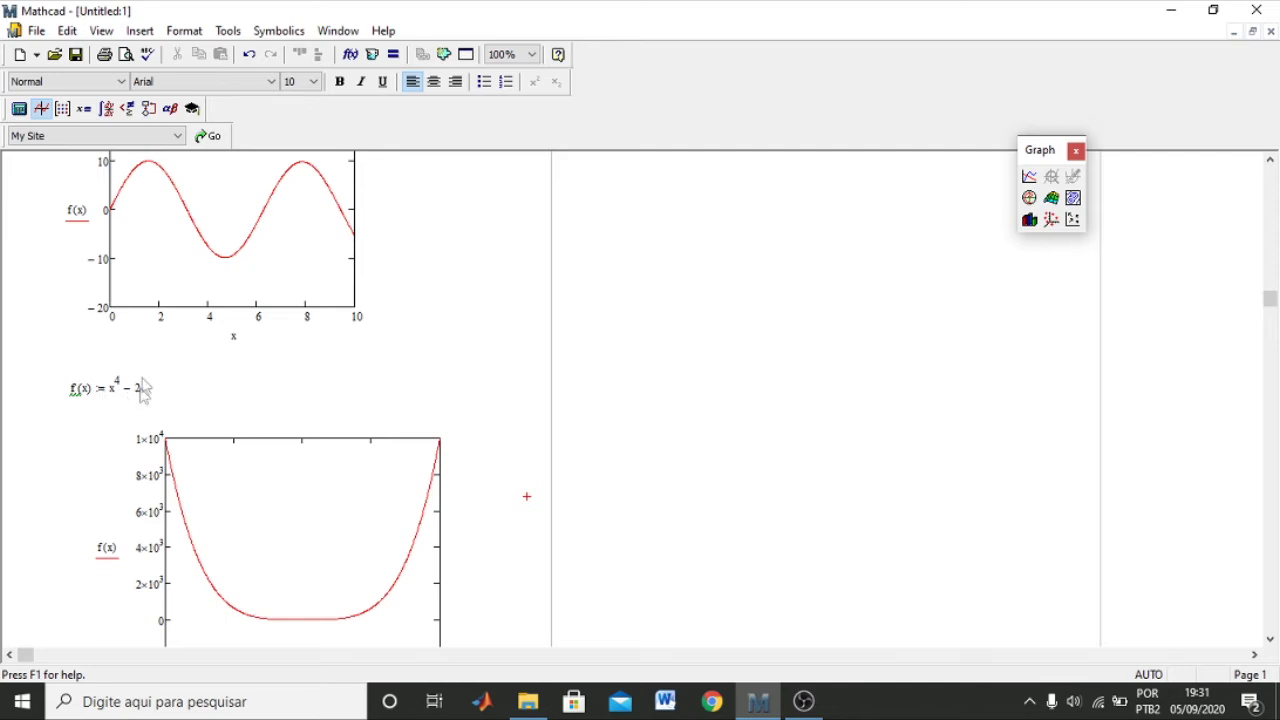
scroll(160, 428, down, 1)
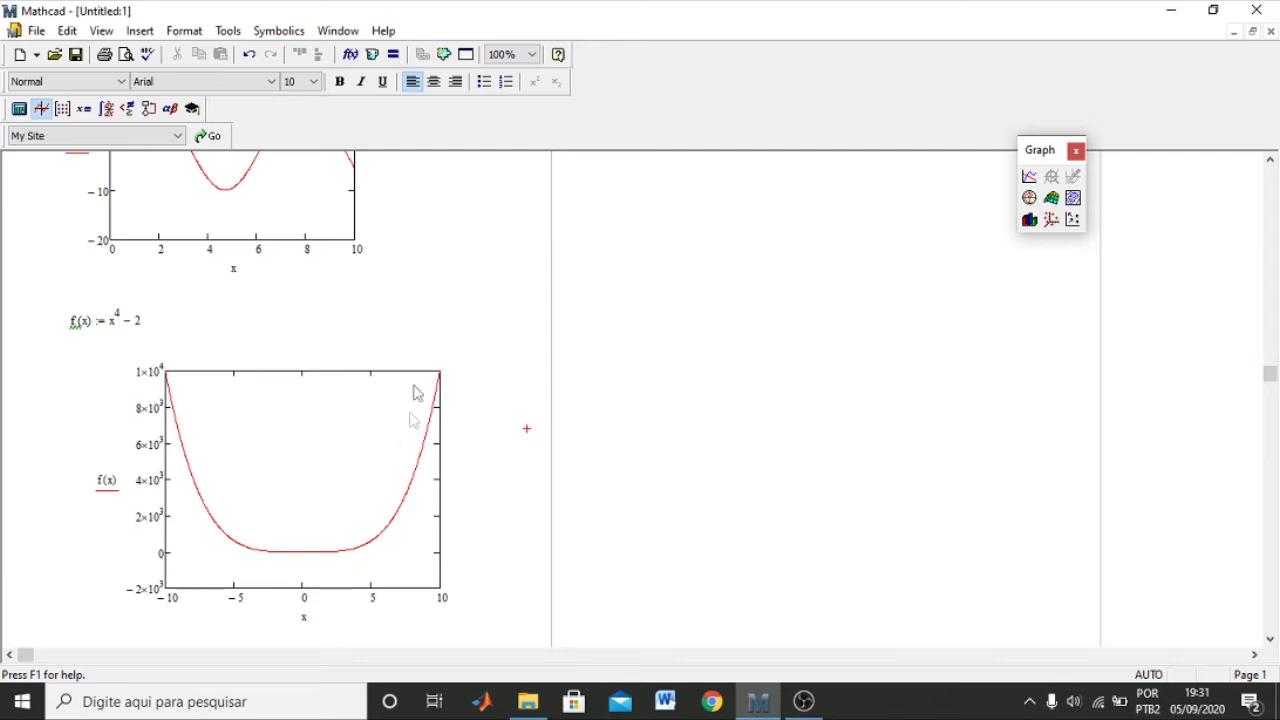
scroll(210, 470, down, 1)
scroll(74, 277, down, 1)
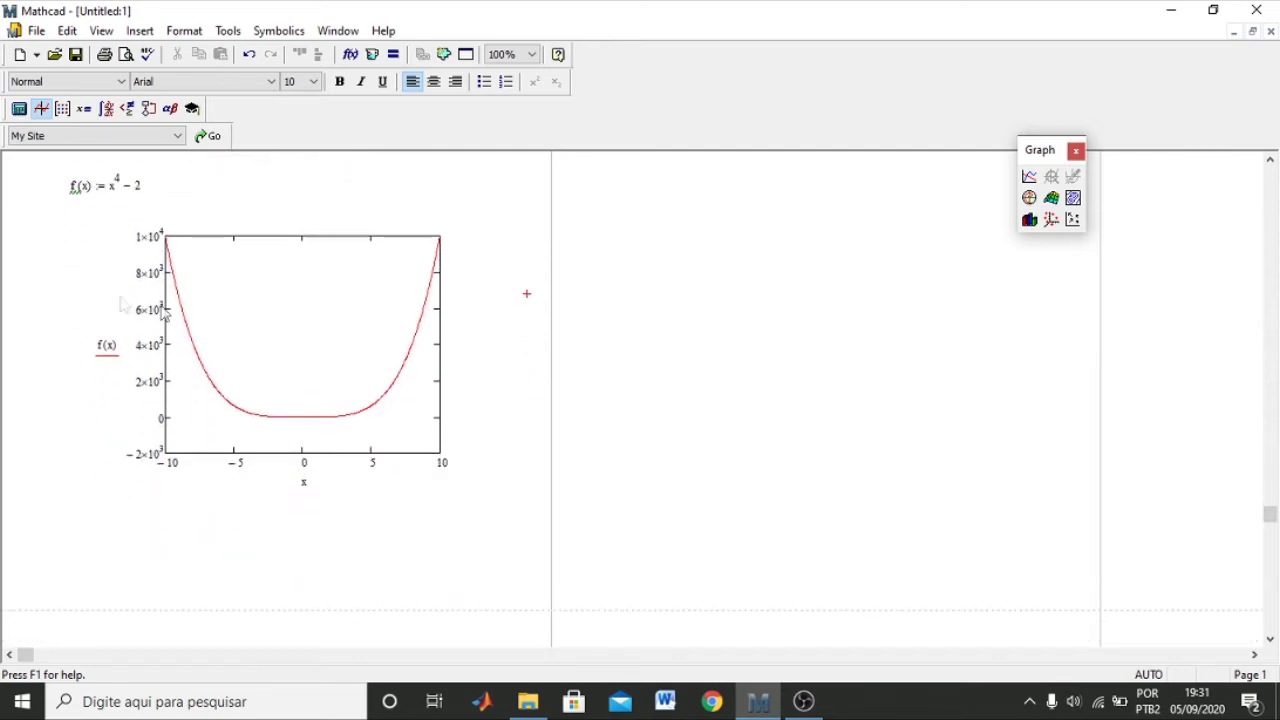
Step: Delete the definition f(x) := x^4 - 2 together with its graph
scroll(160, 320, up, 1)
drag(478, 563, 43, 203)
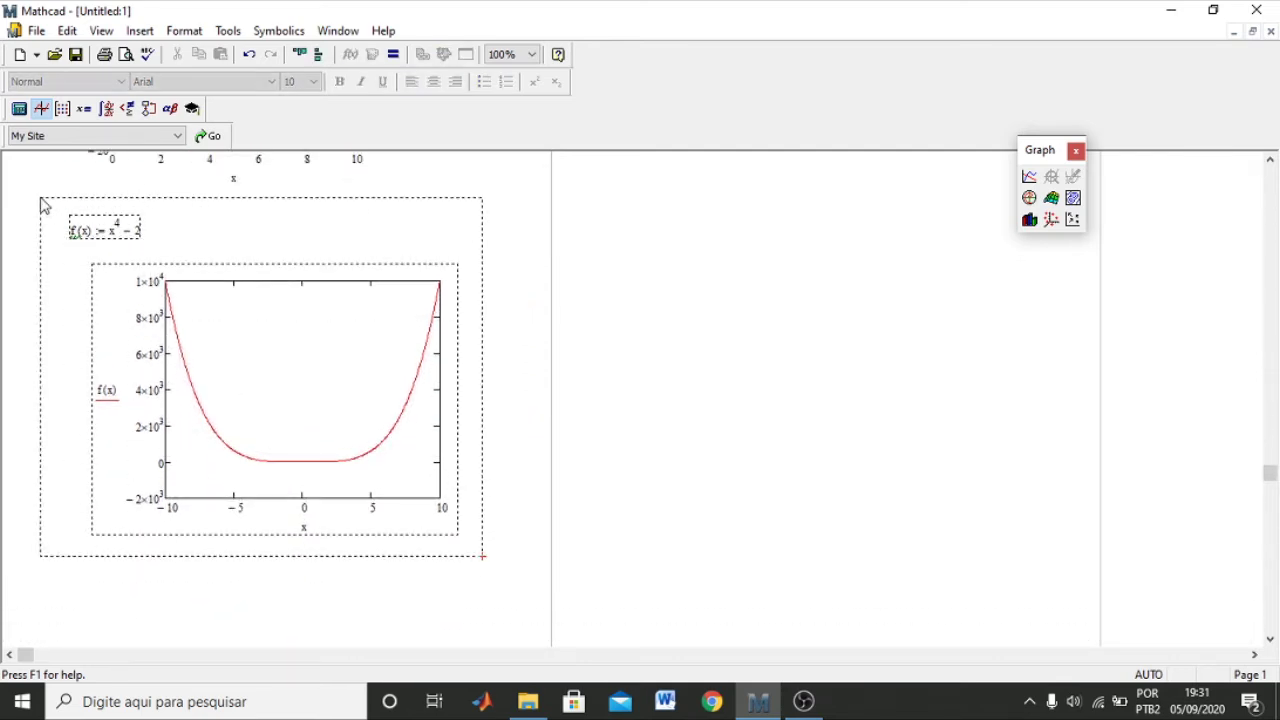
key(Delete)
scroll(108, 342, up, 4)
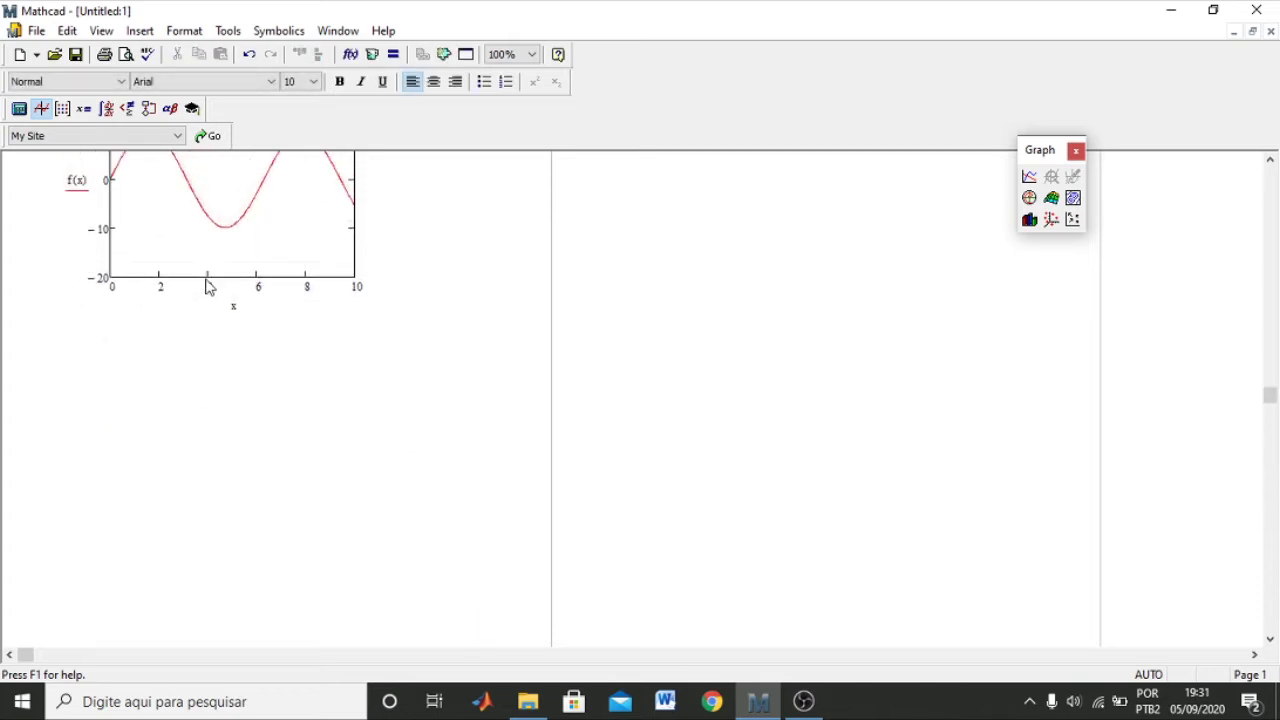
scroll(176, 266, up, 1)
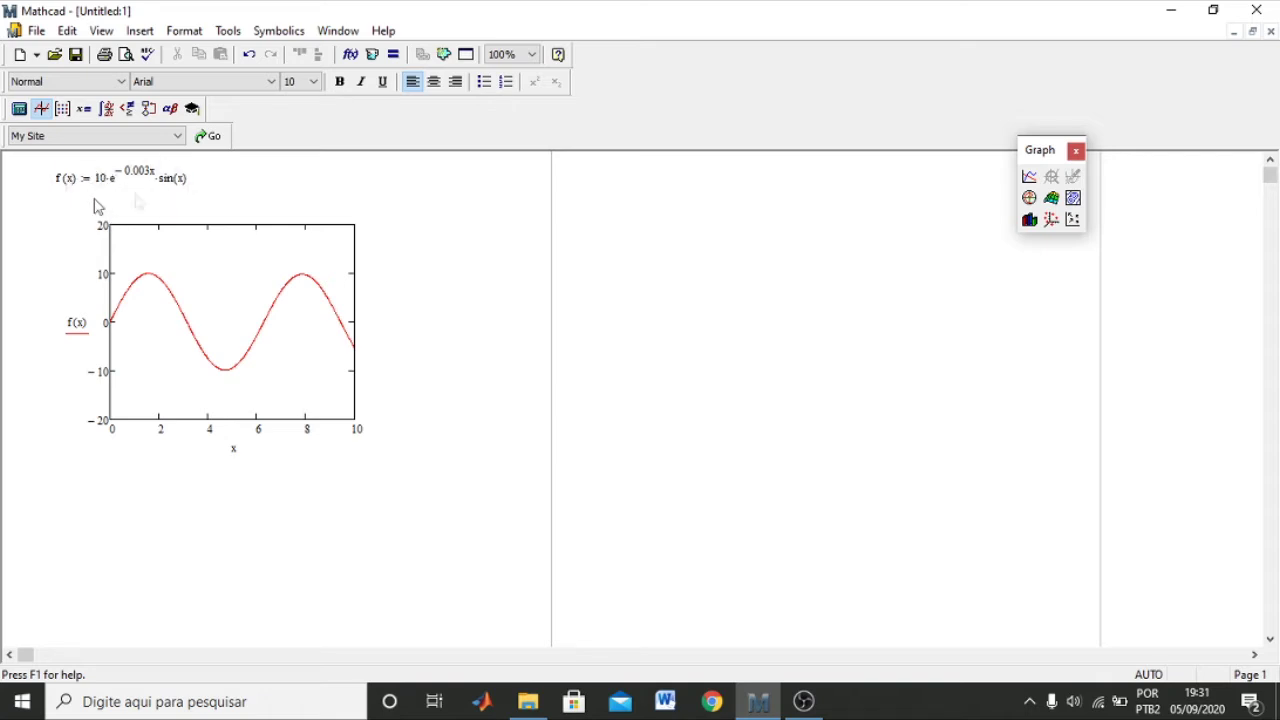
Step: Define the constant function f(x) := 1 below the damped sine graph
scroll(480, 354, down, 3)
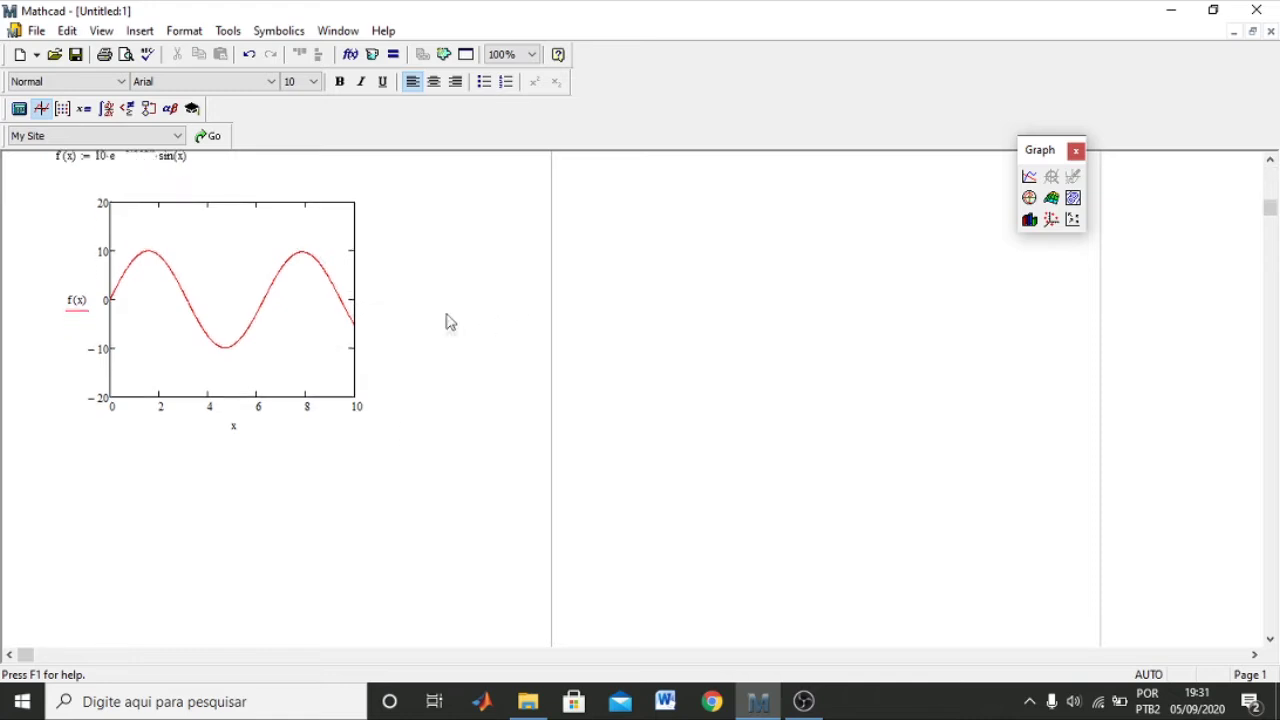
scroll(226, 316, down, 2)
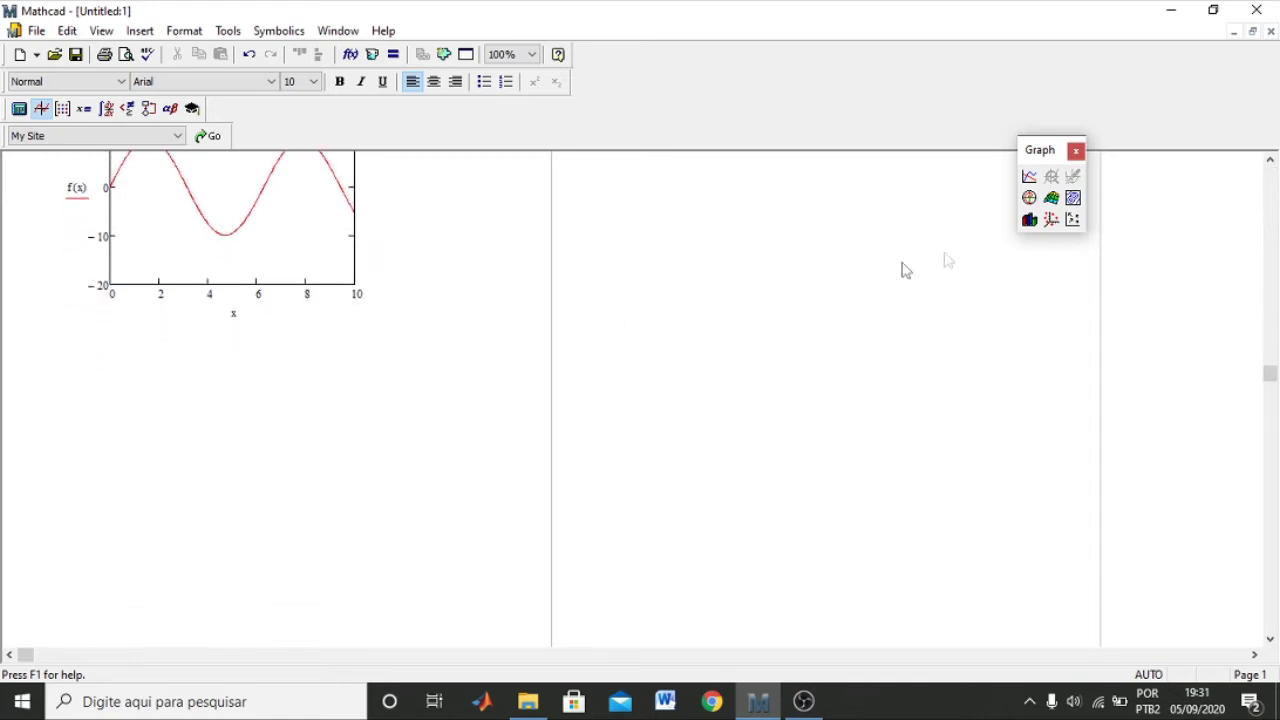
scroll(123, 294, up, 5)
scroll(150, 330, down, 2)
scroll(163, 352, down, 3)
click(85, 392)
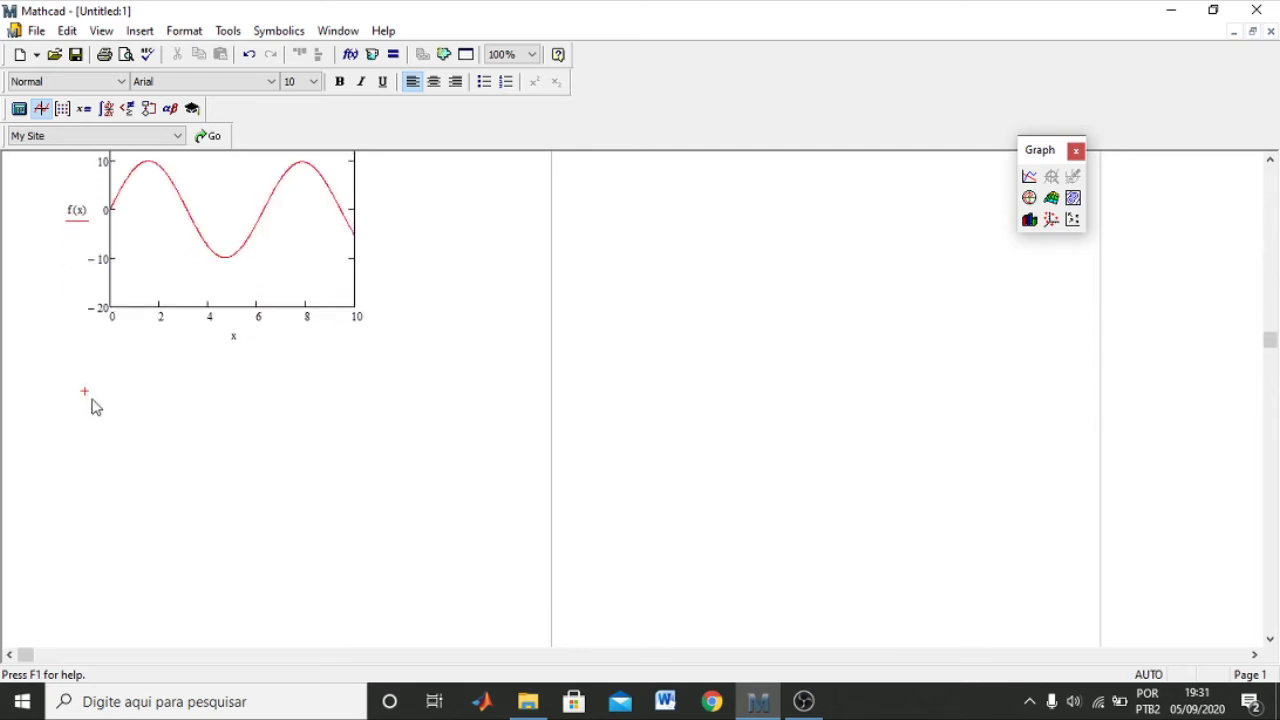
text(f(x))
key(space)
text(:= )
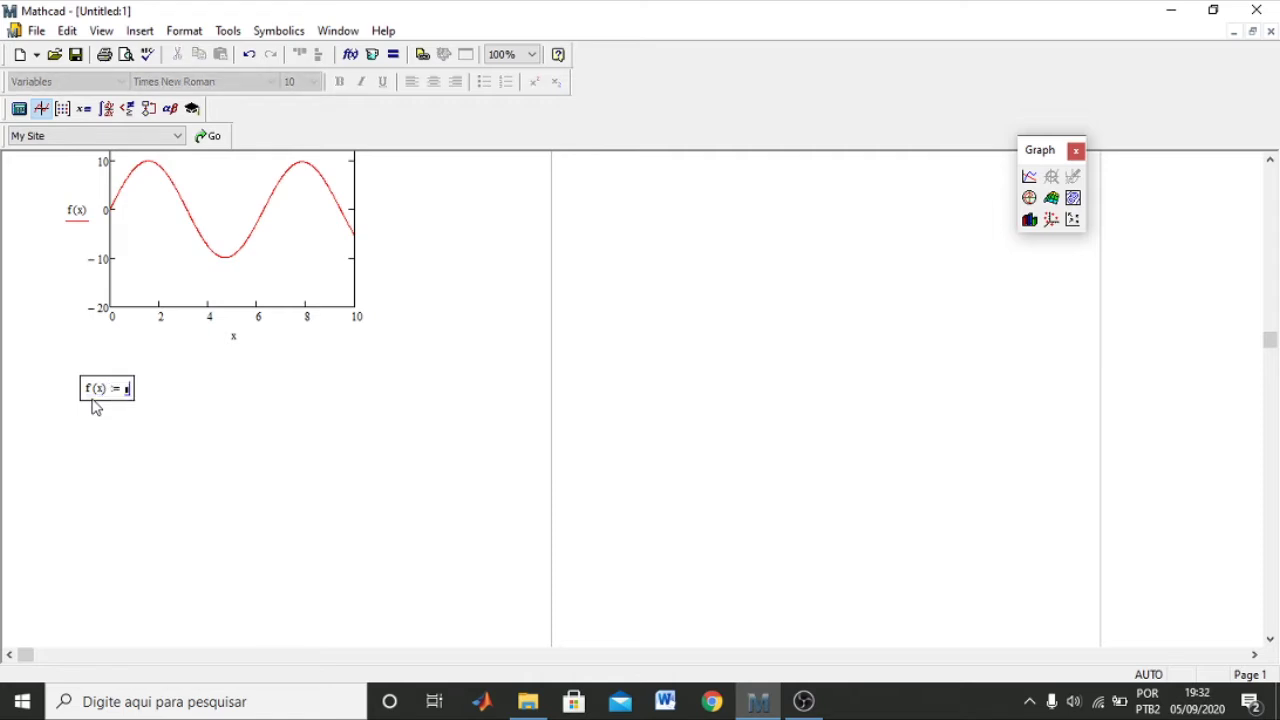
text(1)
click(182, 428)
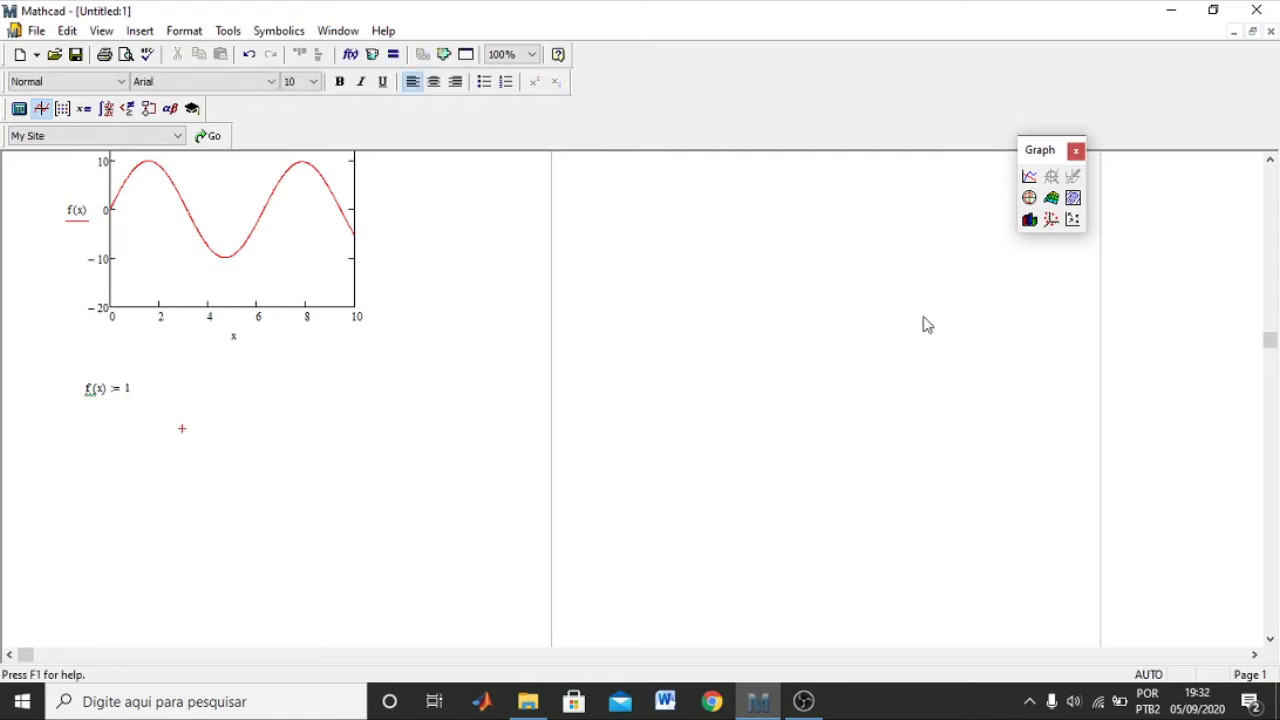
Step: Insert a polar plot under the definition f(x) := 1 and enter f(x) as its radial expression
click(1029, 199)
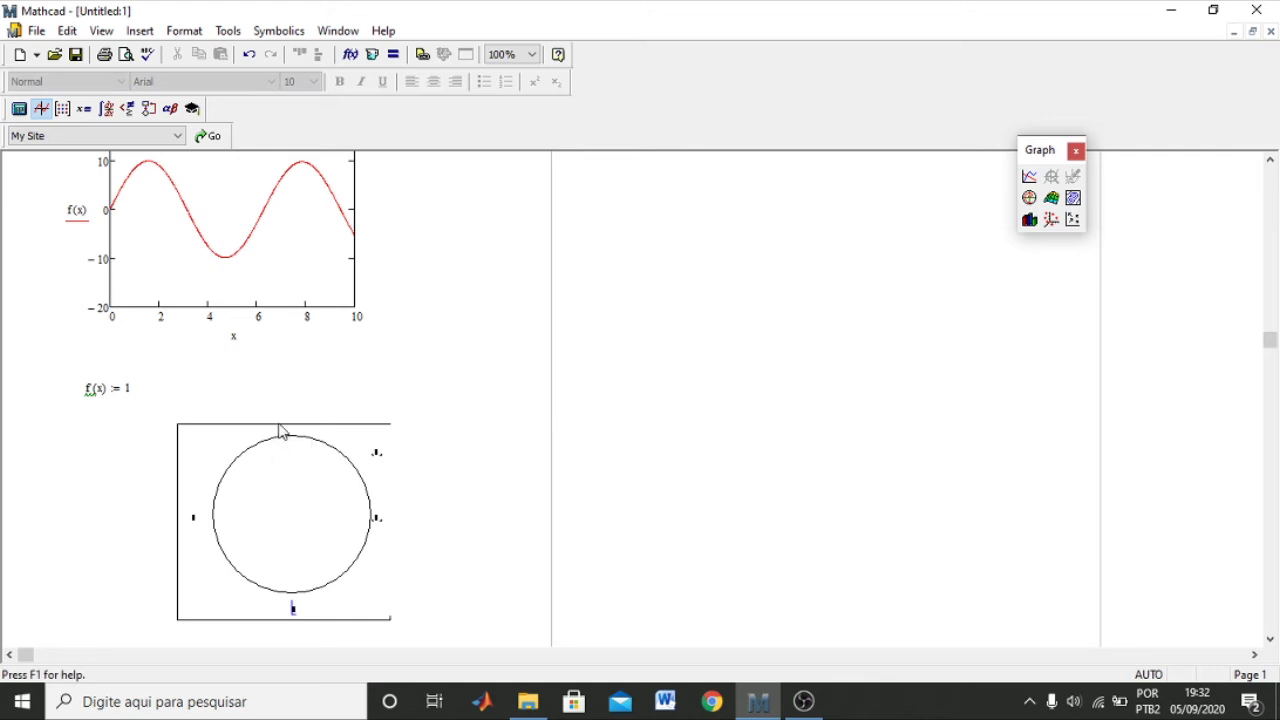
drag(287, 430, 221, 429)
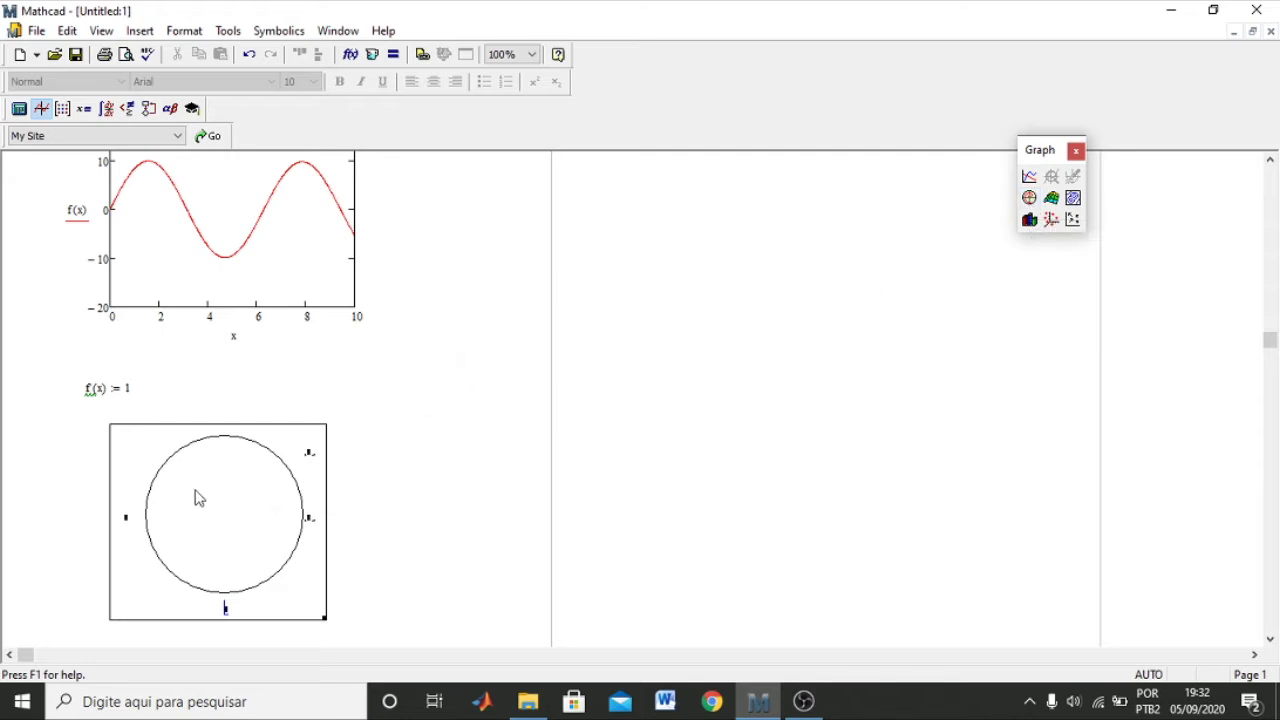
click(127, 519)
text(f(x))
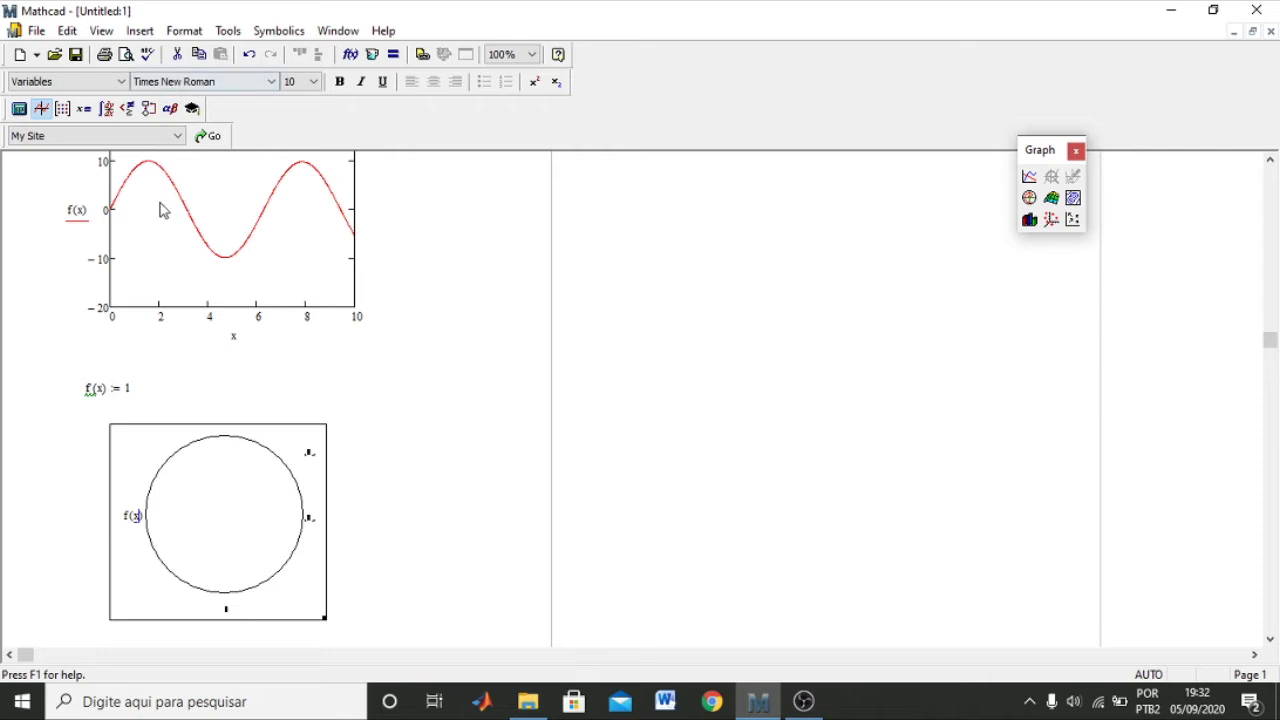
Step: Change the font of the Variables style to TechnicLite and update the polar plot
click(165, 168)
scroll(121, 273, down, 1)
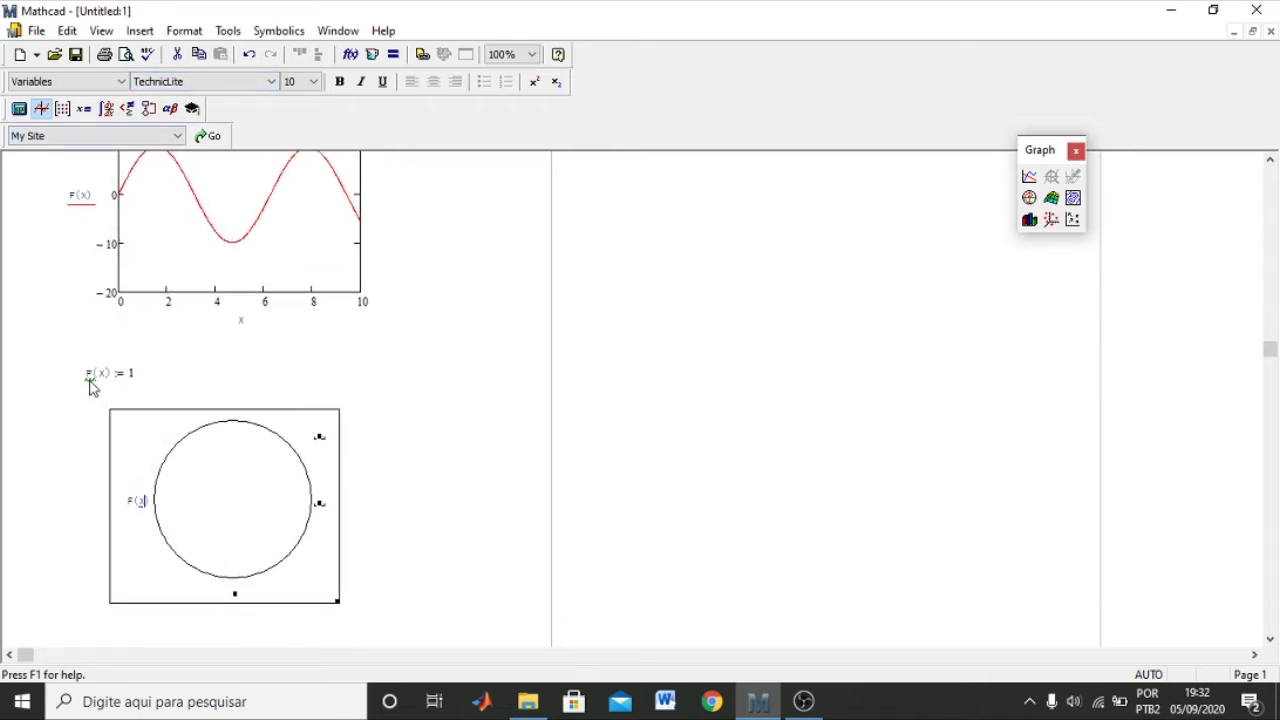
click(302, 371)
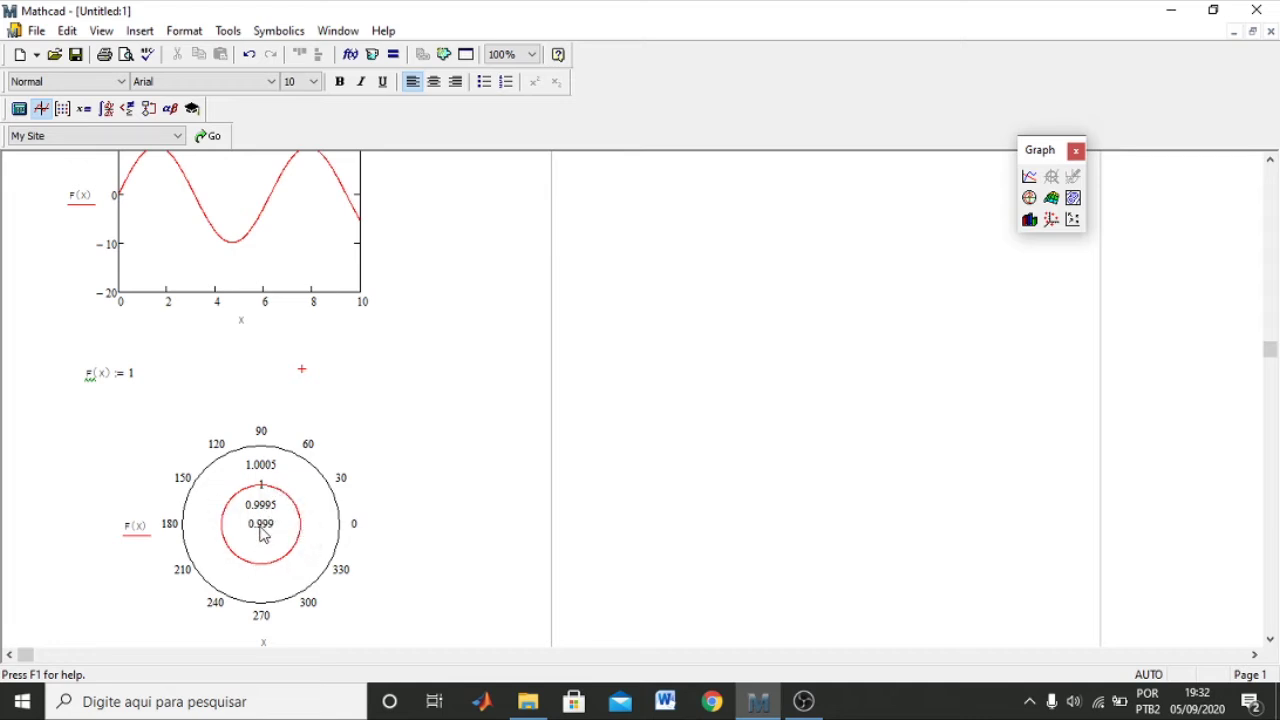
Step: Redefine the polar plot's function as f(x) := x and update the plot
click(131, 375)
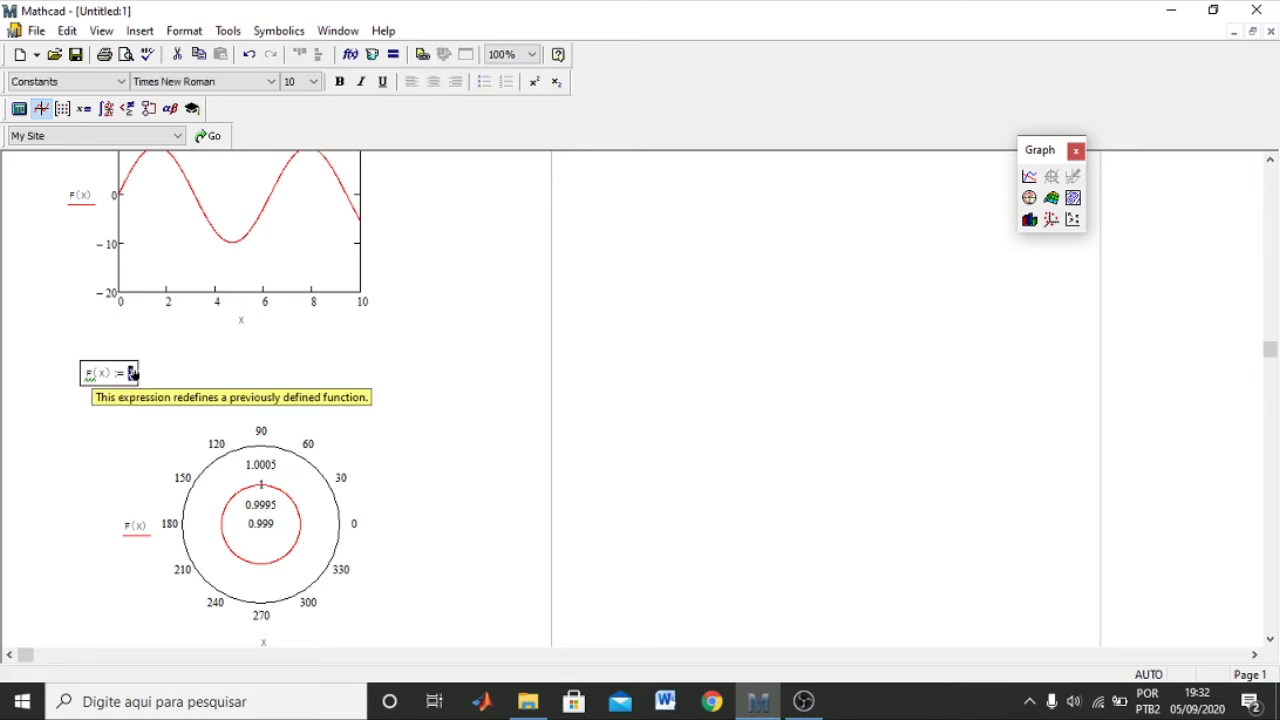
text(2)
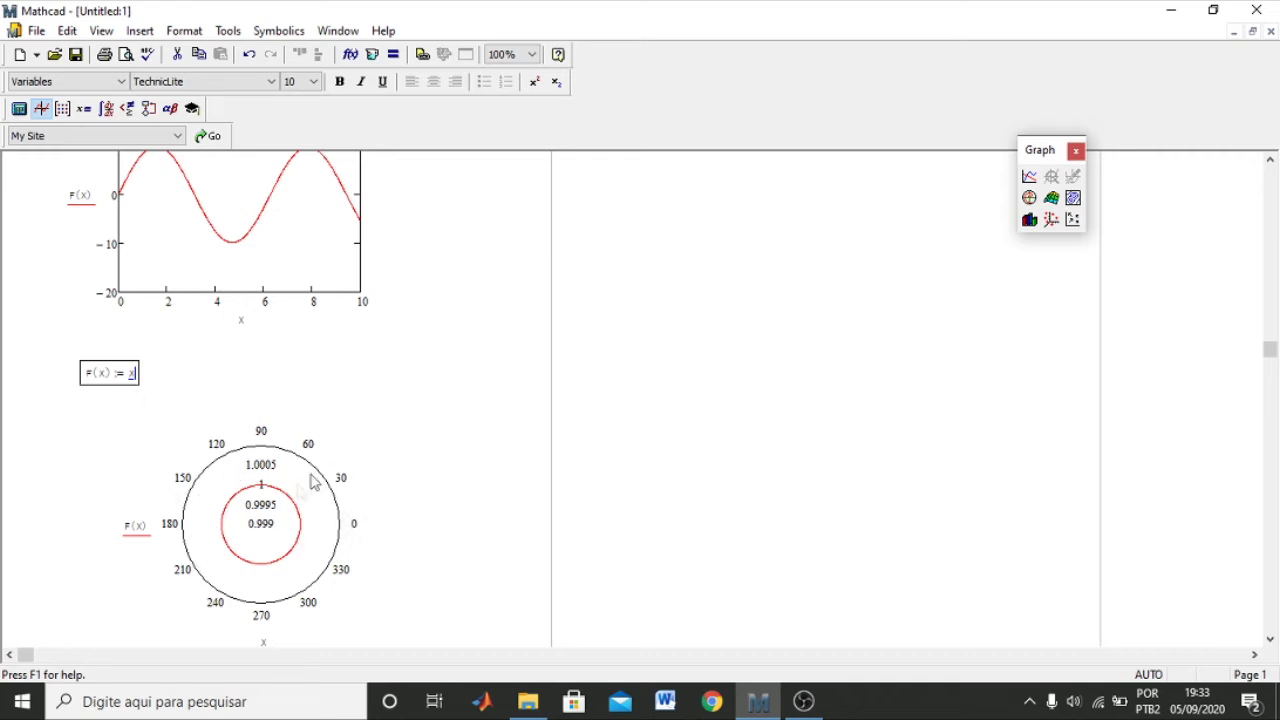
click(393, 415)
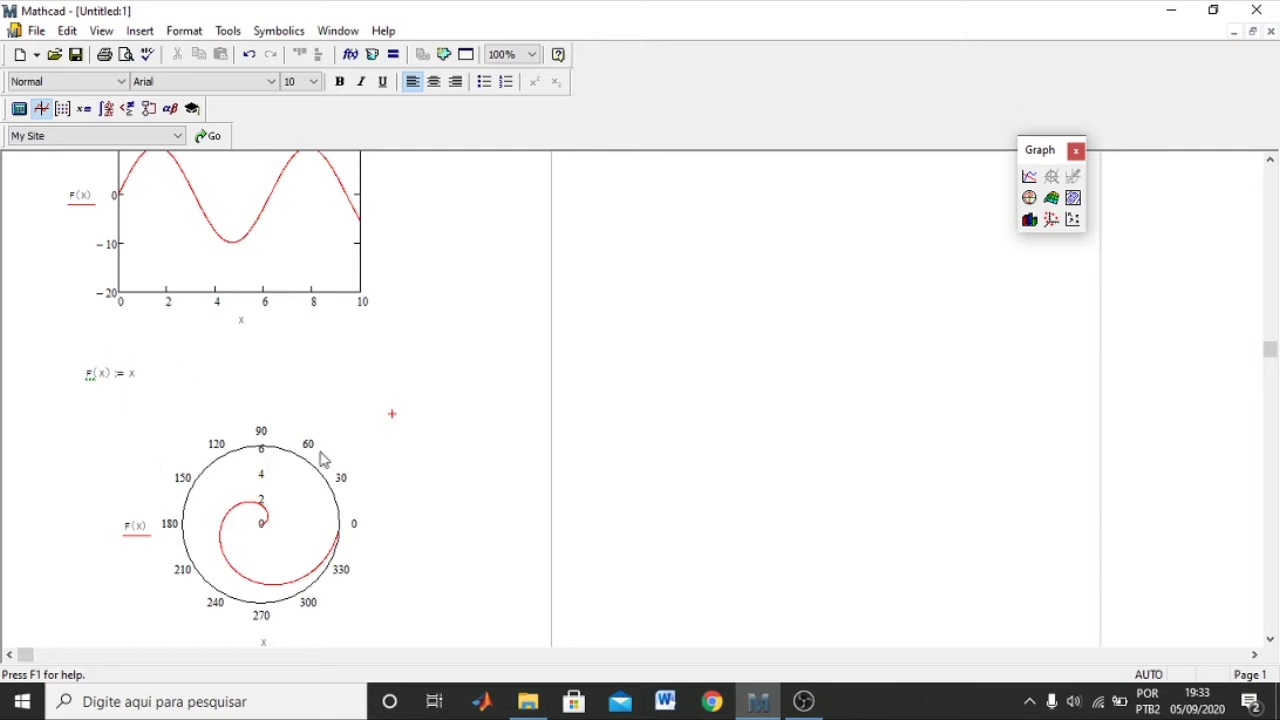
scroll(193, 366, up, 4)
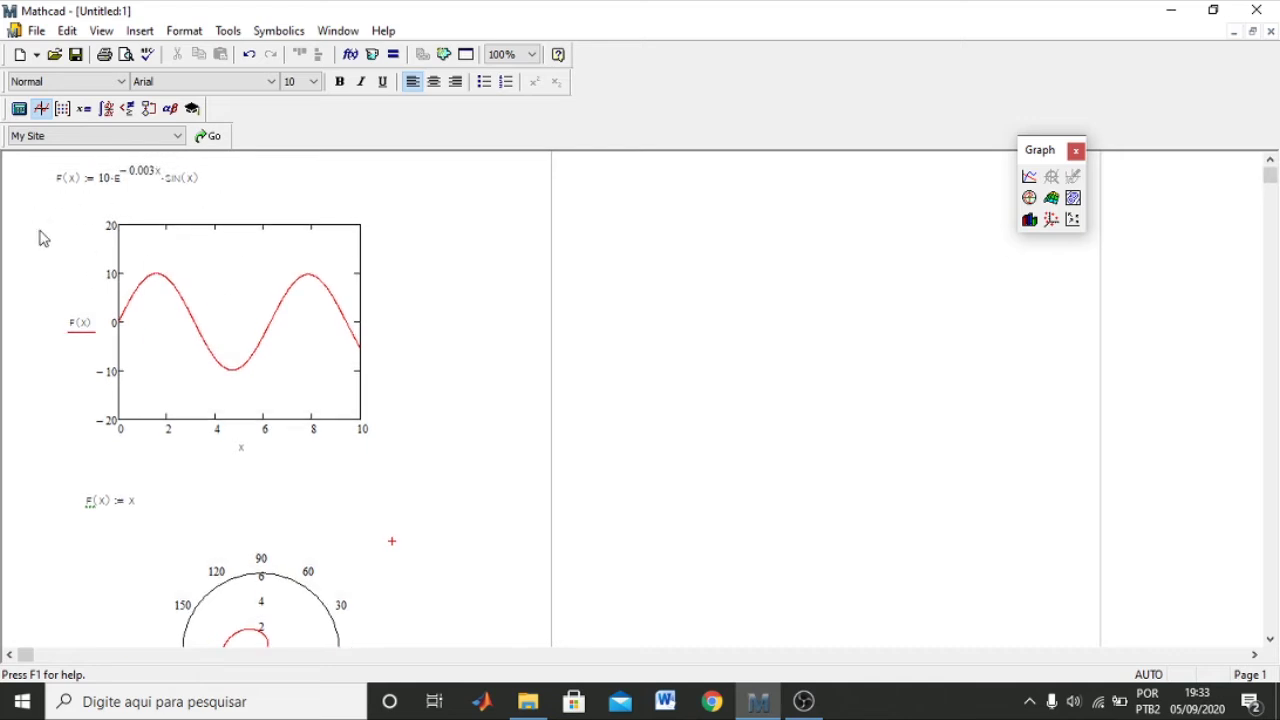
scroll(247, 474, down, 3)
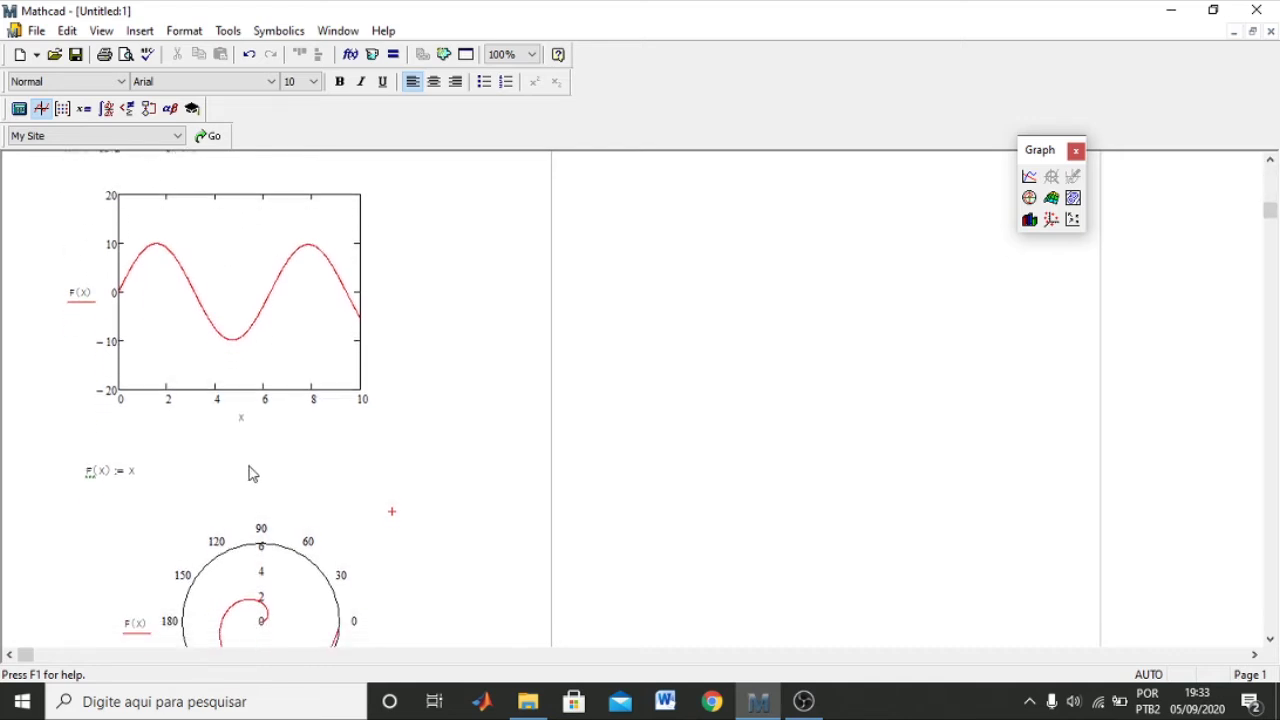
Step: Define the function x(t) := cos(t) in the empty area below the polar plot
scroll(243, 481, down, 1)
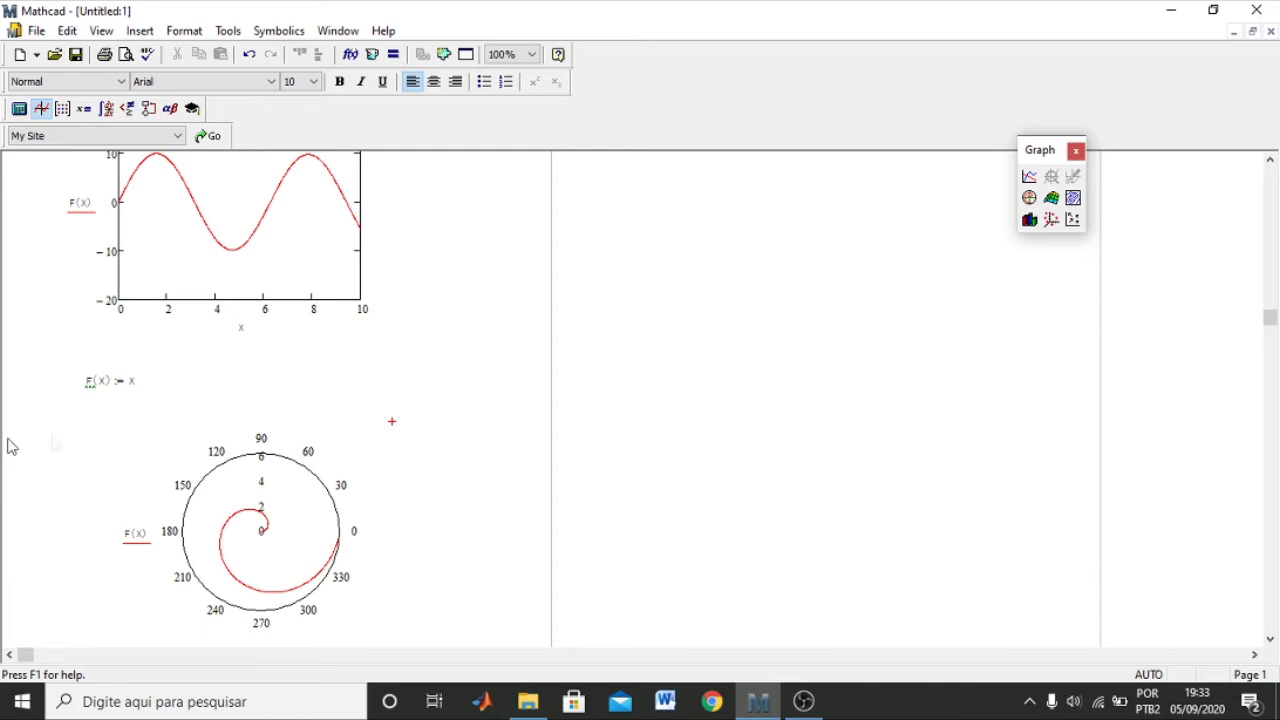
scroll(172, 448, down, 1)
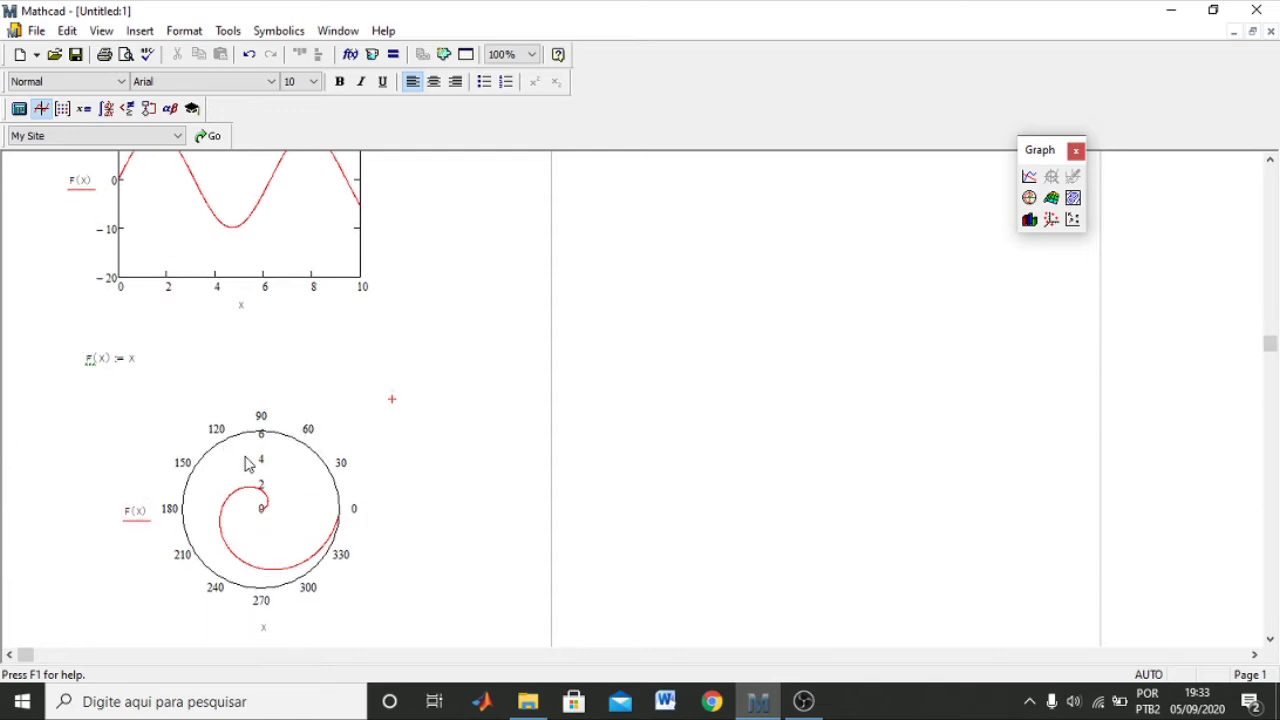
scroll(247, 463, down, 5)
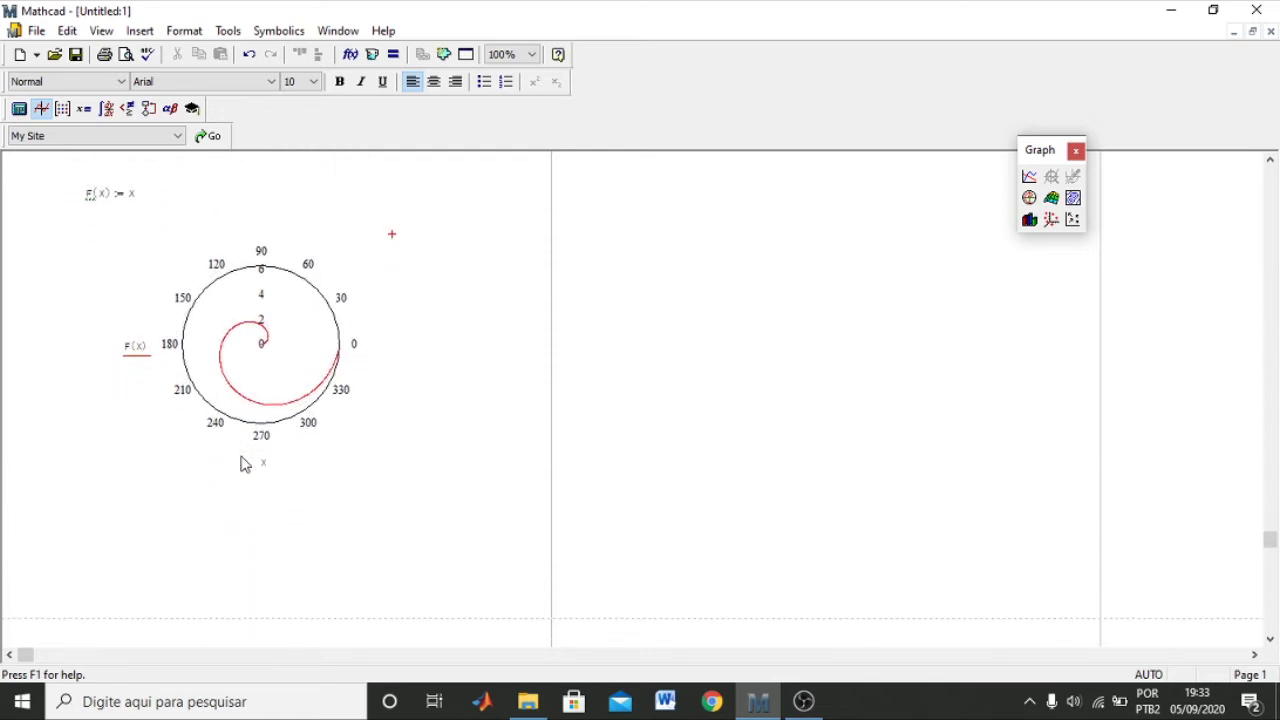
scroll(241, 458, down, 6)
scroll(183, 368, down, 1)
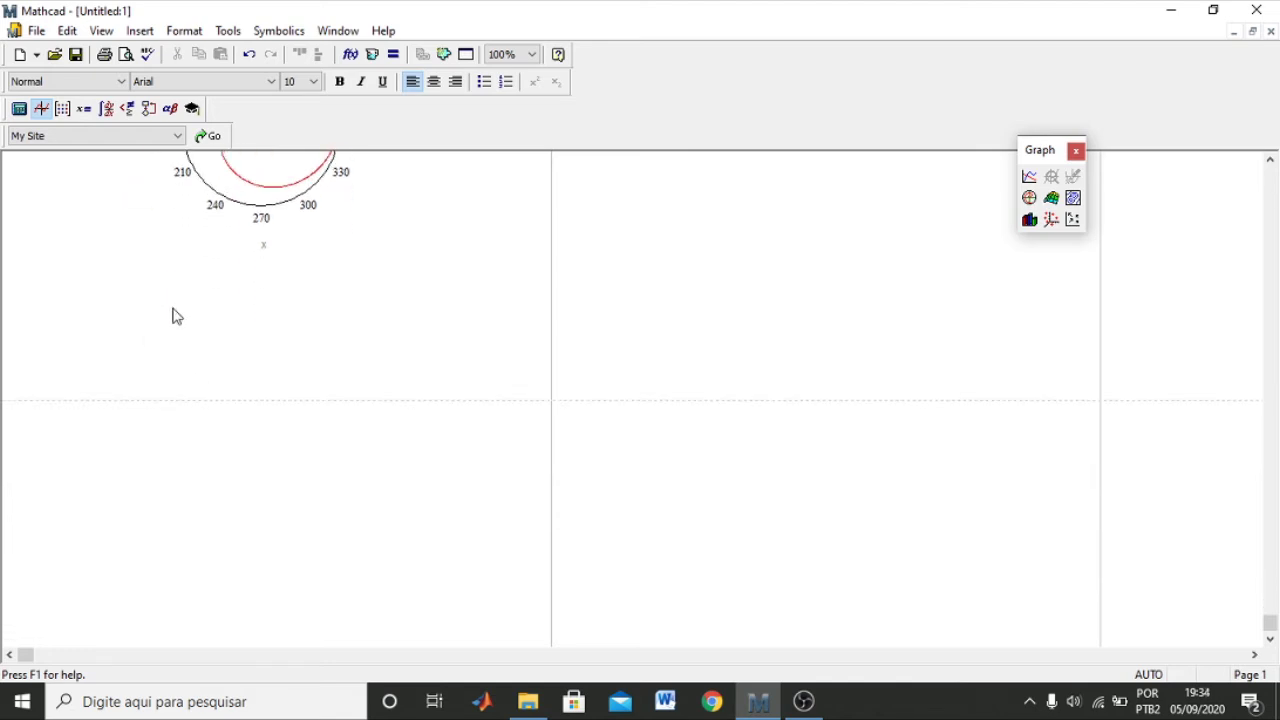
scroll(173, 316, down, 2)
scroll(180, 306, up, 1)
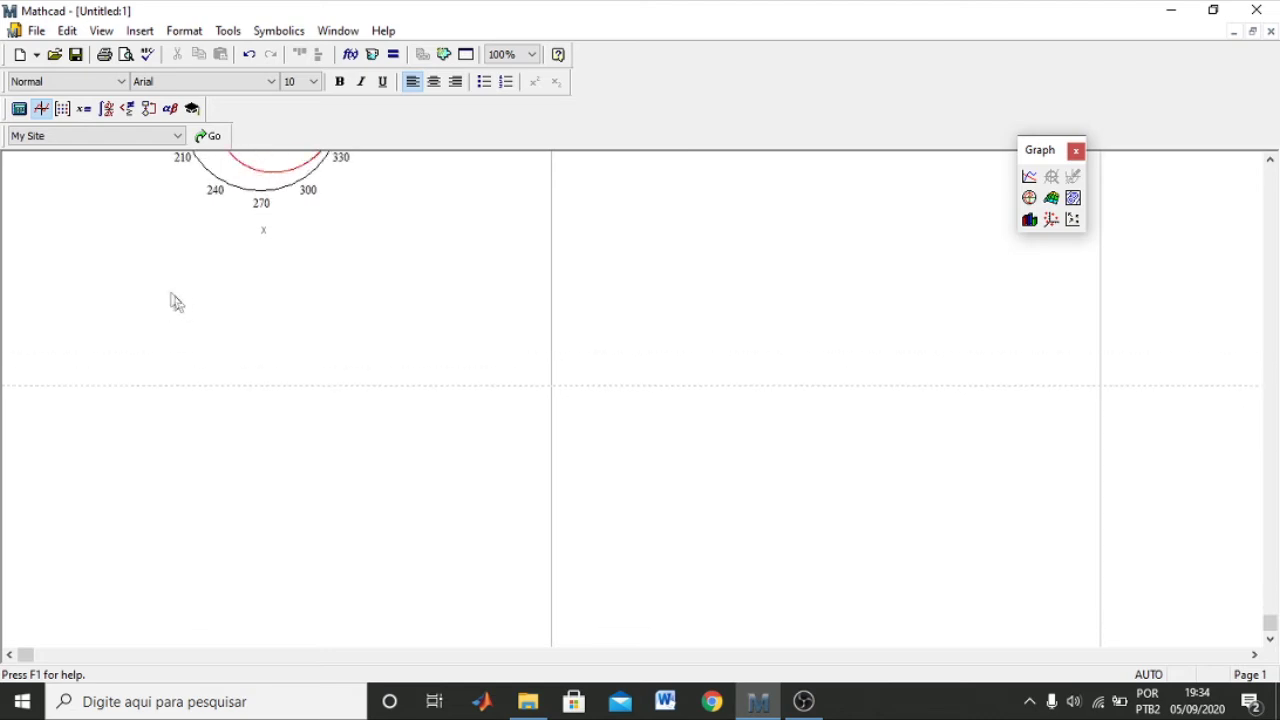
scroll(86, 254, down, 1)
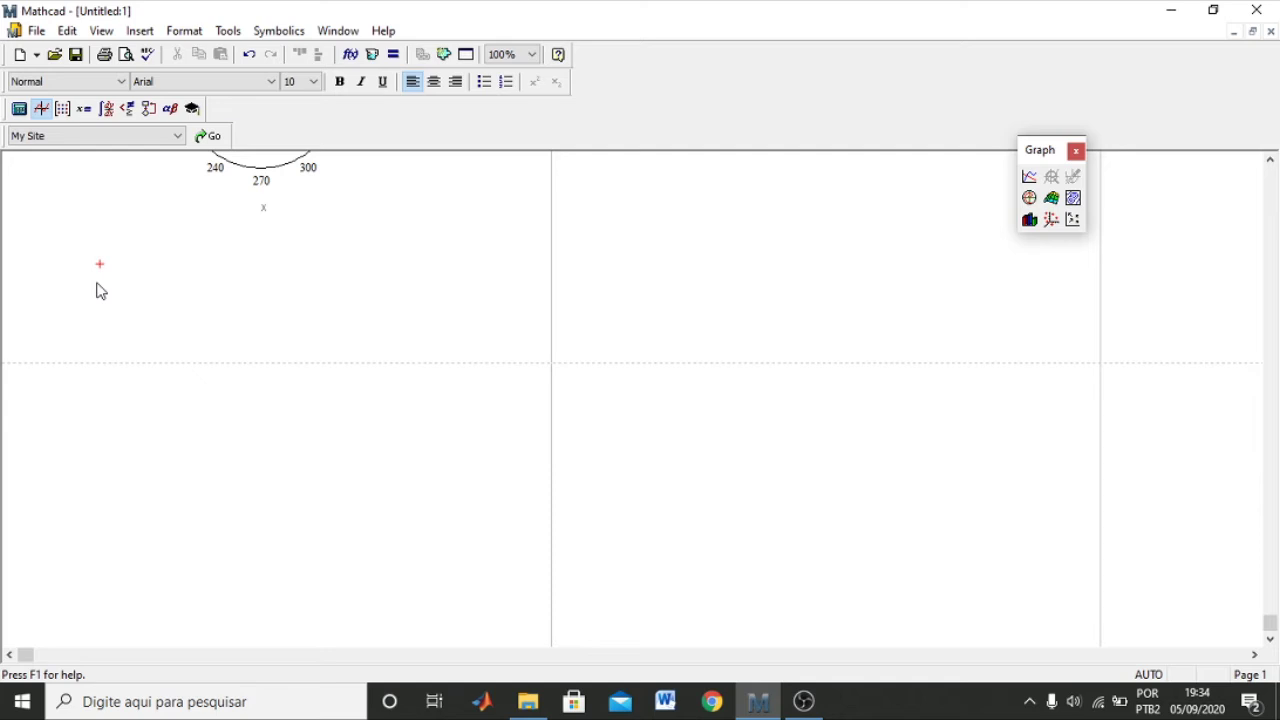
text(x()
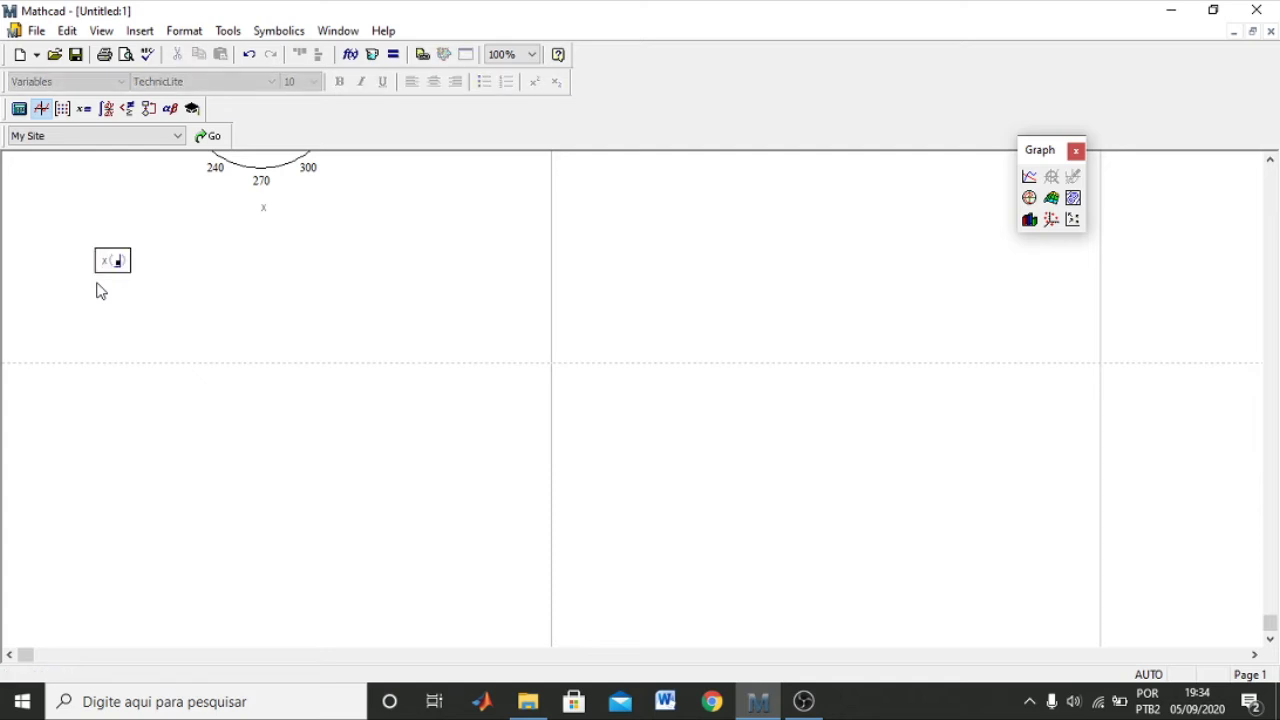
text(t)
key(ctrl+g)
text(=)
key(BackSpace)
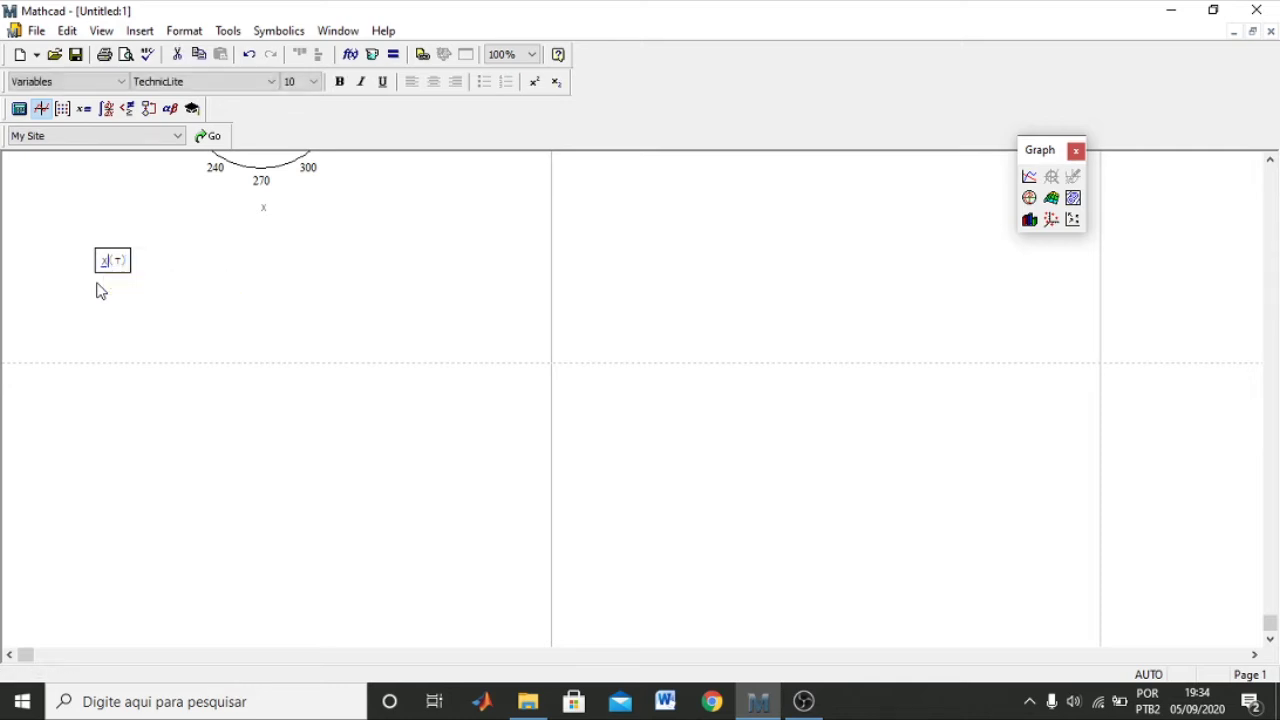
text(= )
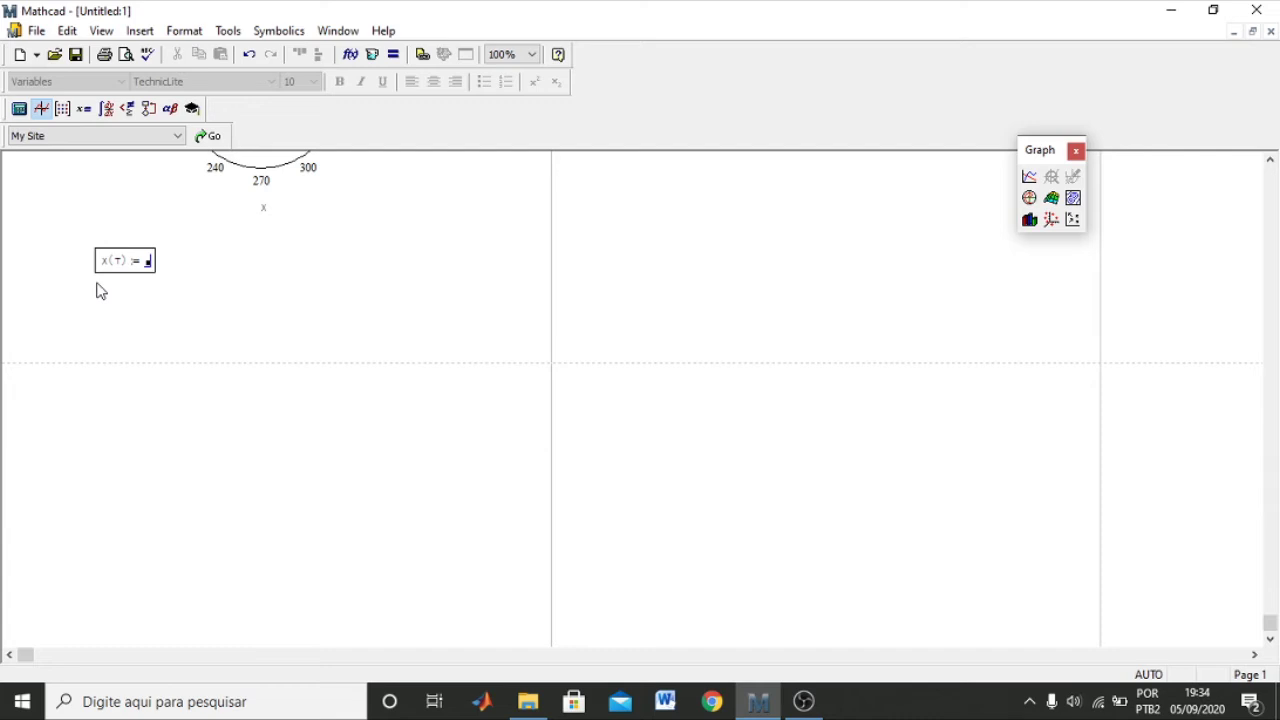
text(cos(τ)
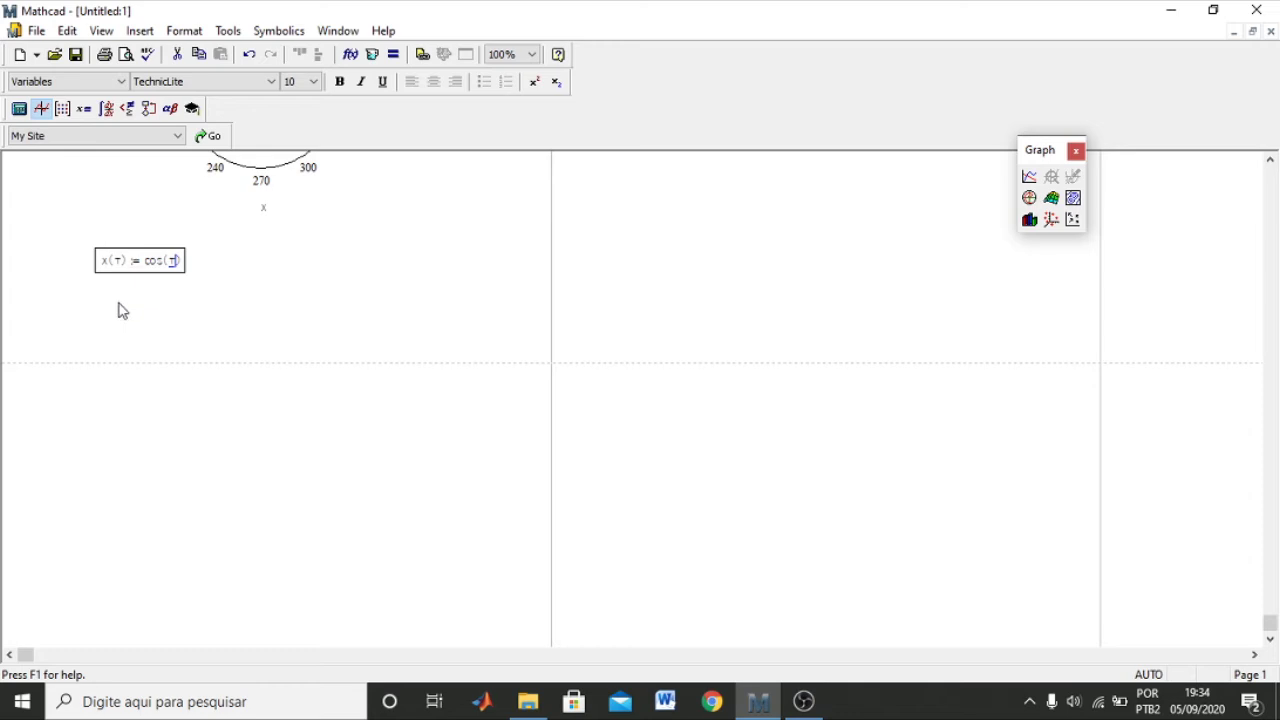
Step: Define the function y(t) := sin(t) directly under the x(t) definition
click(99, 279)
text(y(t)
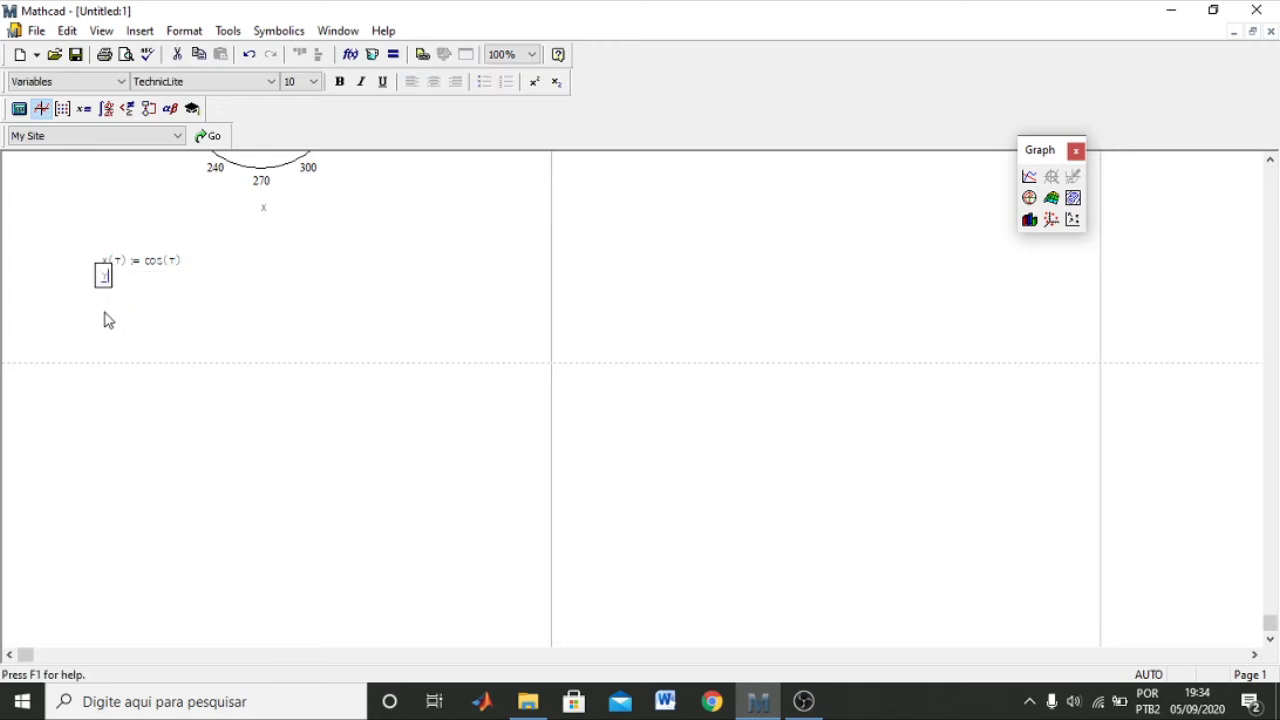
key(ctrl+g)
text() := sin()
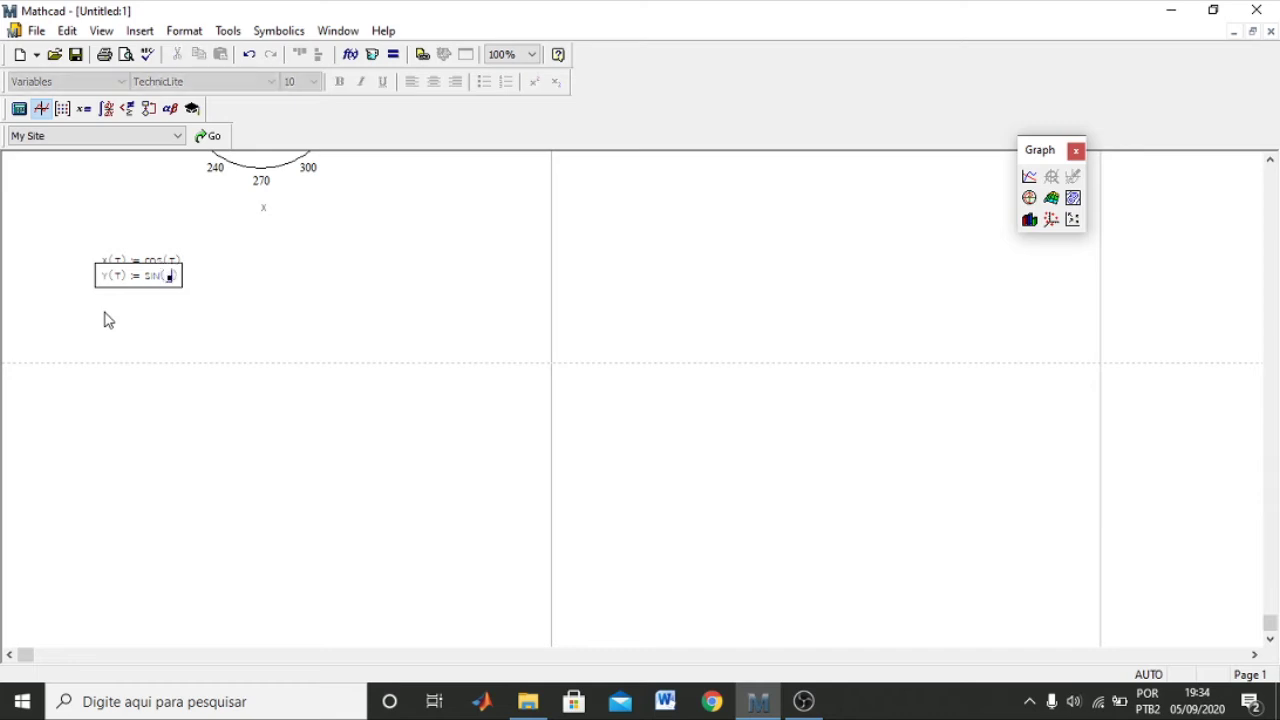
text(t)
key(ctrl+g)
Step: Insert an X-Y plot below the x(t) and y(t) definitions and enlarge its frame
click(152, 323)
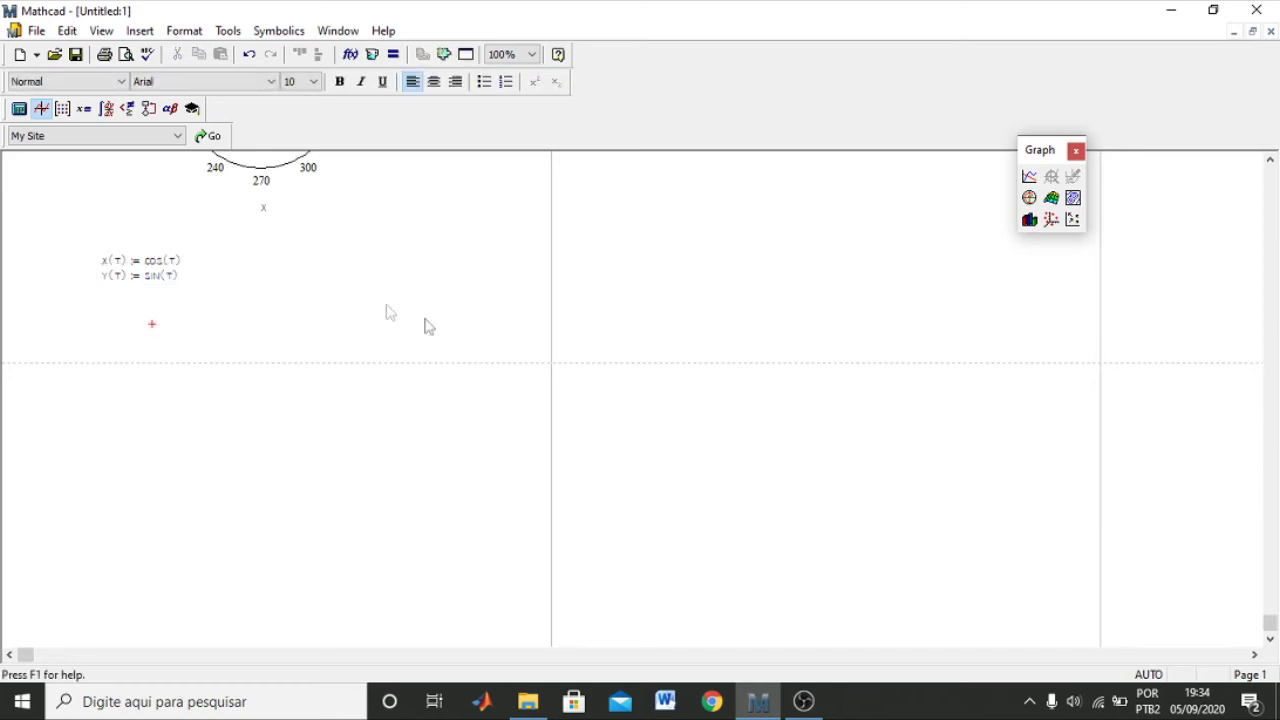
click(1029, 176)
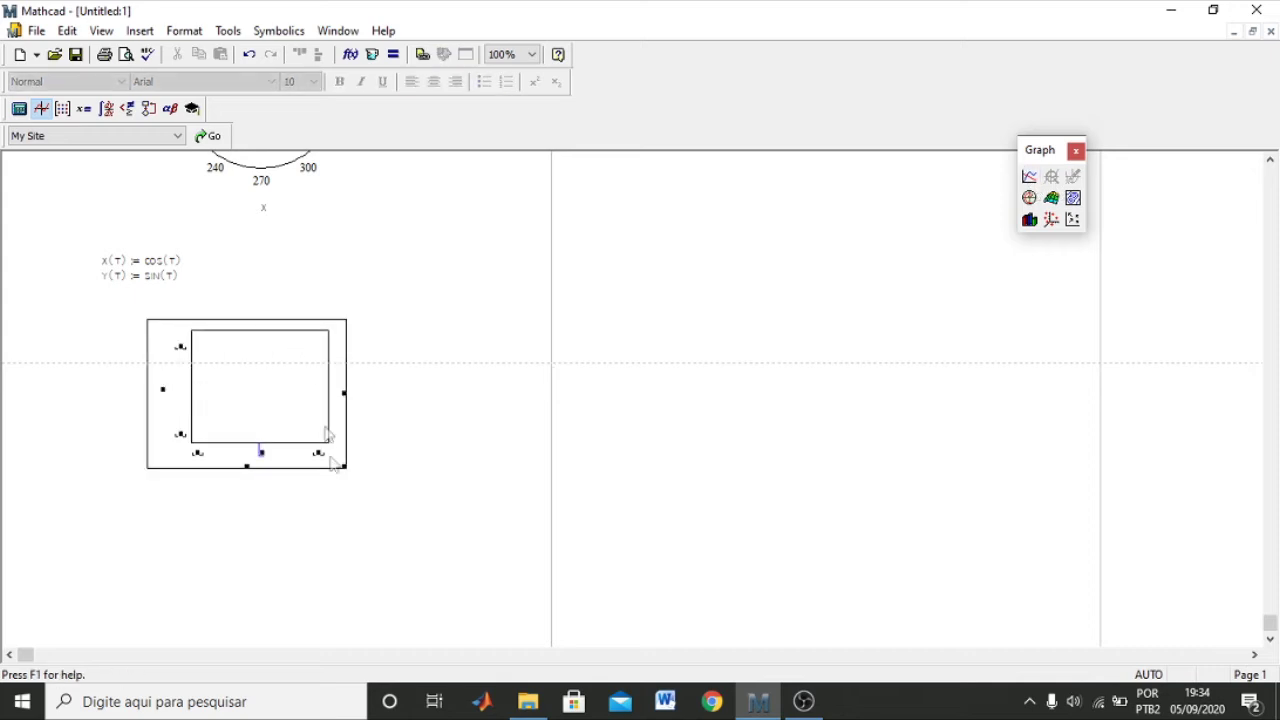
drag(349, 469, 465, 557)
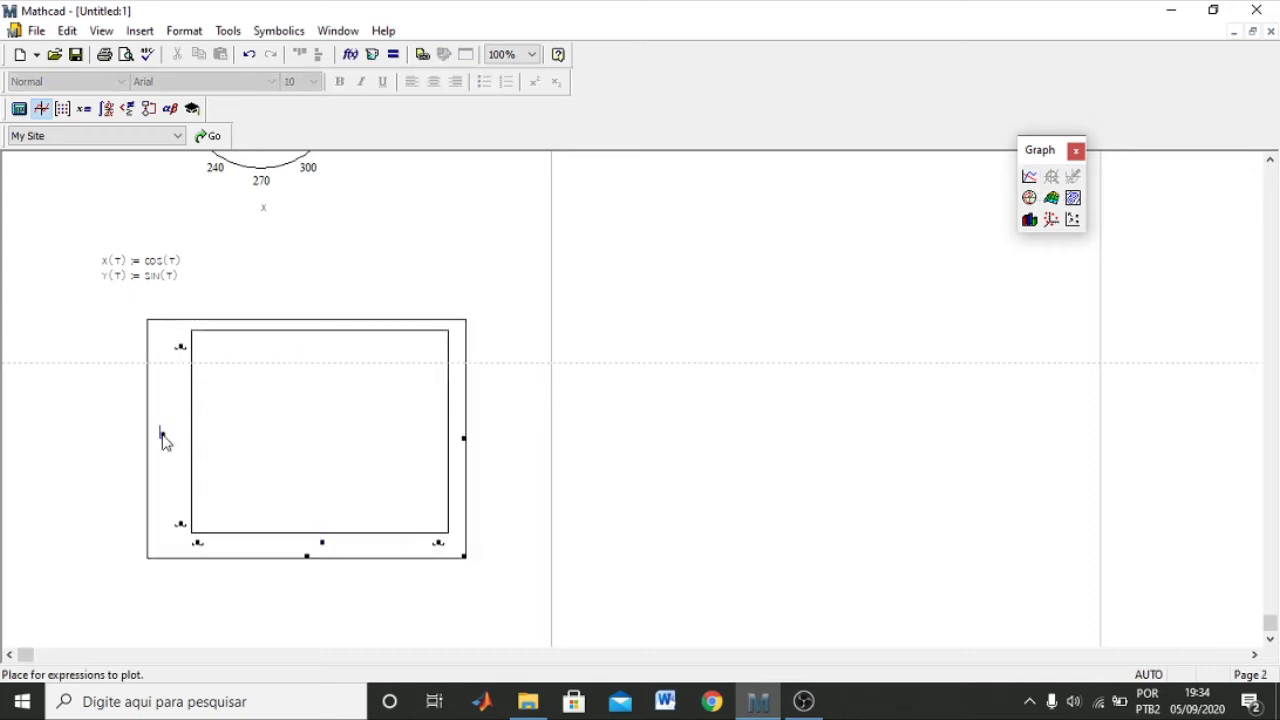
Step: Plot y(t) on the vertical axis against x(t) on the horizontal axis of the new X-Y plot
click(162, 436)
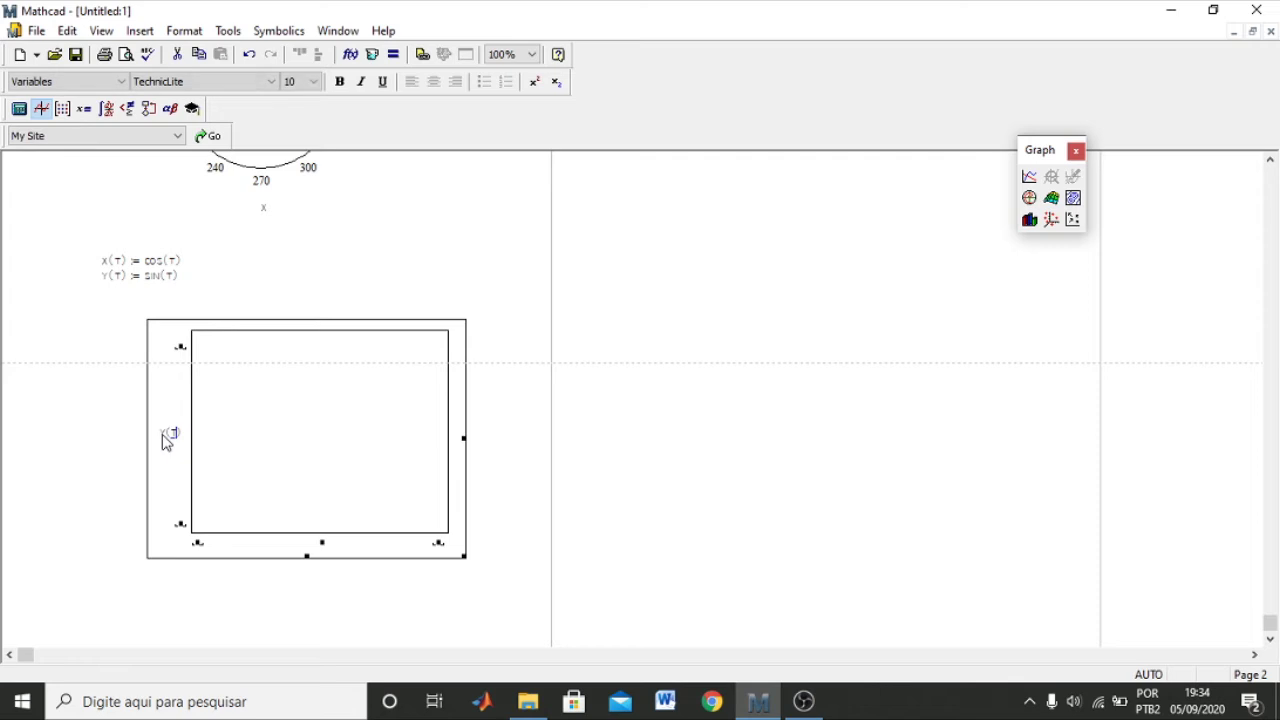
text(y(t))
click(322, 545)
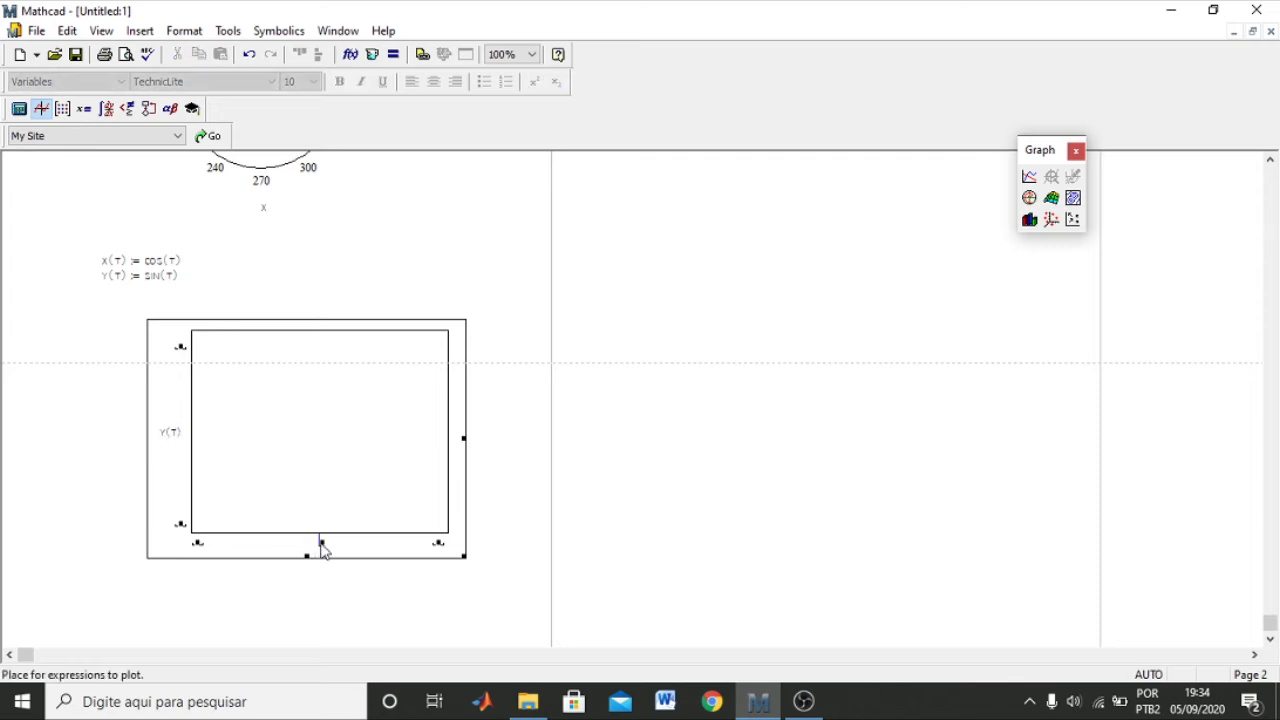
text(x(t))
click(640, 384)
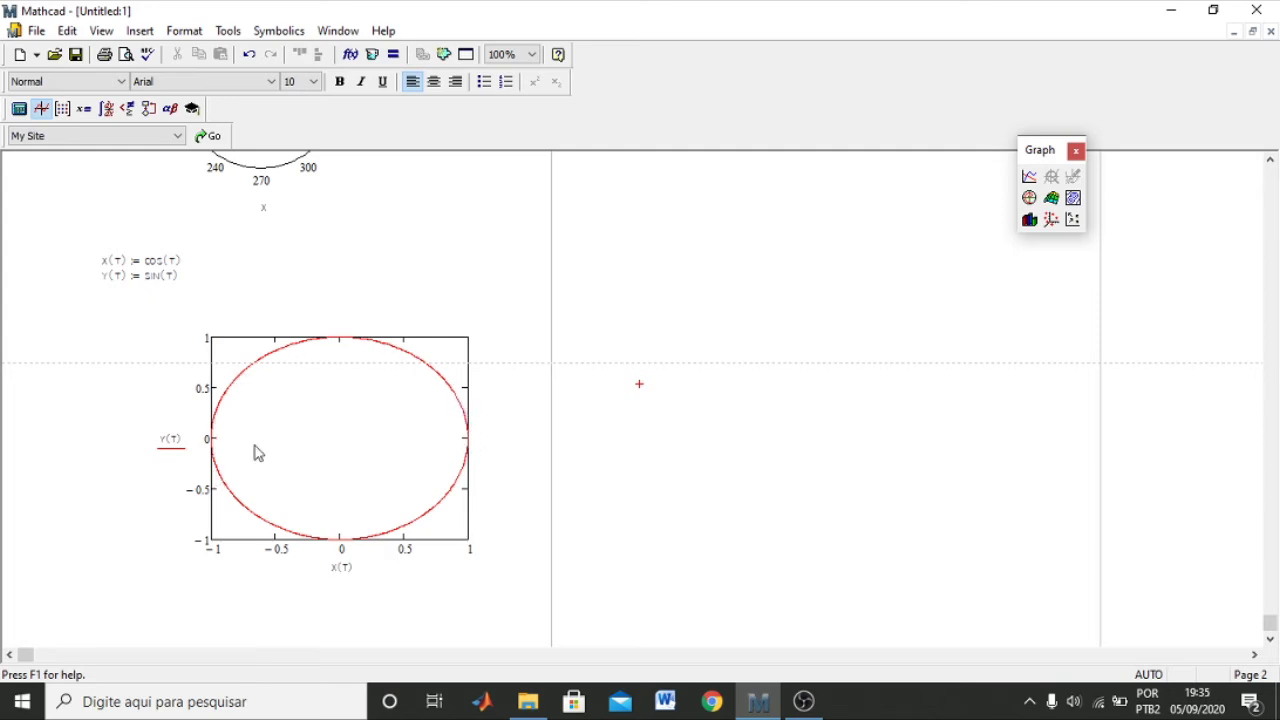
Step: Define the range variable t := 0, 0.001 .. 3.14 between the y(t) definition and the plot, and update the plot
scroll(160, 340, down, 2)
scroll(166, 329, up, 2)
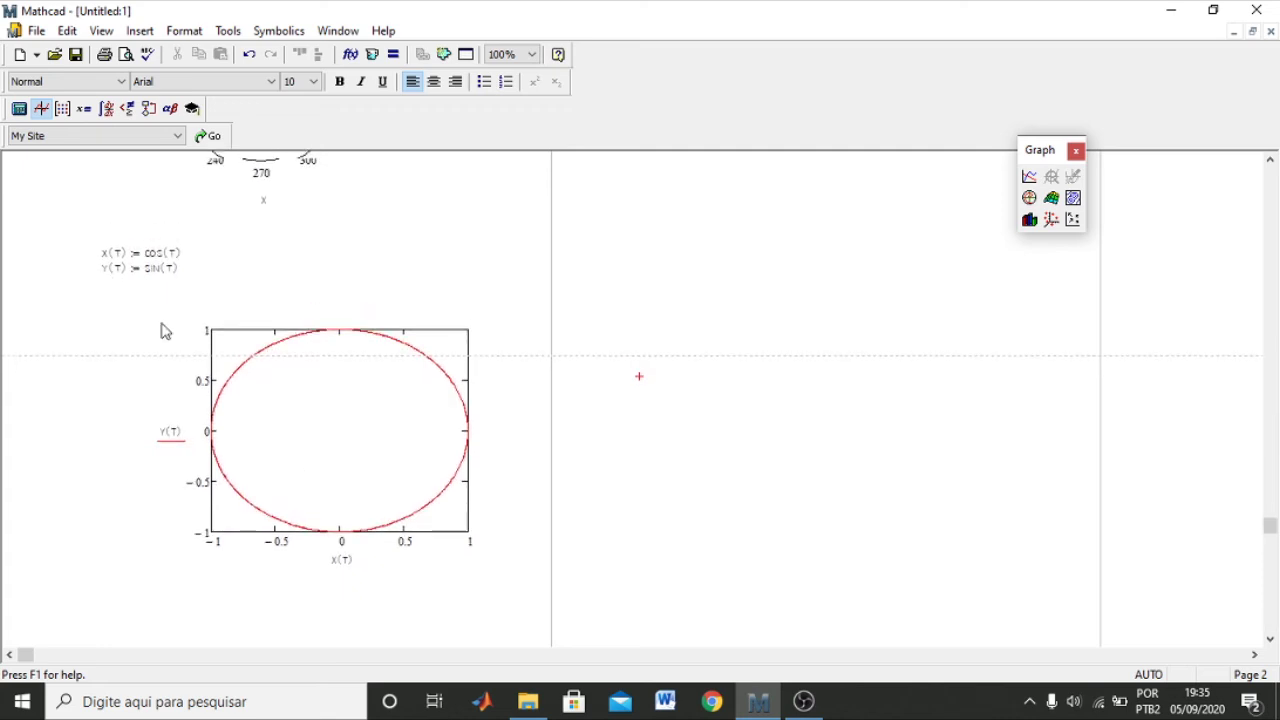
click(108, 310)
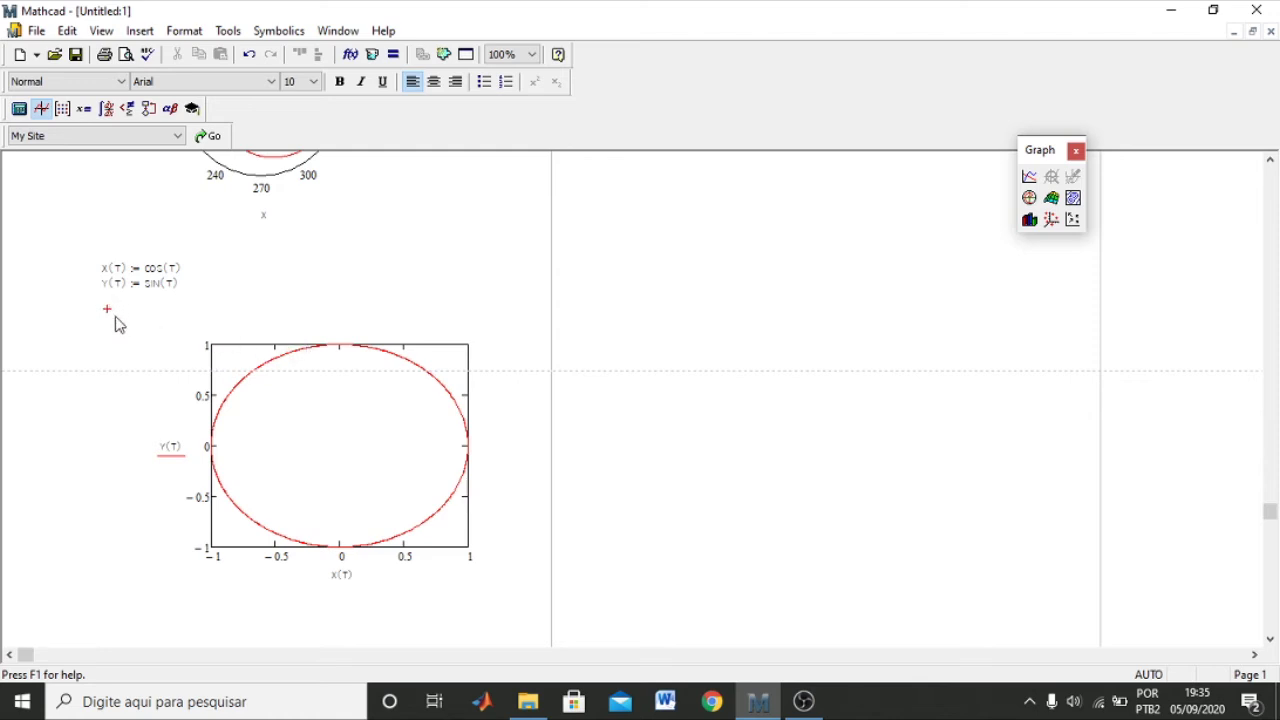
text(t := )
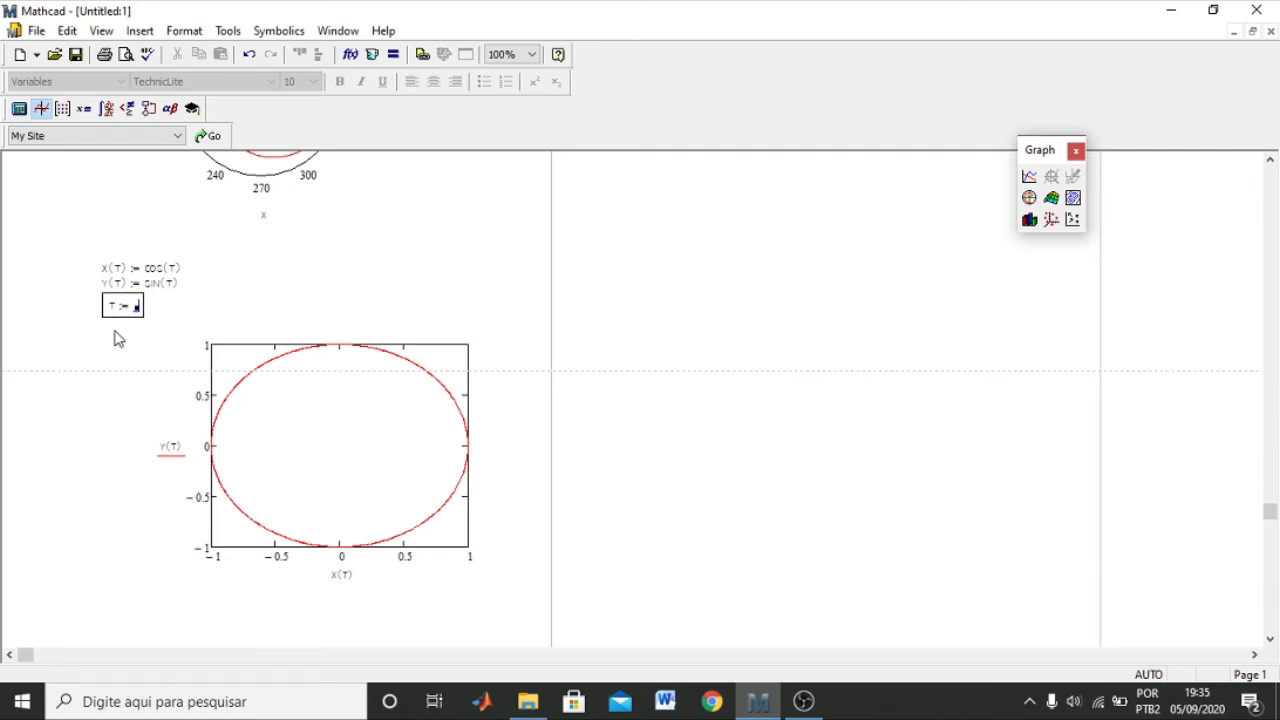
text(0)
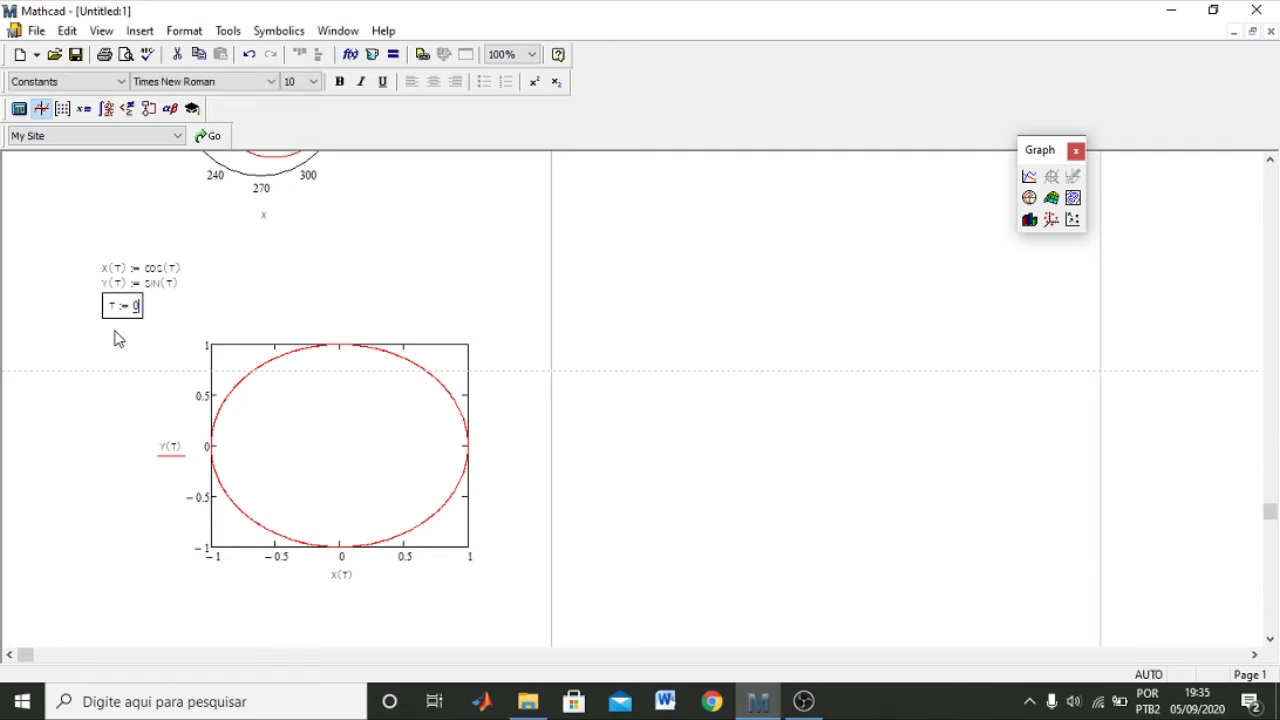
text(,)
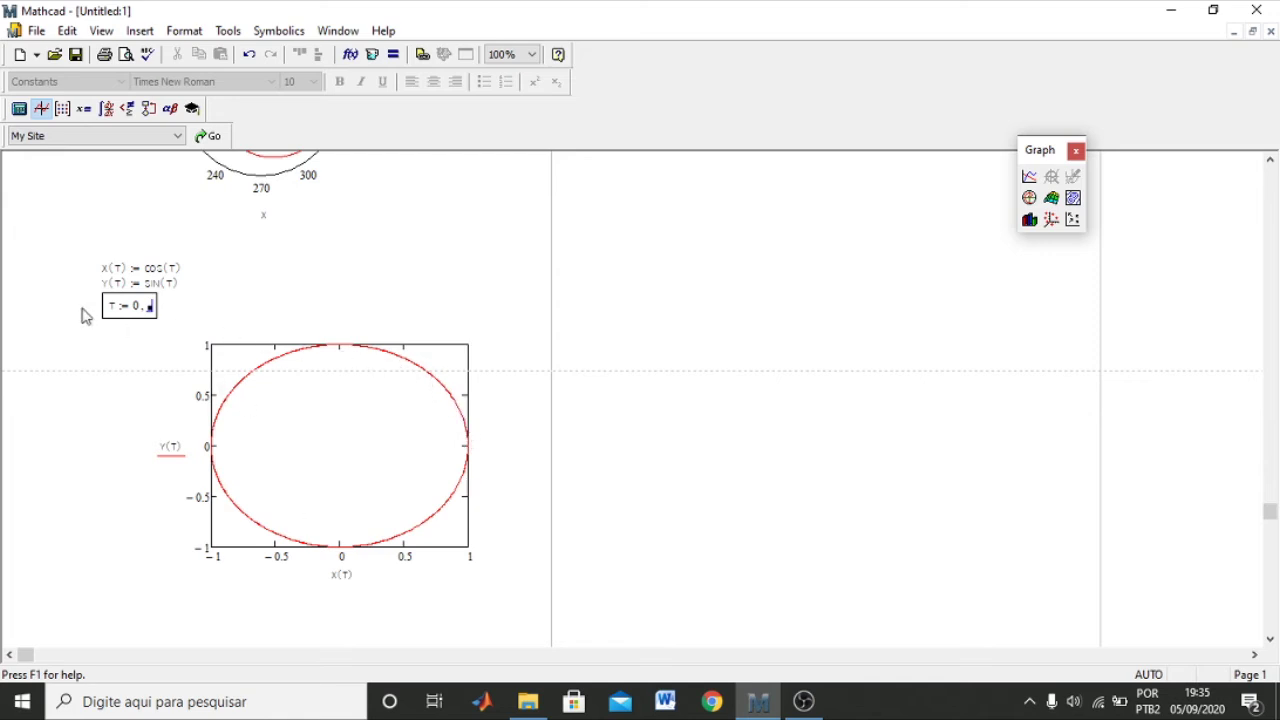
text(0.0)
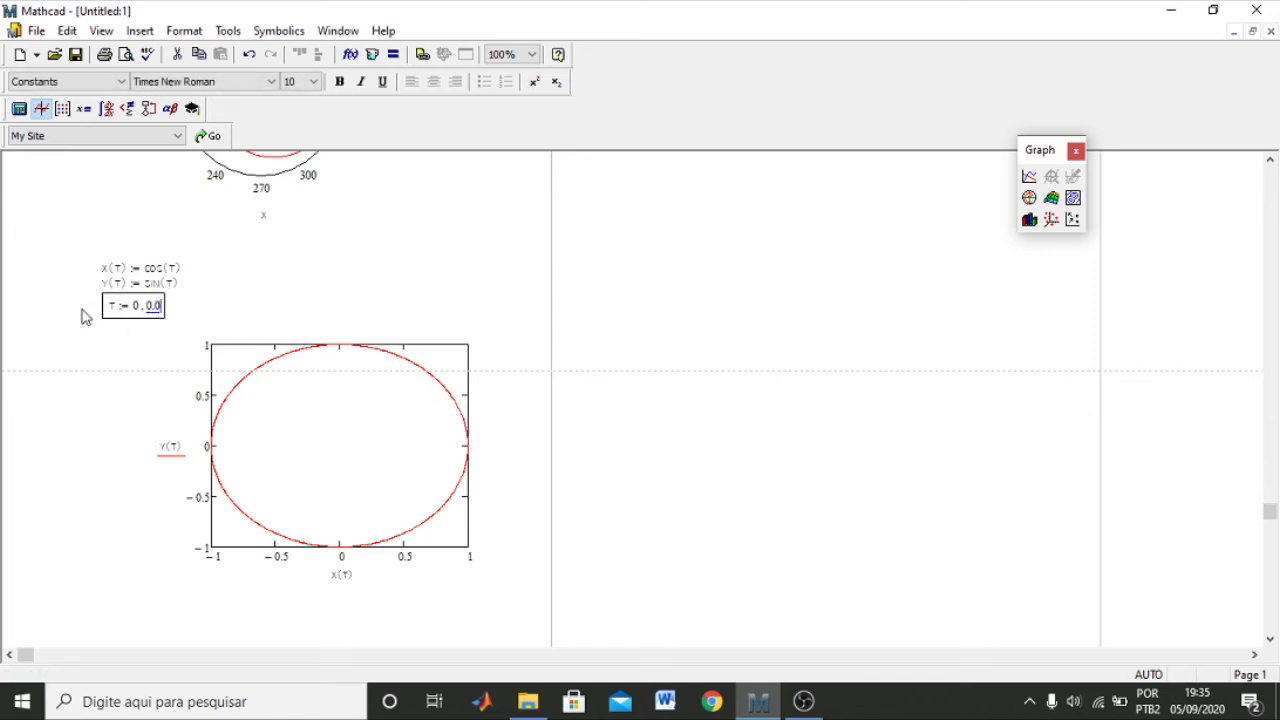
text(01)
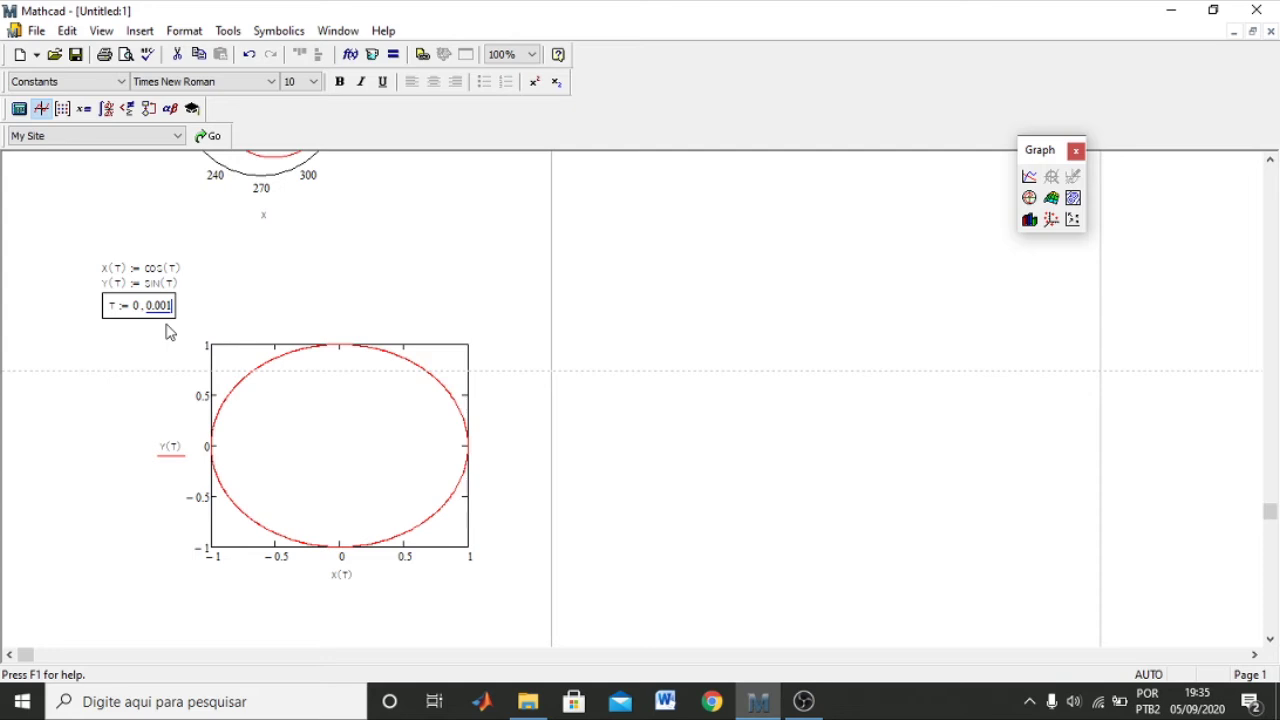
text(;)
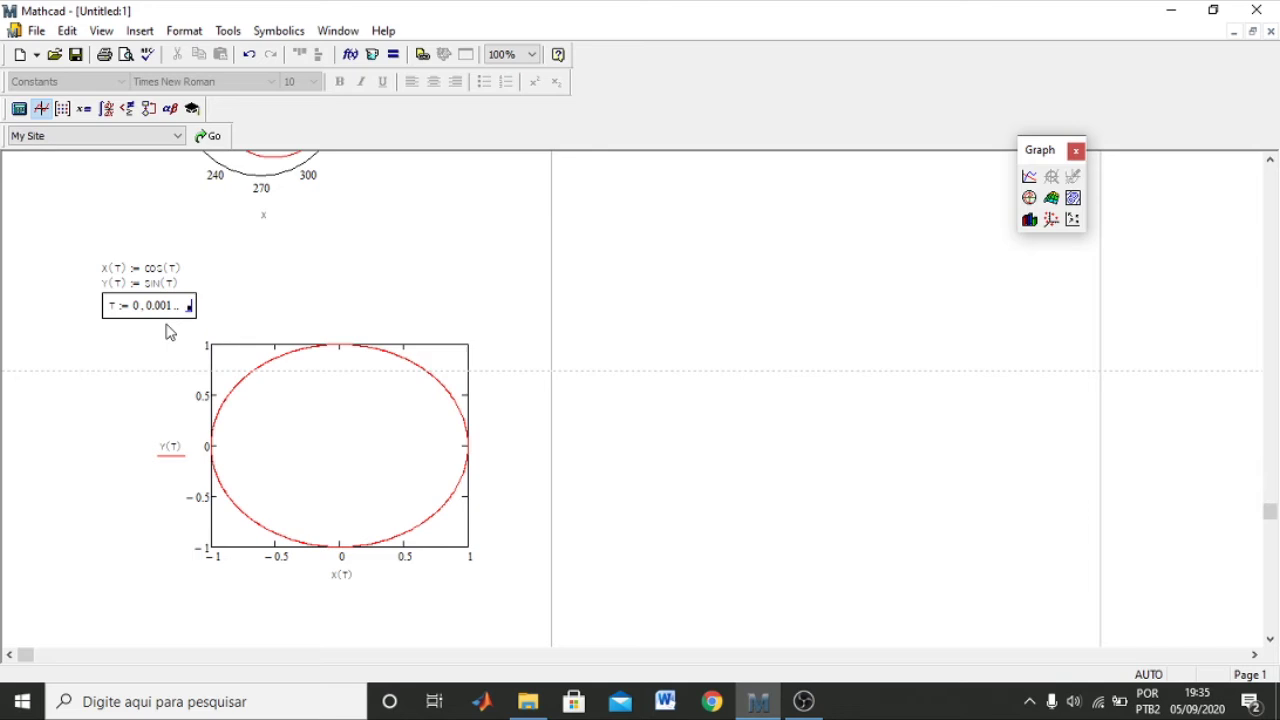
text(3.14)
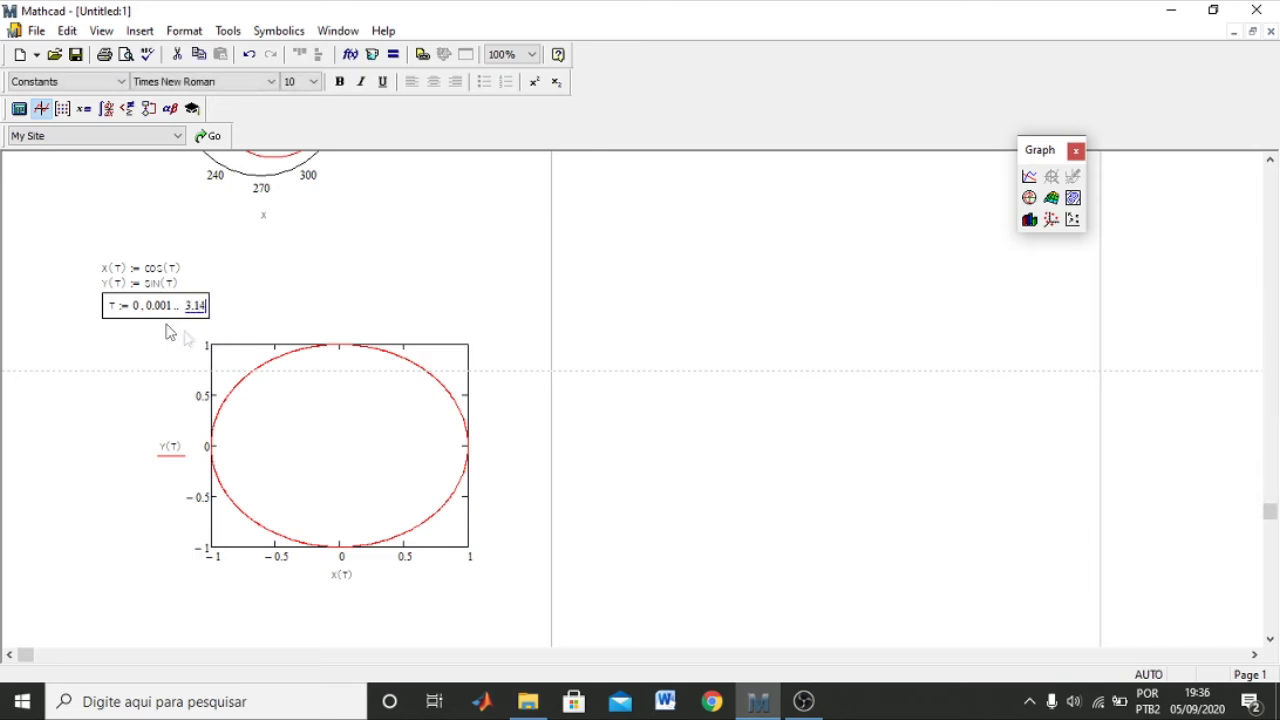
click(399, 287)
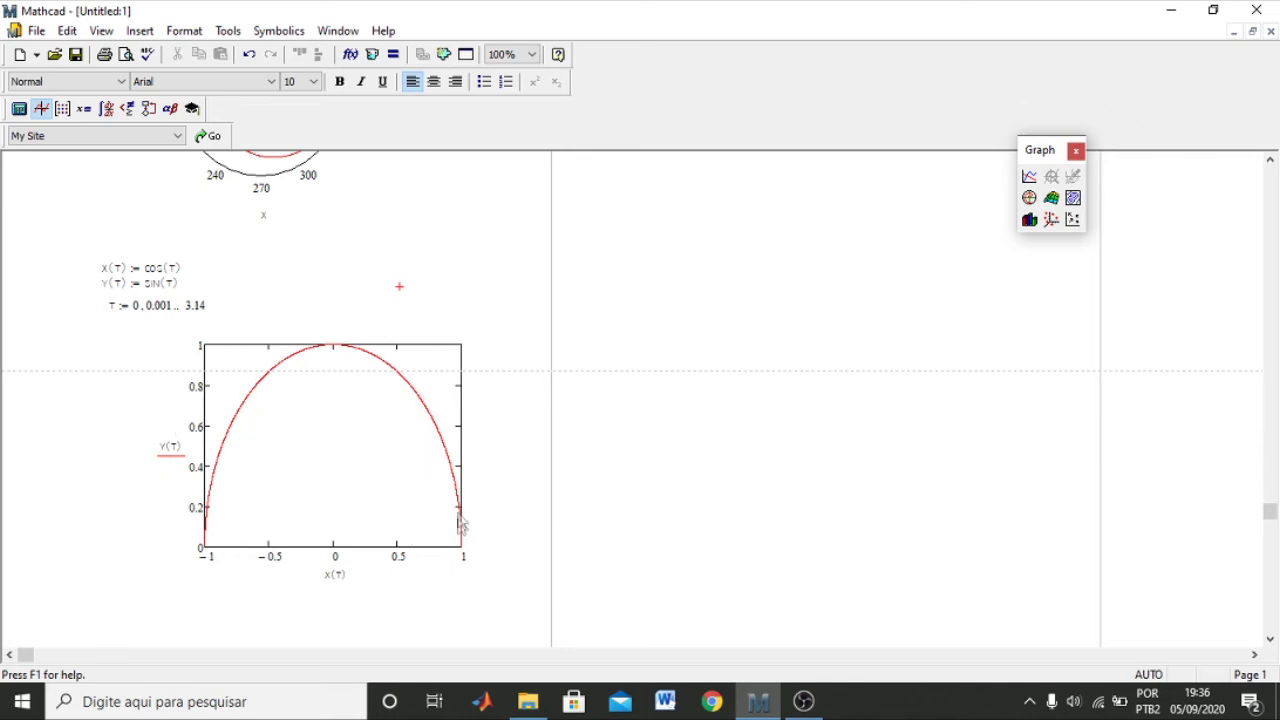
Step: Resize the parametric plot, first enlarging it and finally shrinking it to slightly below its original size
click(475, 578)
drag(491, 591, 660, 645)
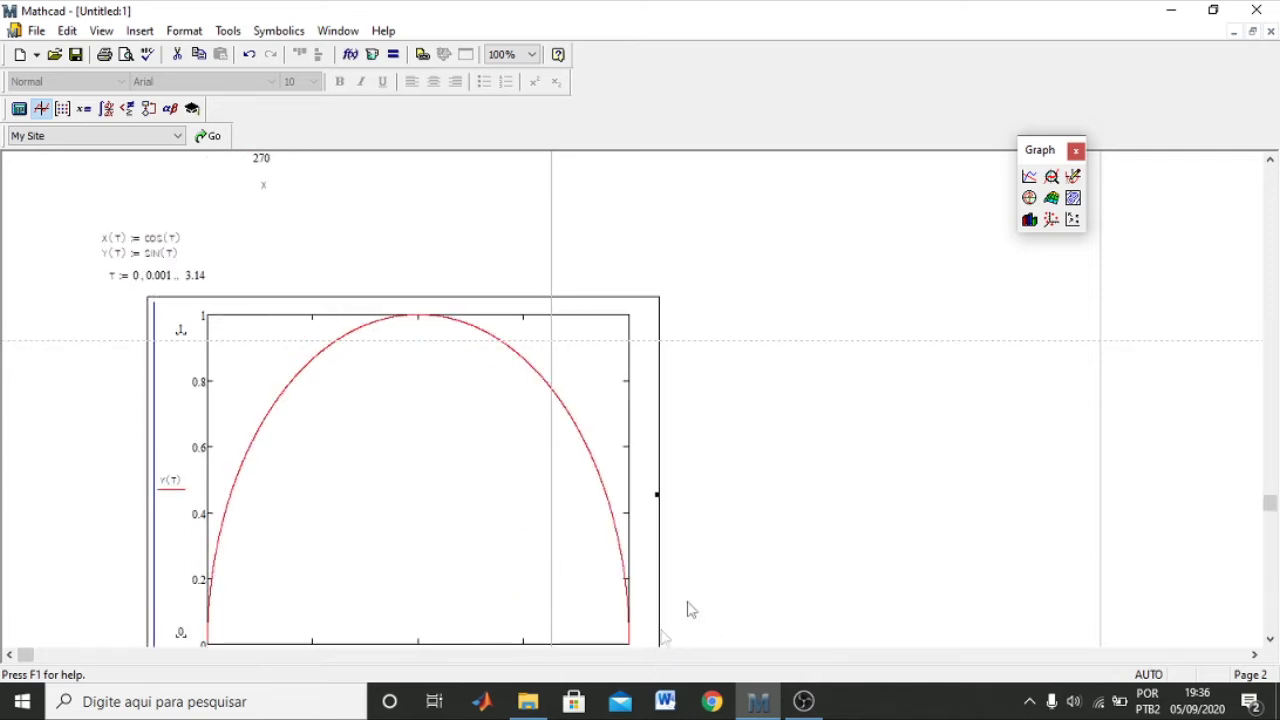
drag(660, 620, 463, 465)
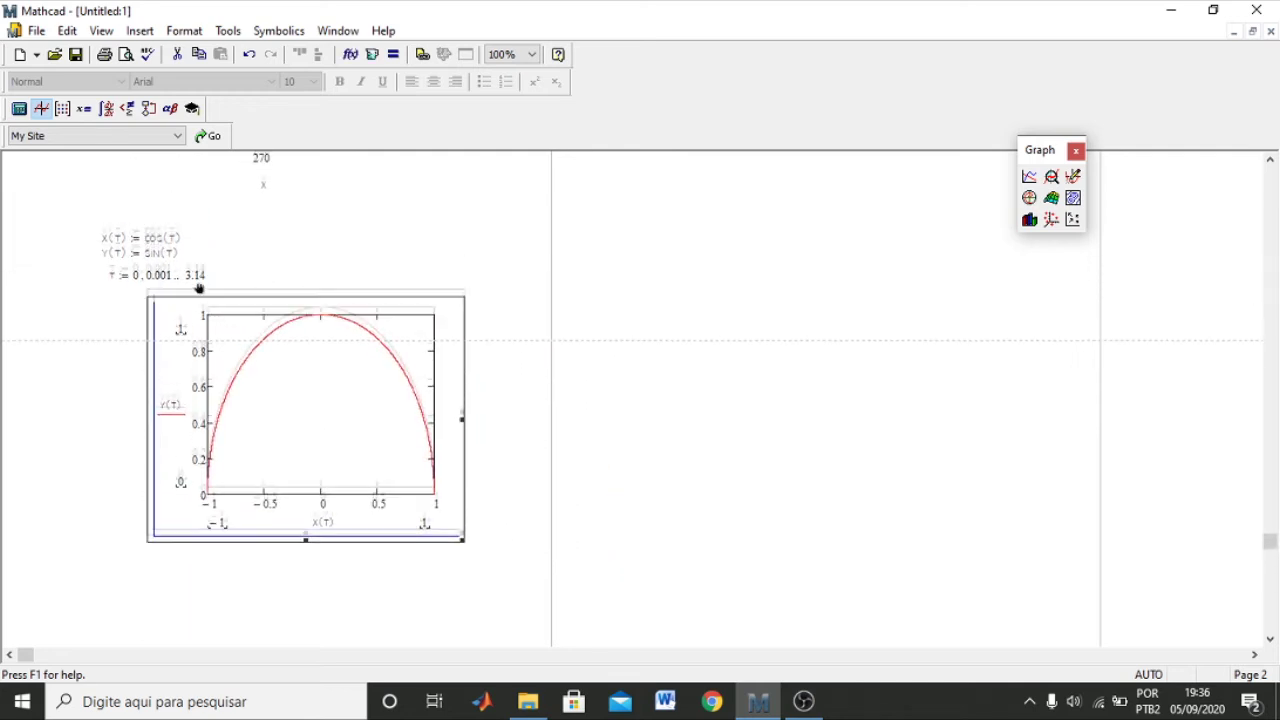
Step: Set the upper limit of the range variable t to 1.57 and update the parametric plot
click(203, 291)
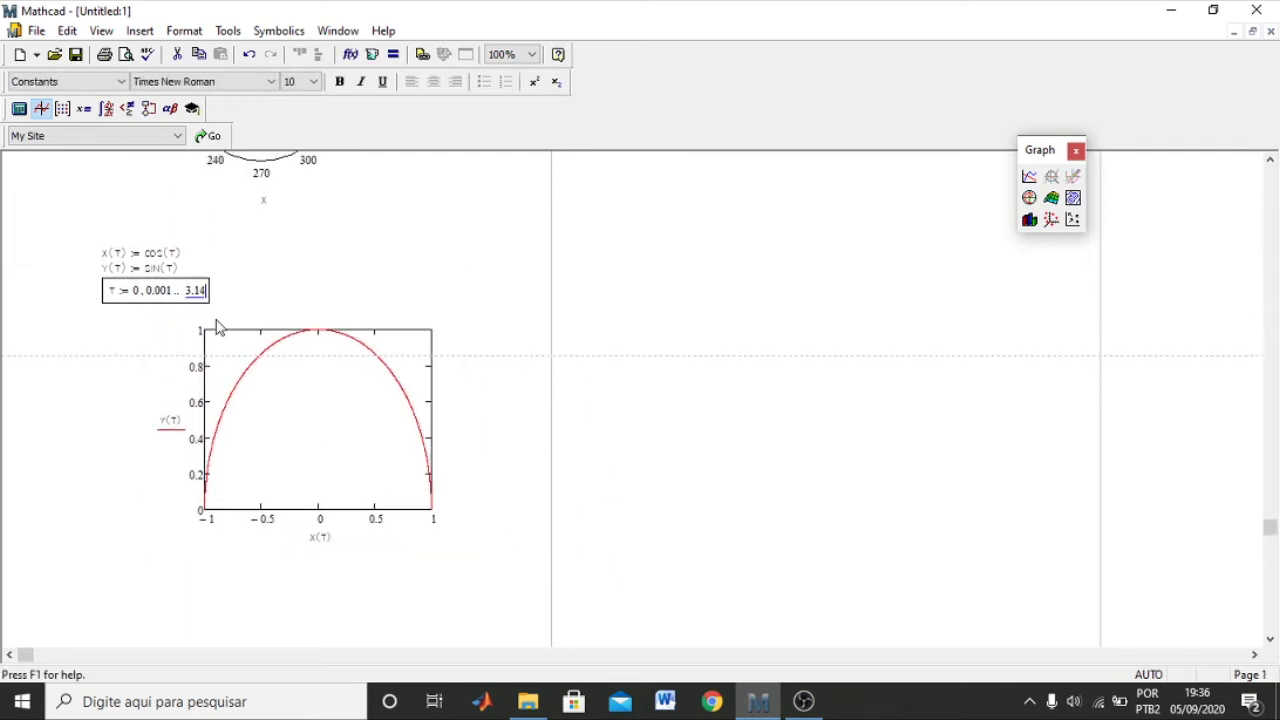
key(BackSpace)
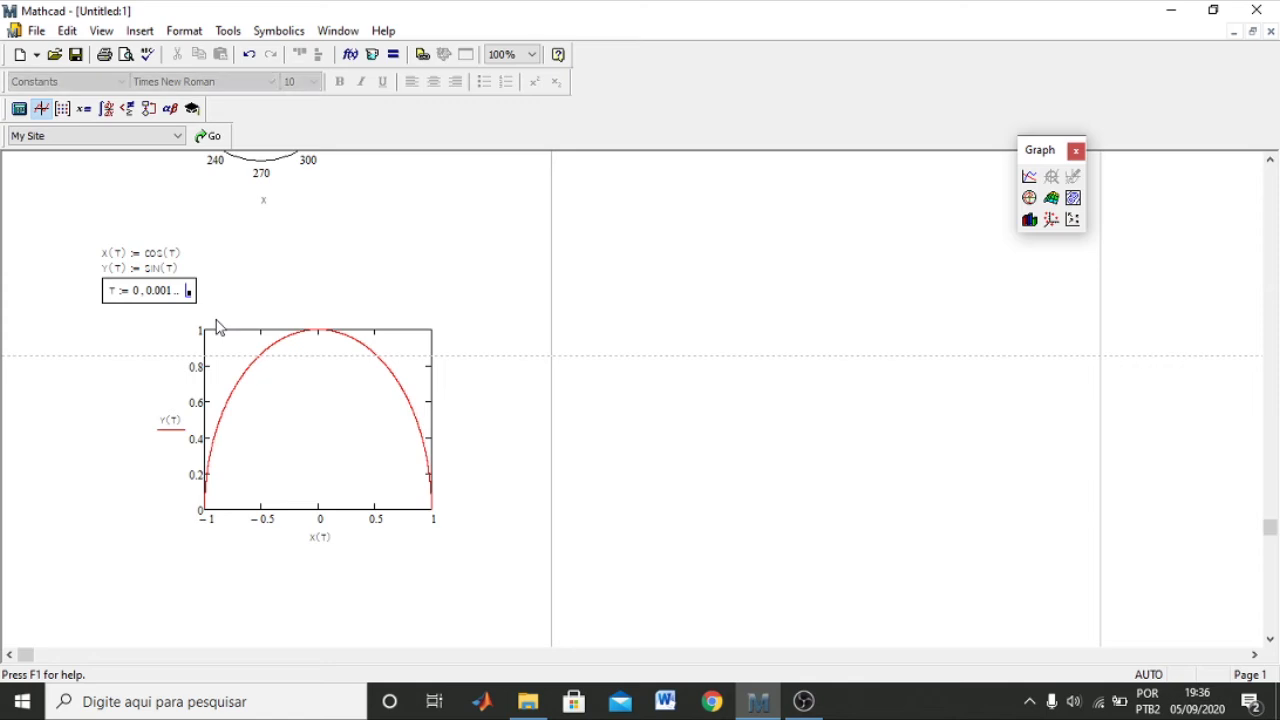
text(1.5)
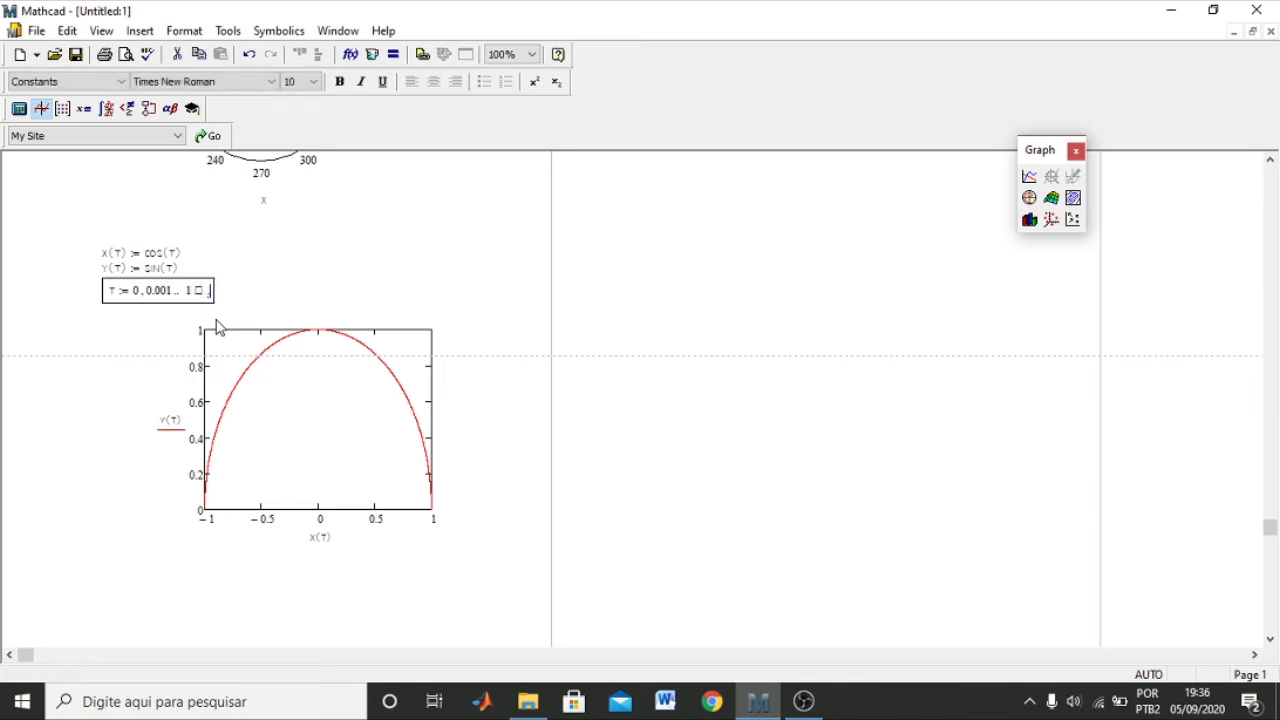
text(7)
key(BackSpace)
key(BackSpace)
key(BackSpace)
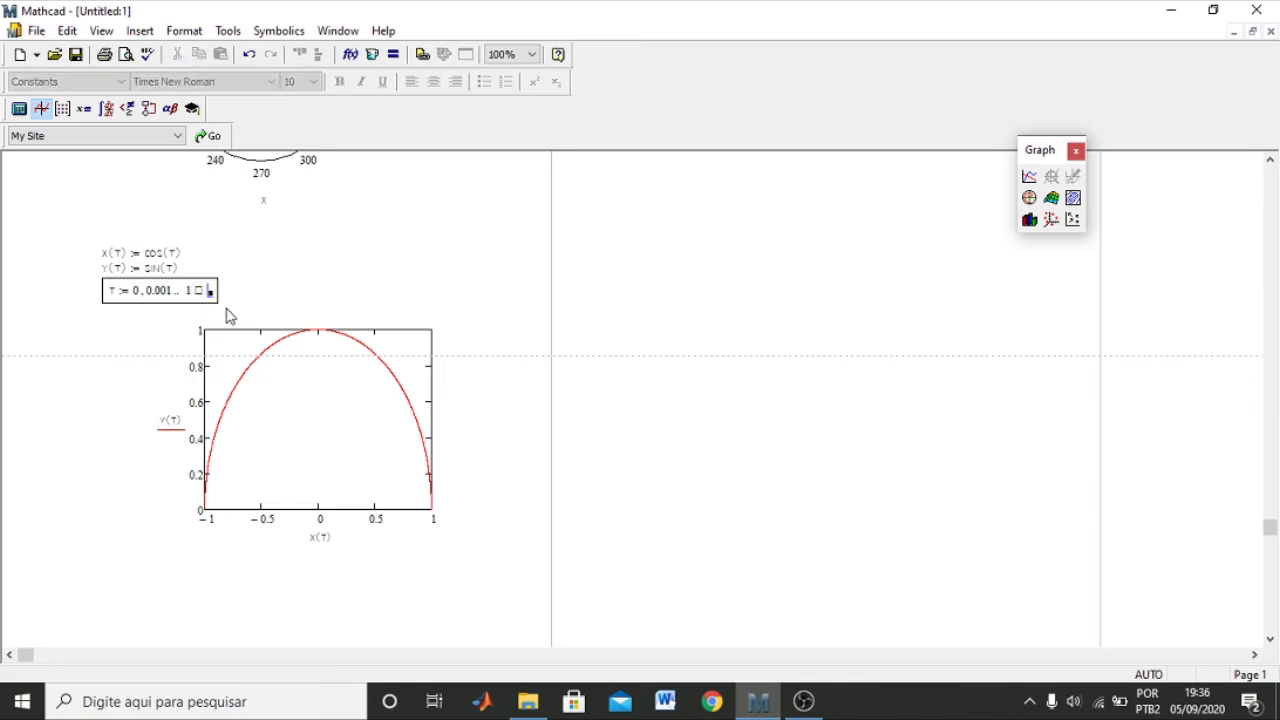
text(.57)
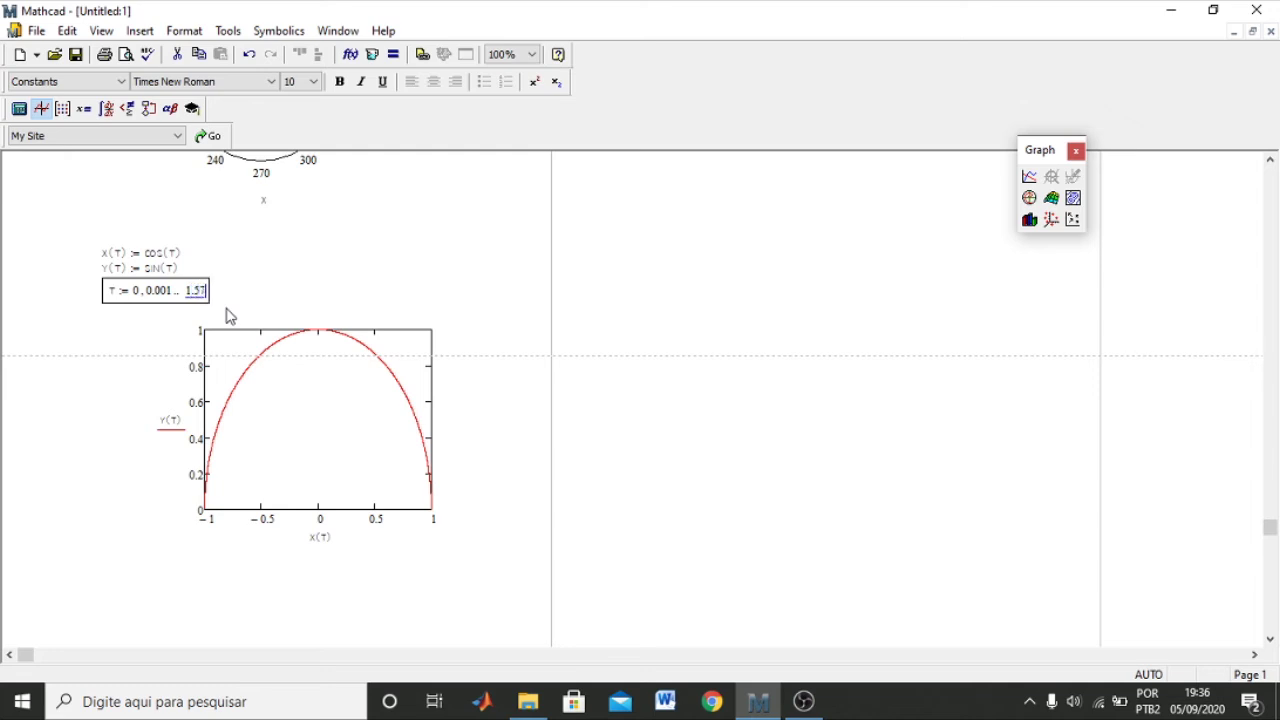
click(339, 256)
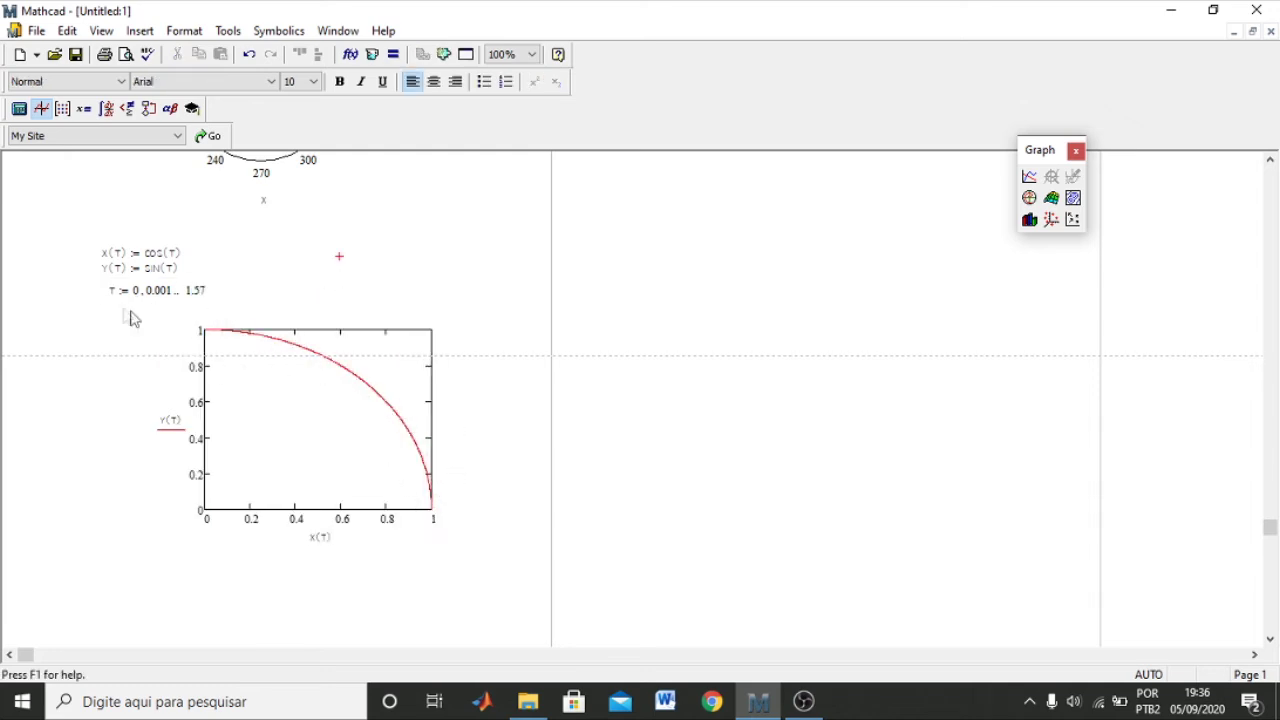
Step: Multiply the cosine in the x(t) definition by an exponential factor, giving x(t) := e^(-0.3·t)·cos(t)
click(148, 255)
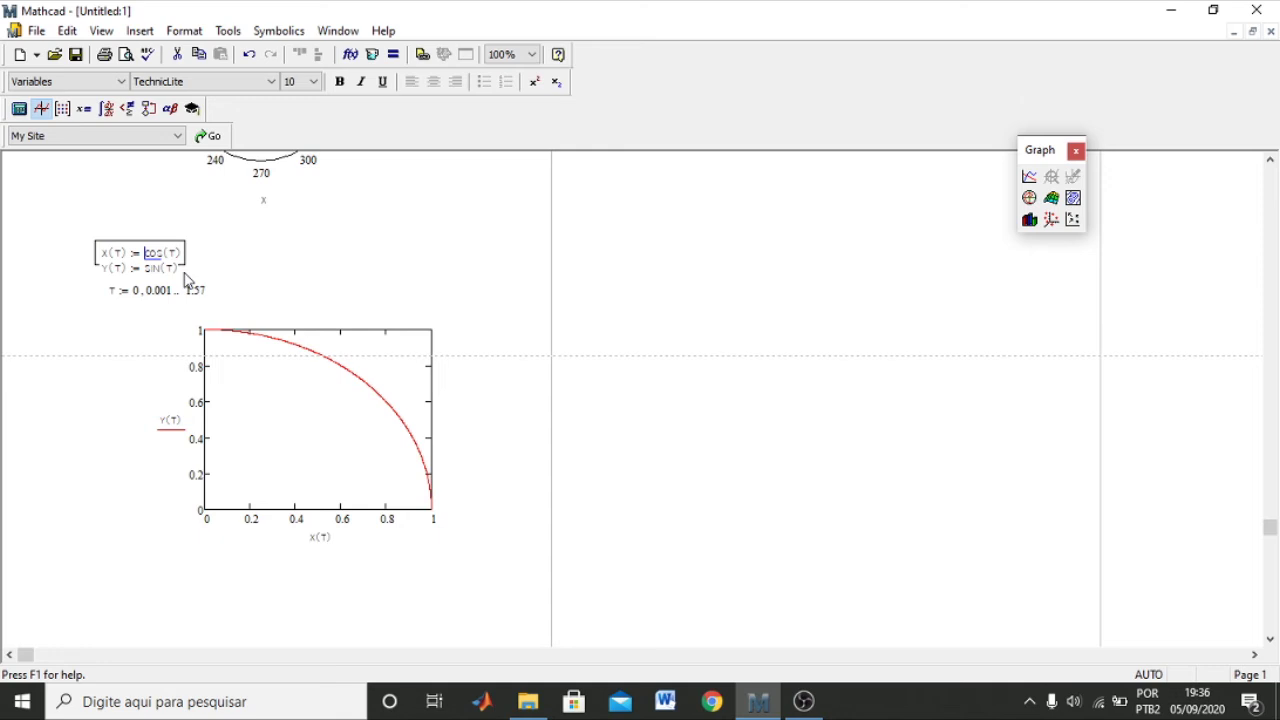
text(*)
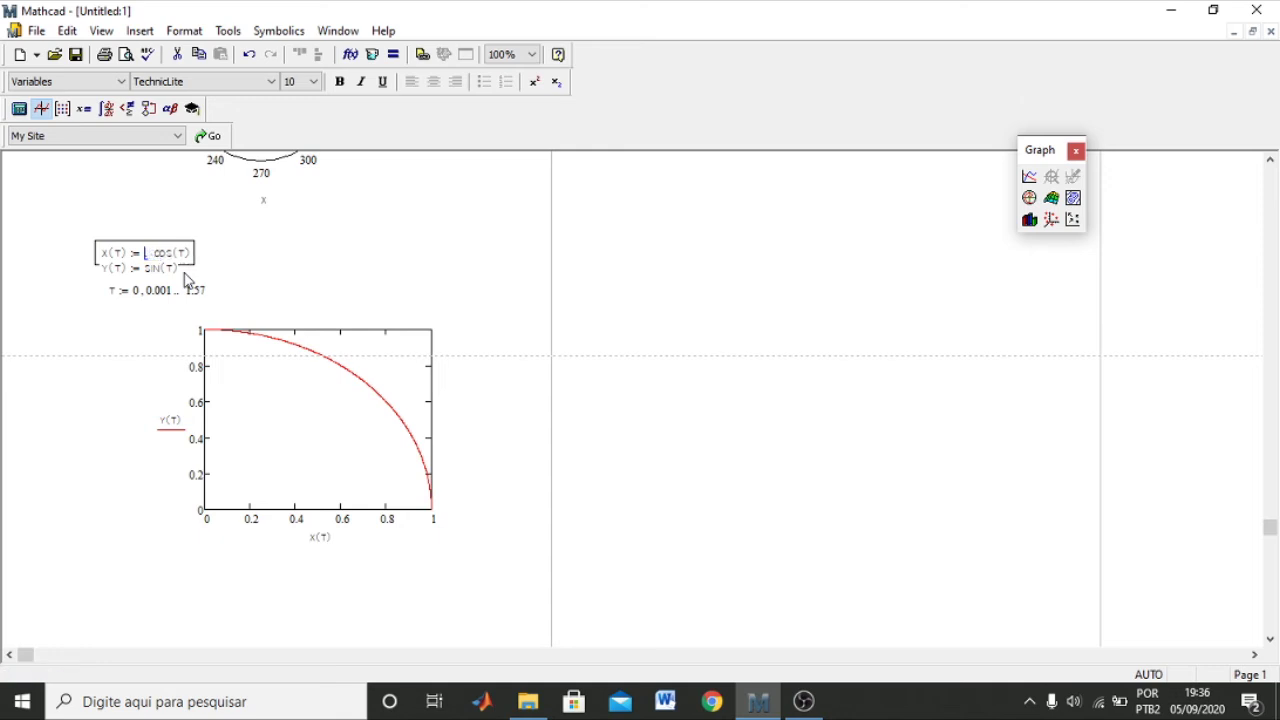
text(8)
text(^0)
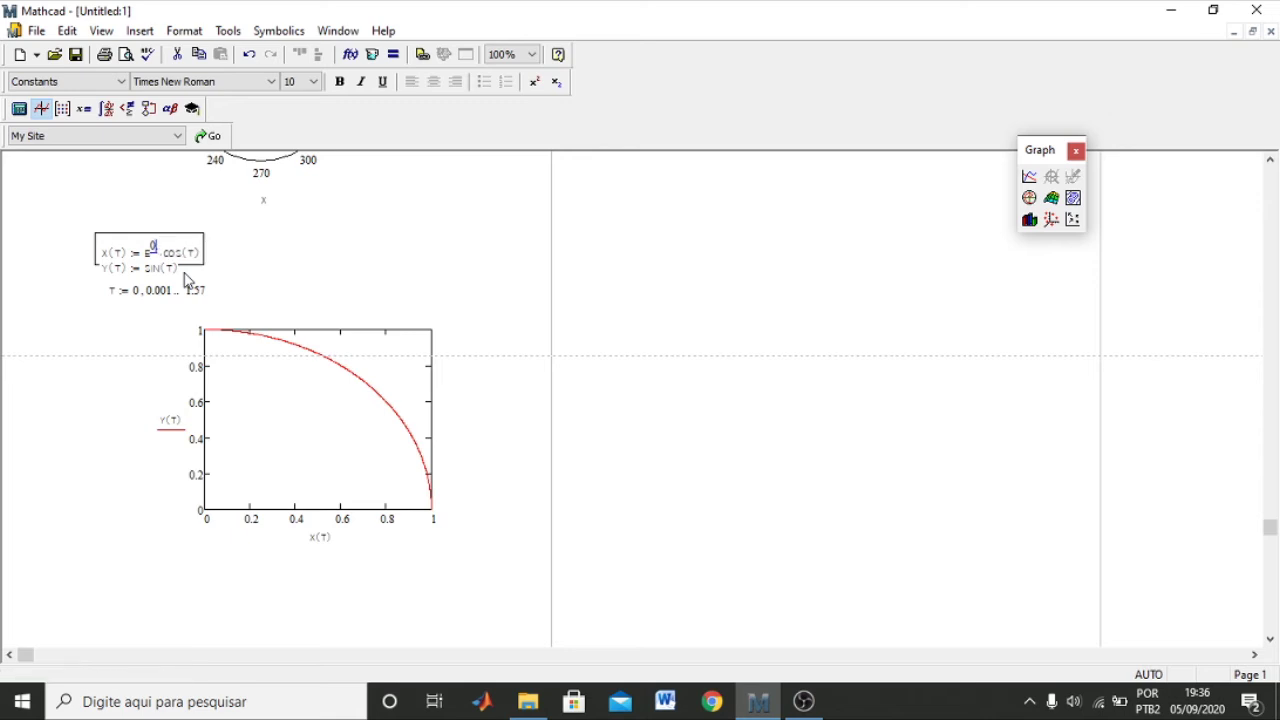
text(.3)
text(*t)
key(ctrl+g)
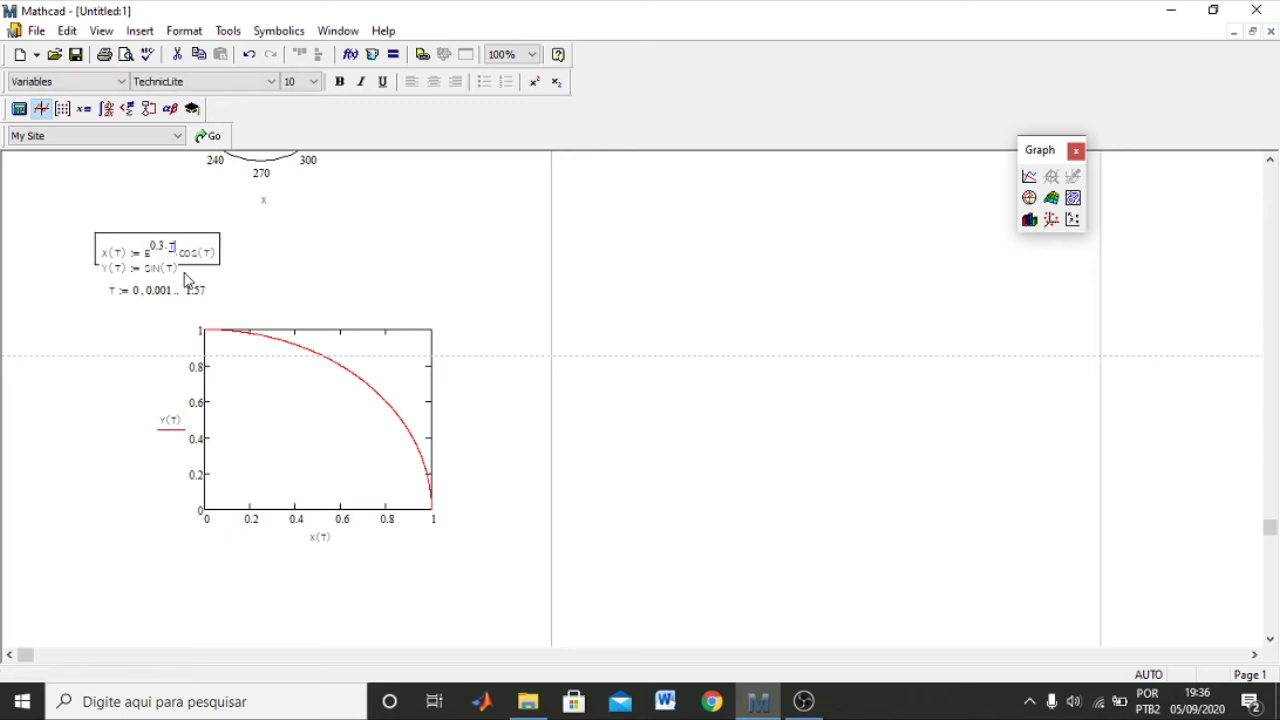
key(Left)
text(-)
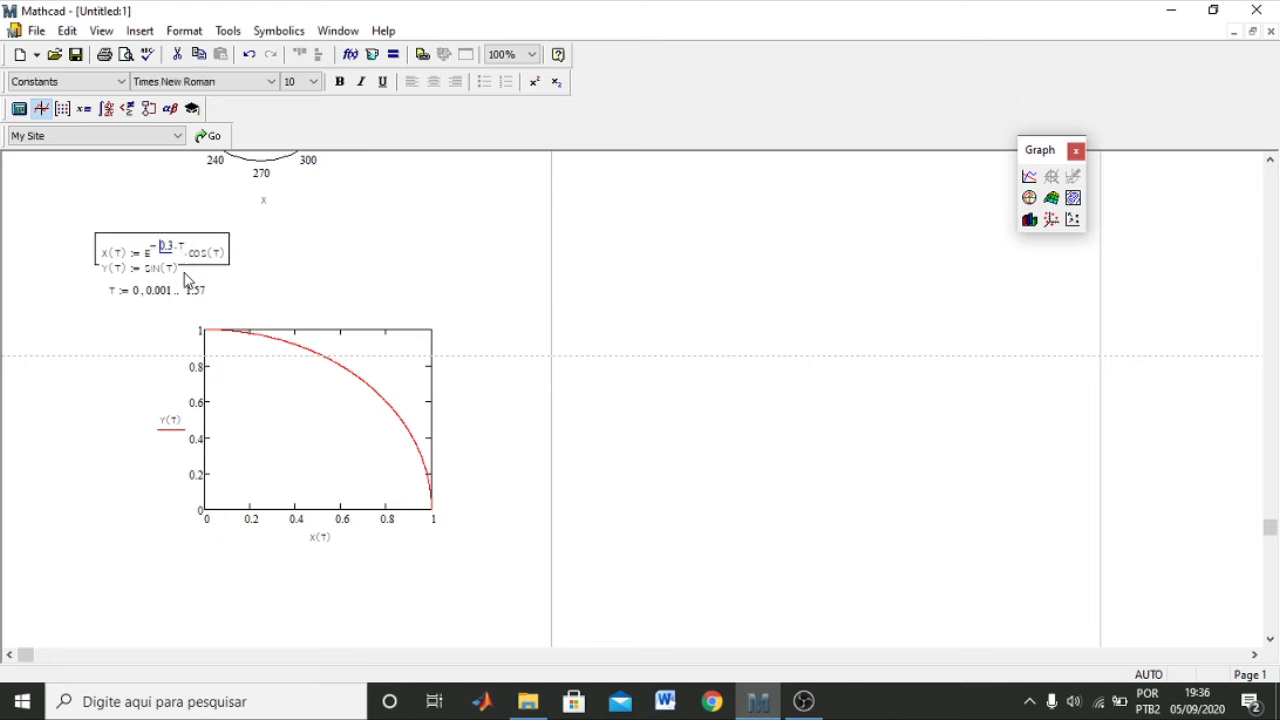
Step: Multiply the sine in the y(t) definition by e^(-0.3·t) and recalculate the plot
double_click(150, 269)
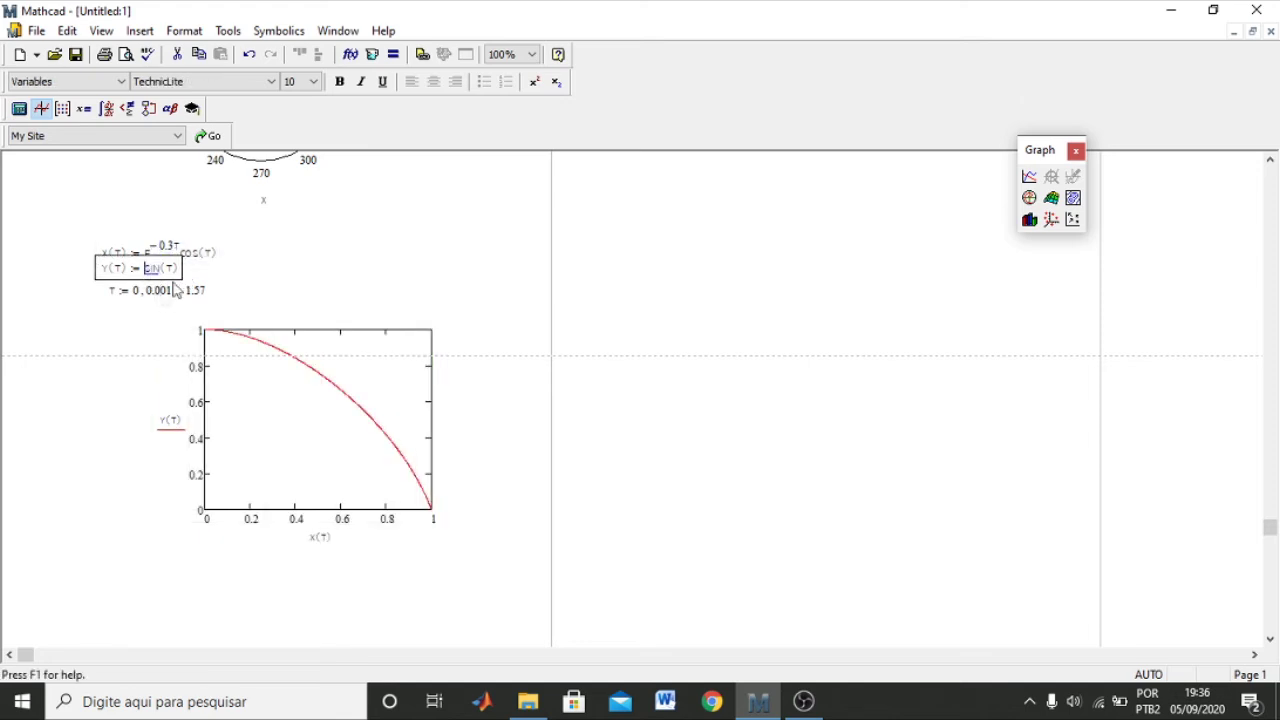
click(201, 268)
click(146, 272)
text(*)
text(e·)
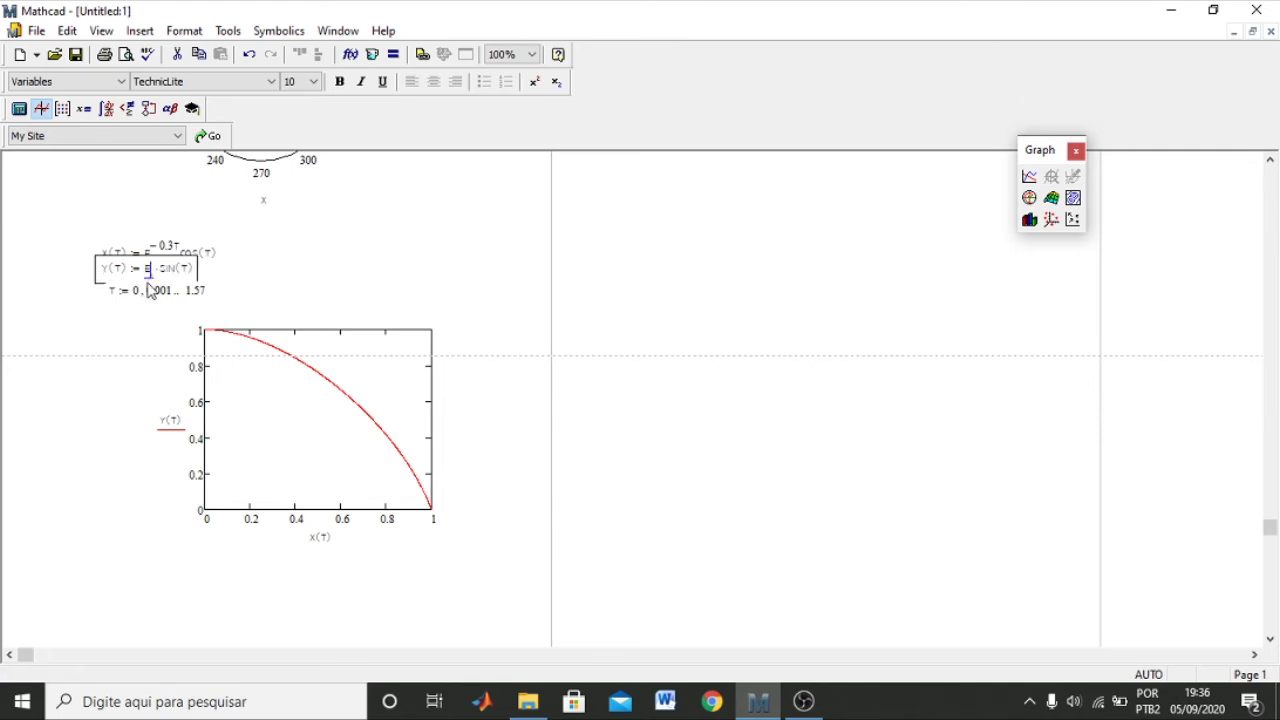
text(^-0)
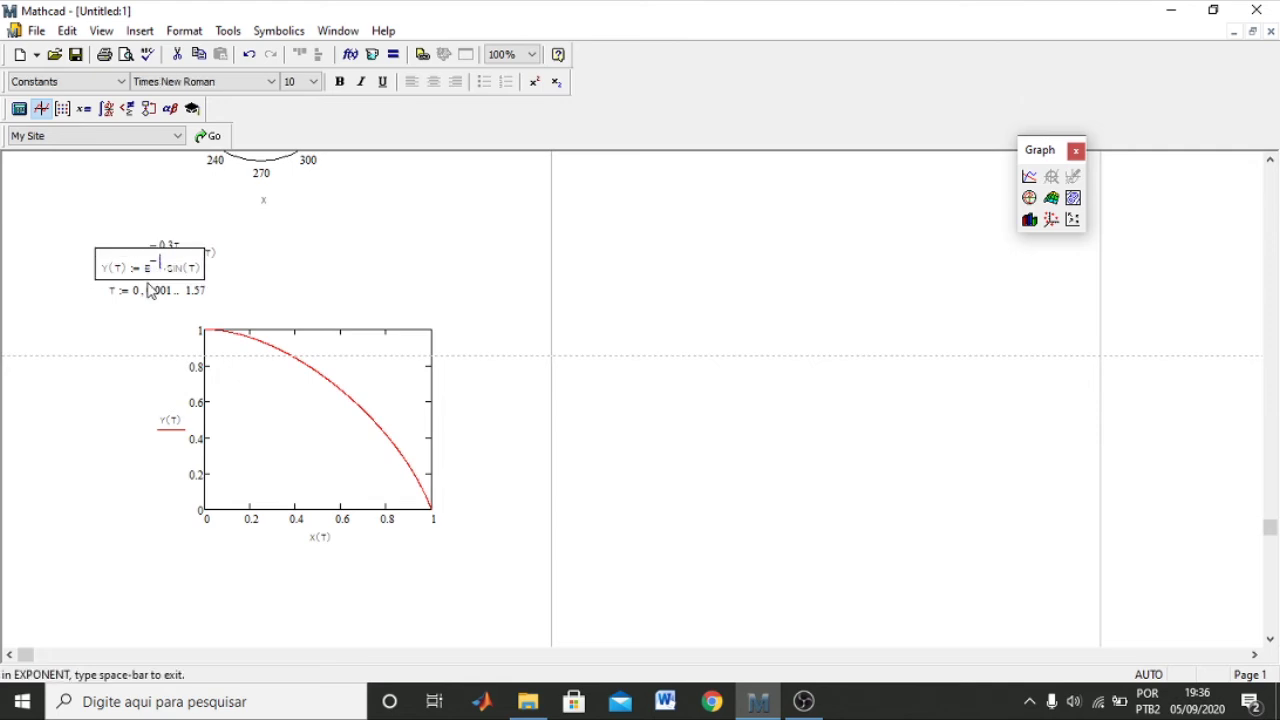
text(.3*t)
key(ctrl+g)
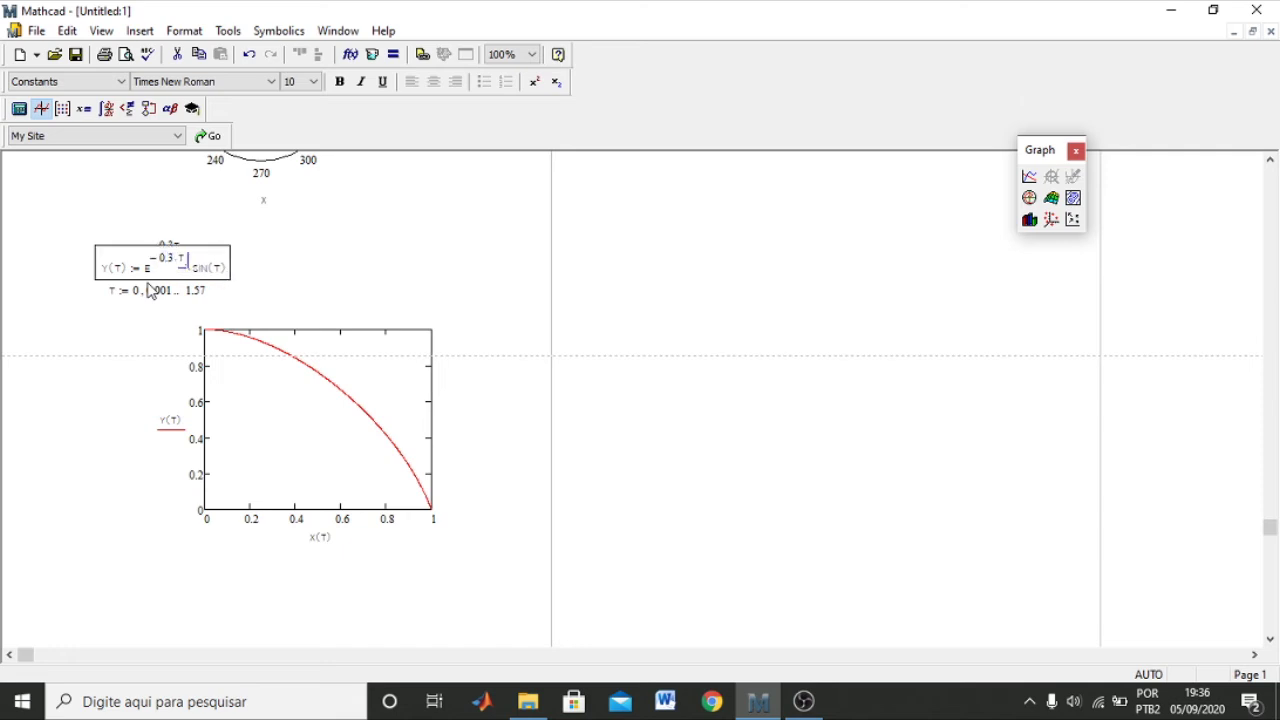
click(302, 274)
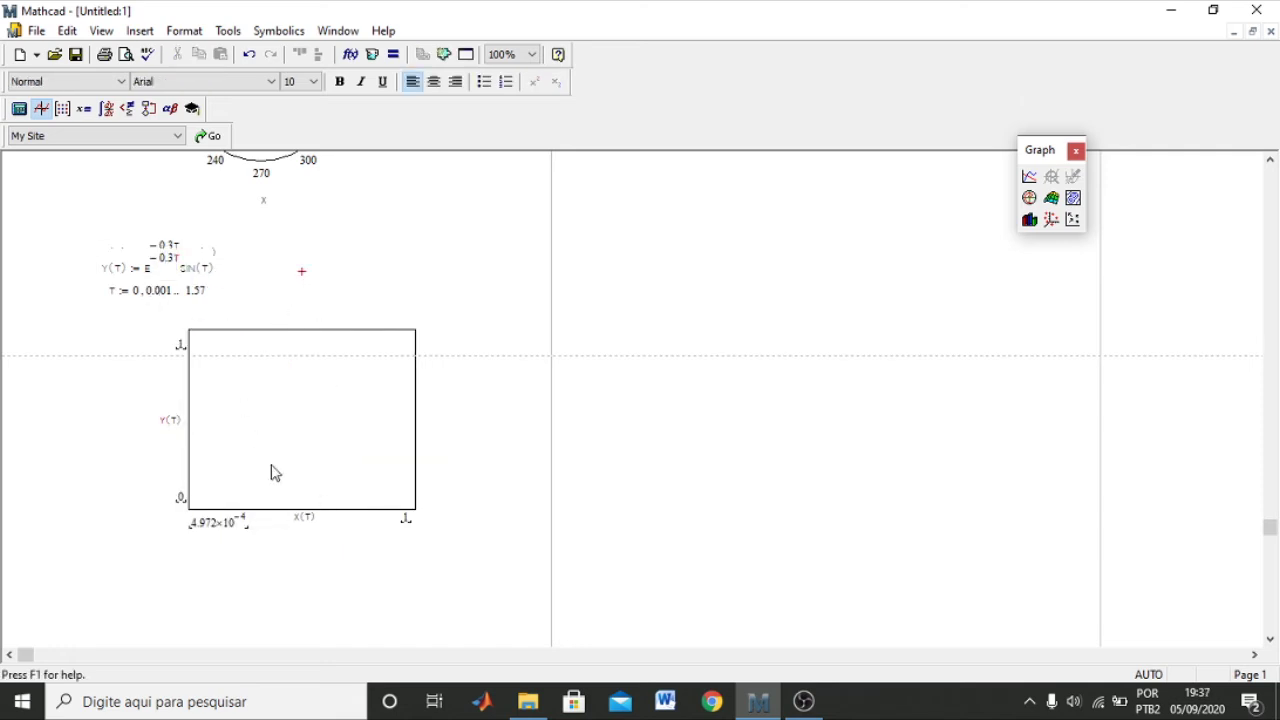
Step: Correct the undefined variable in the exponent of y(t) to t and update the plot
click(183, 268)
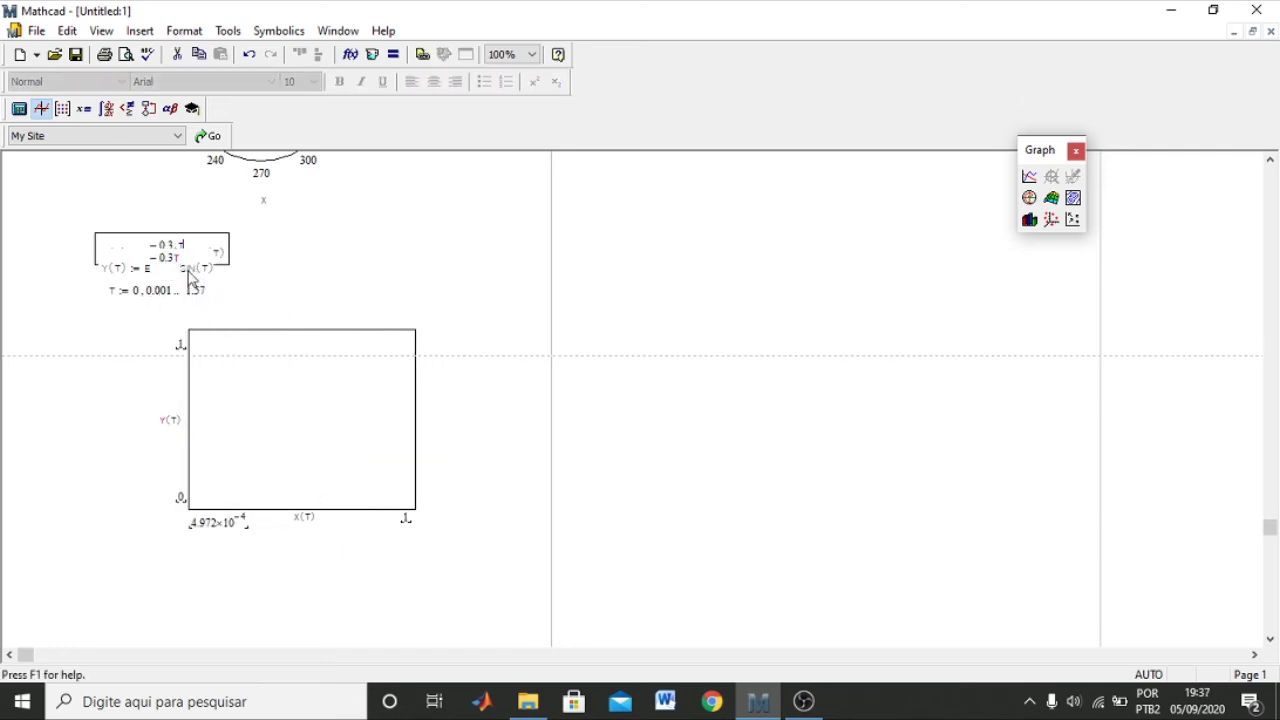
click(190, 278)
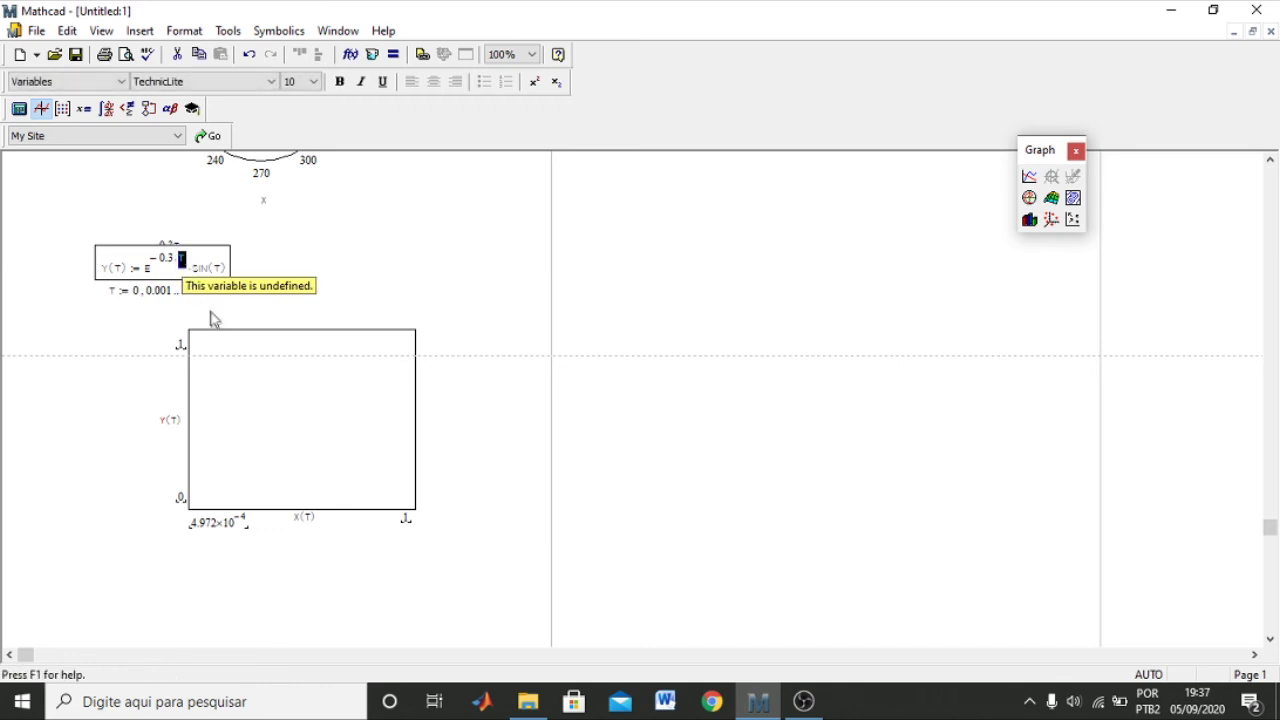
click(301, 256)
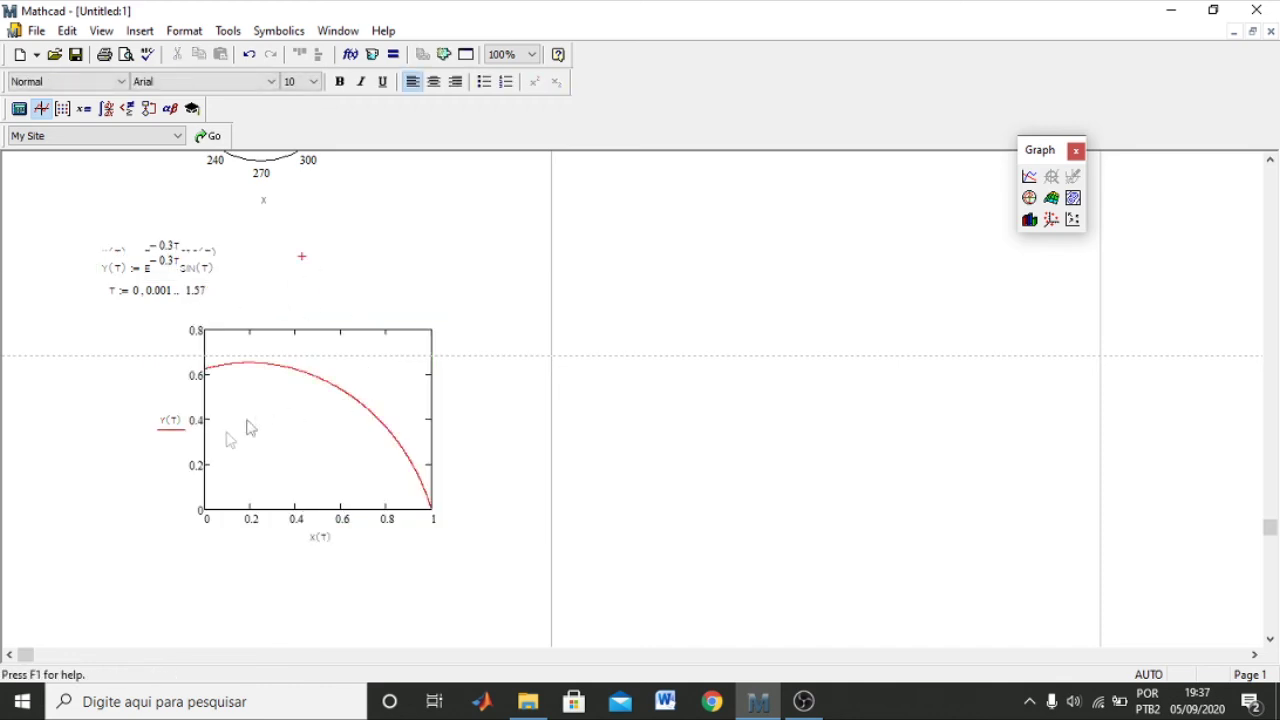
Step: Extend the range of t to an upper limit of 10 and redraw the curve
click(197, 297)
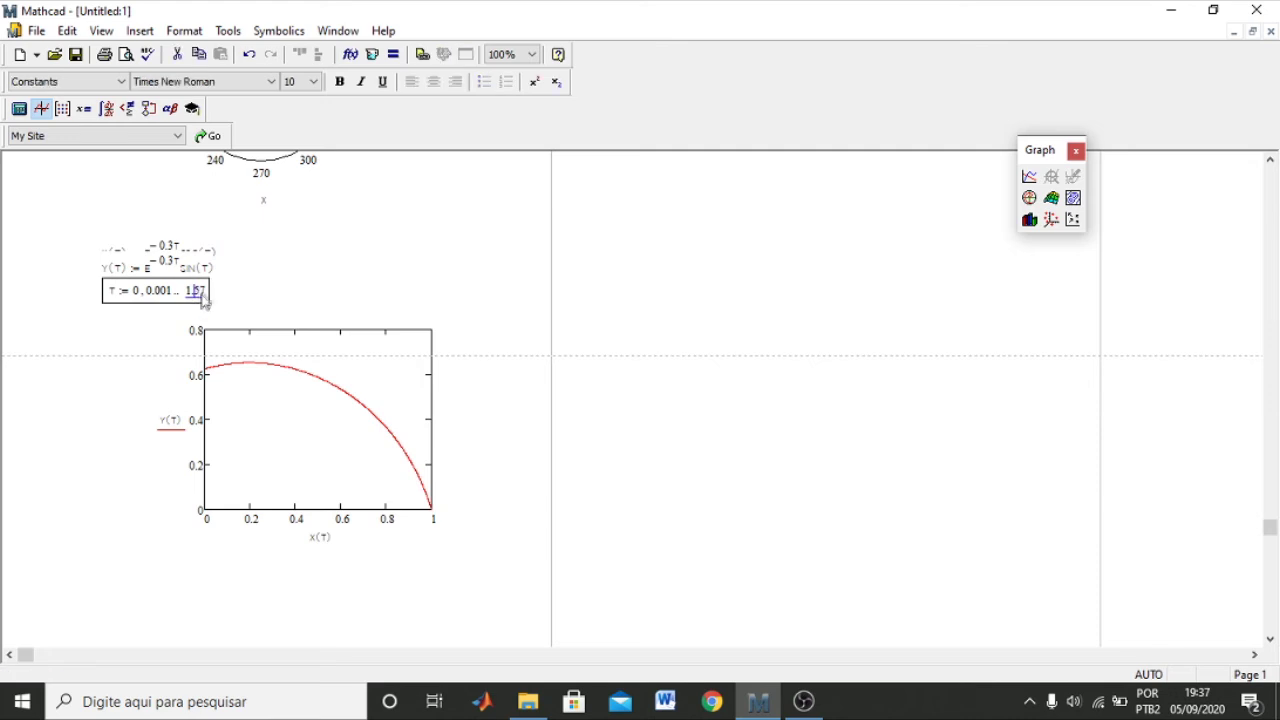
drag(203, 297, 221, 310)
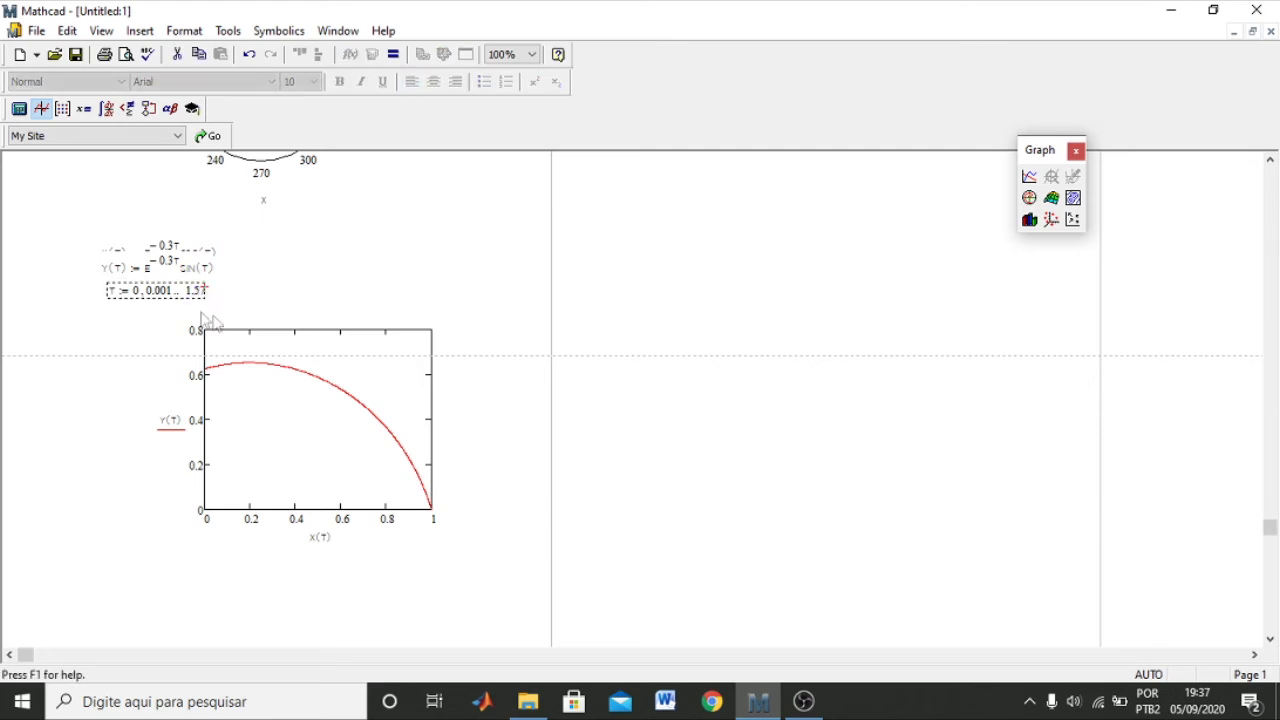
click(197, 292)
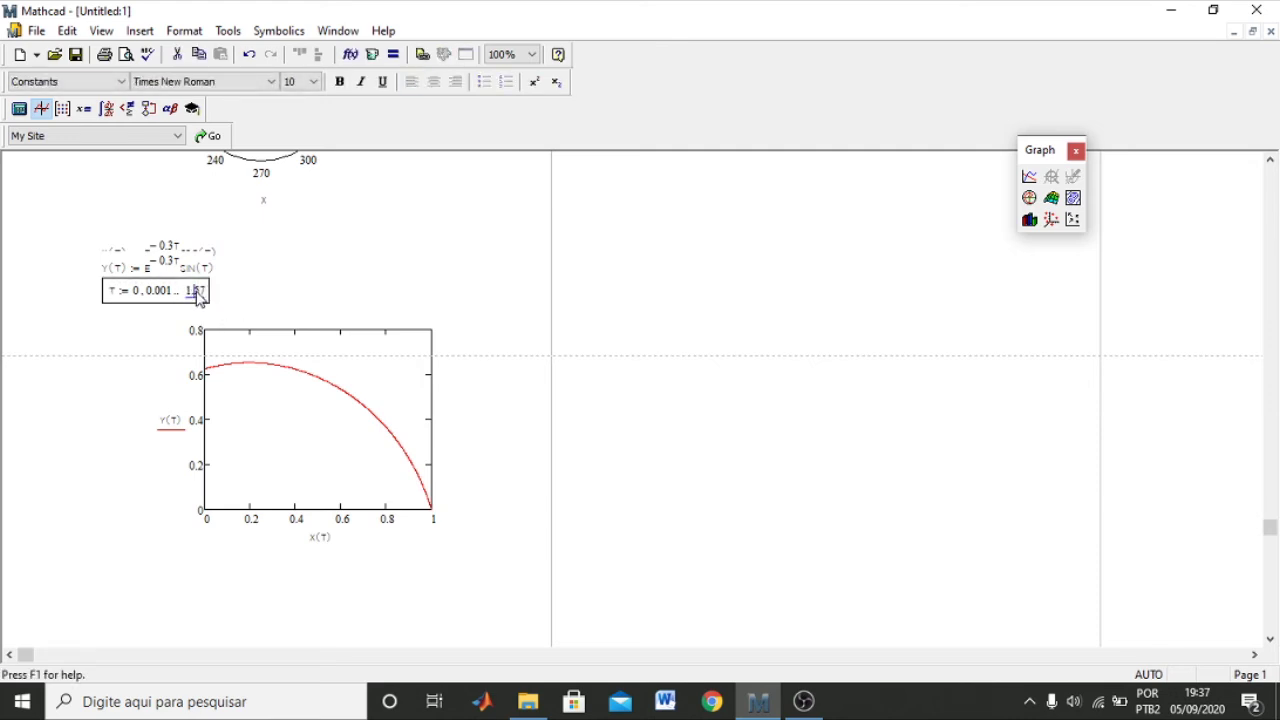
key(BackSpace)
key(BackSpace)
key(BackSpace)
text(10)
click(362, 280)
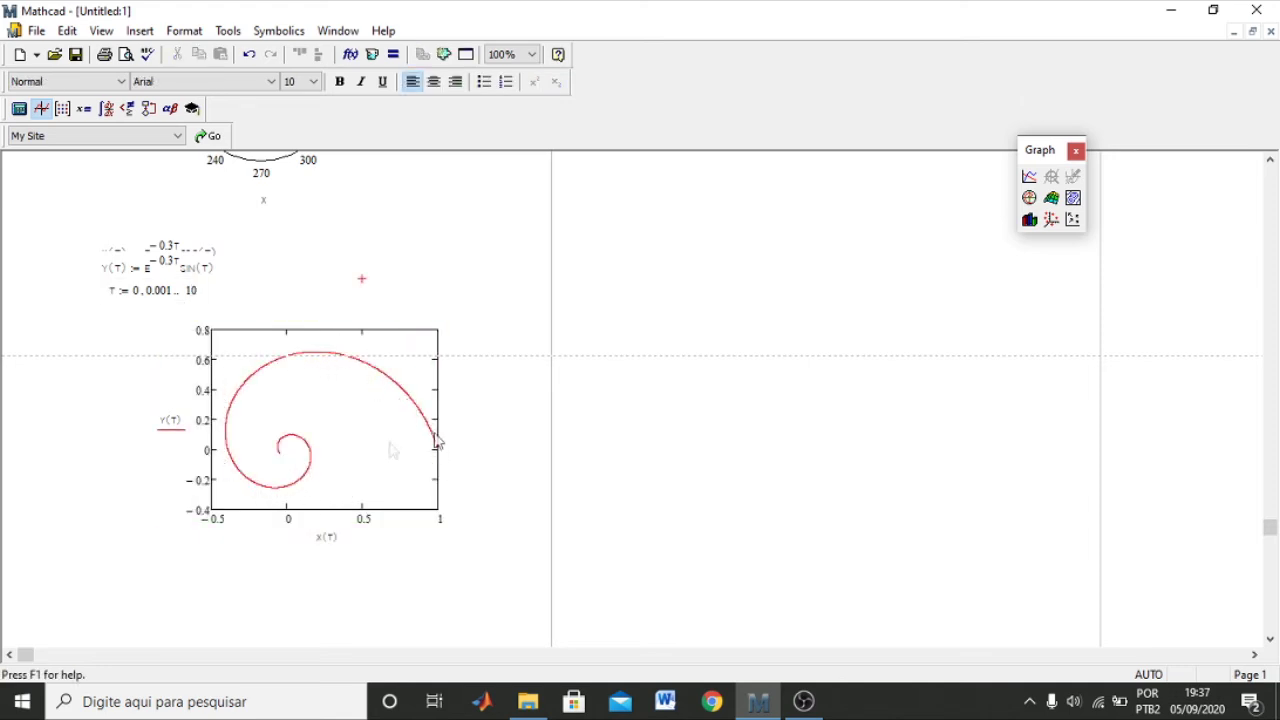
Step: Move the x(t) definition up so that it no longer overlaps the y(t) definition
click(154, 268)
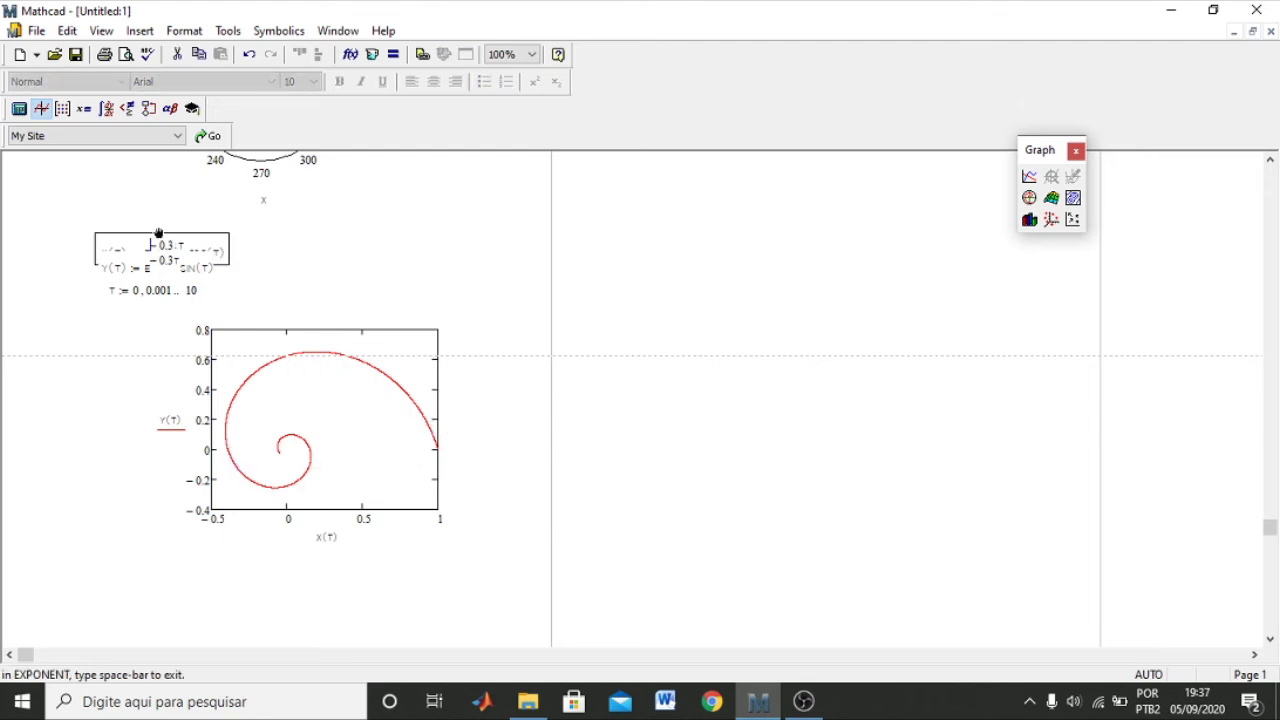
click(166, 221)
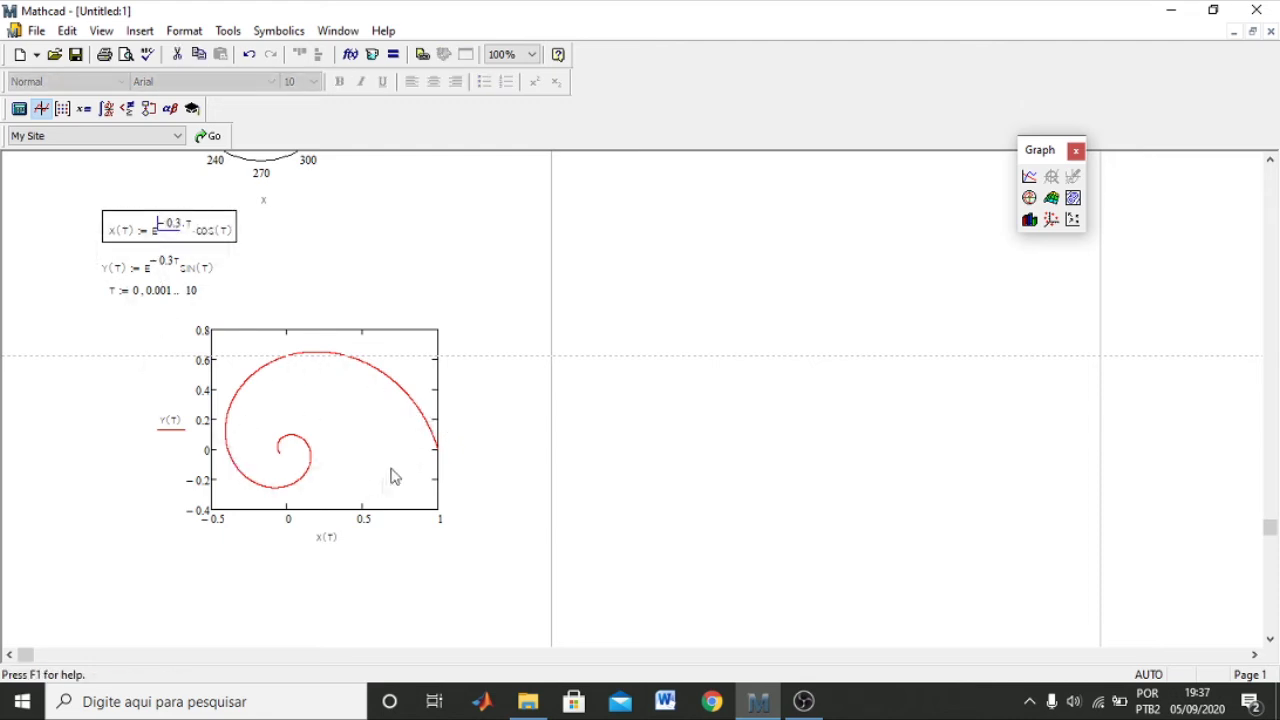
scroll(282, 335, up, 3)
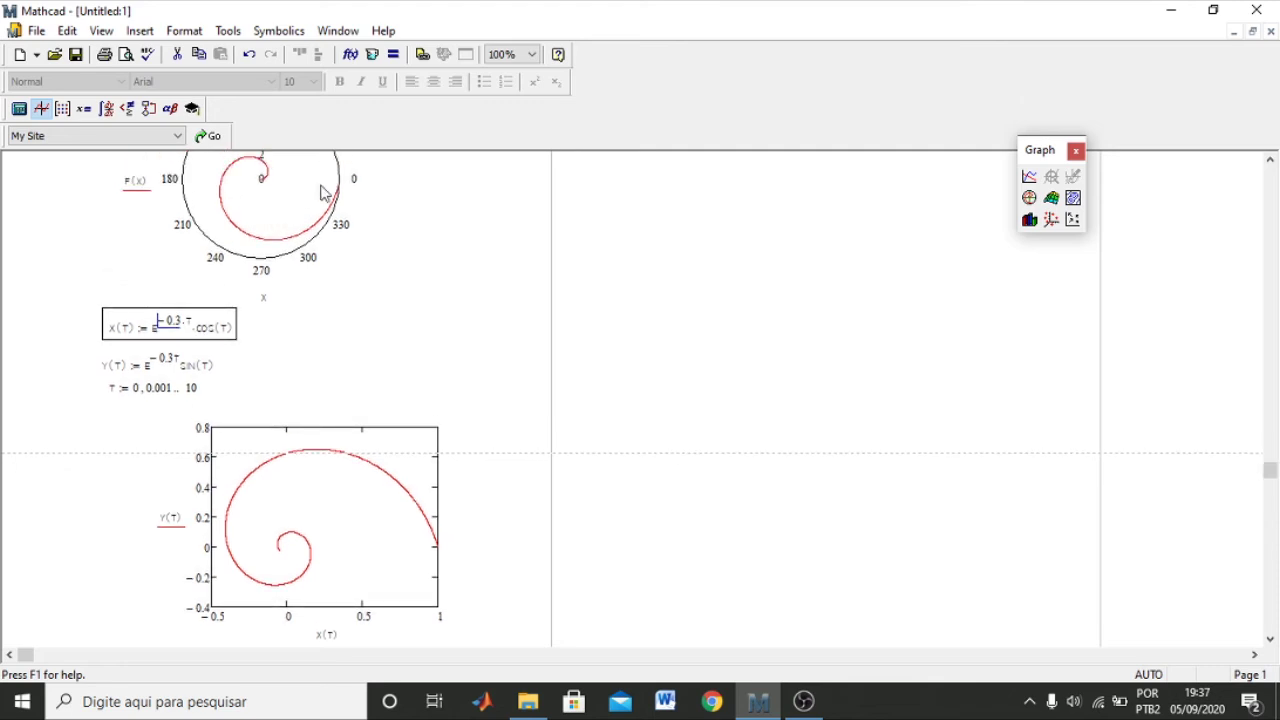
scroll(417, 523, down, 2)
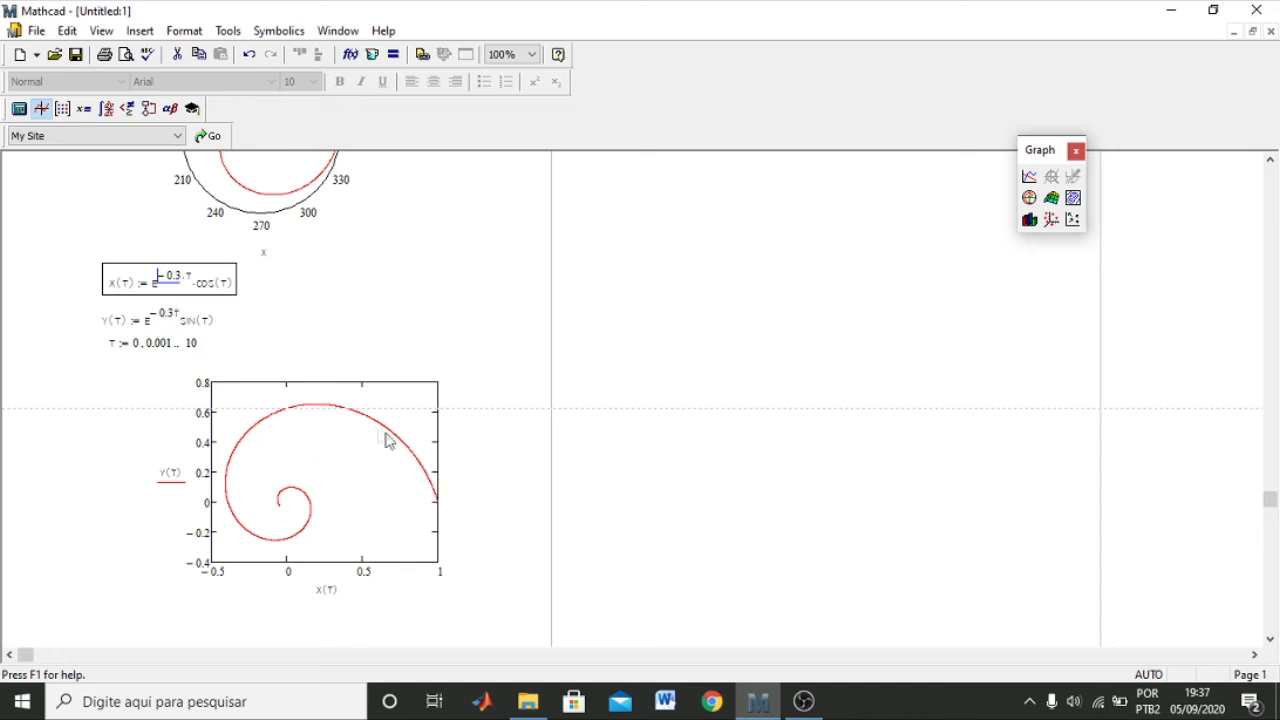
Step: Raise the upper limit of t to 20 and update the spiral plot
click(195, 345)
key(BackSpace)
key(BackSpace)
text(20)
click(414, 354)
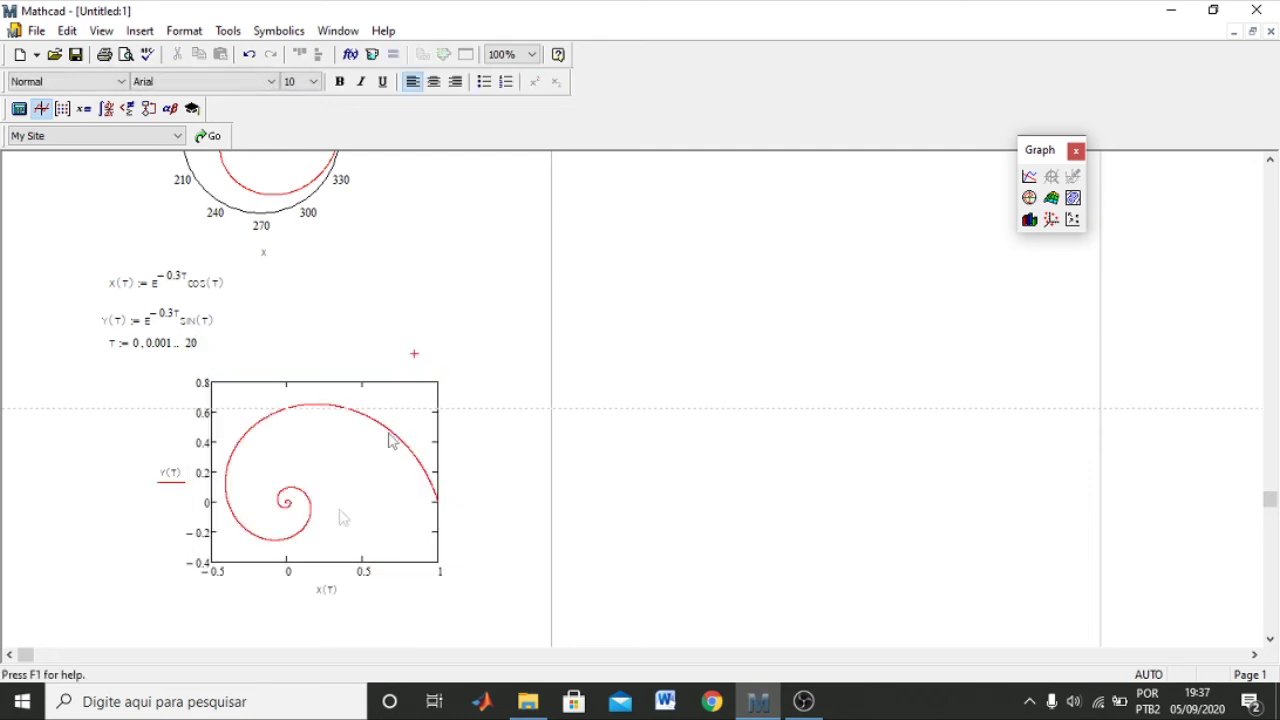
Step: Change the range variable to t := 0, 0.001 .. 100 and update the spiral plot
click(300, 409)
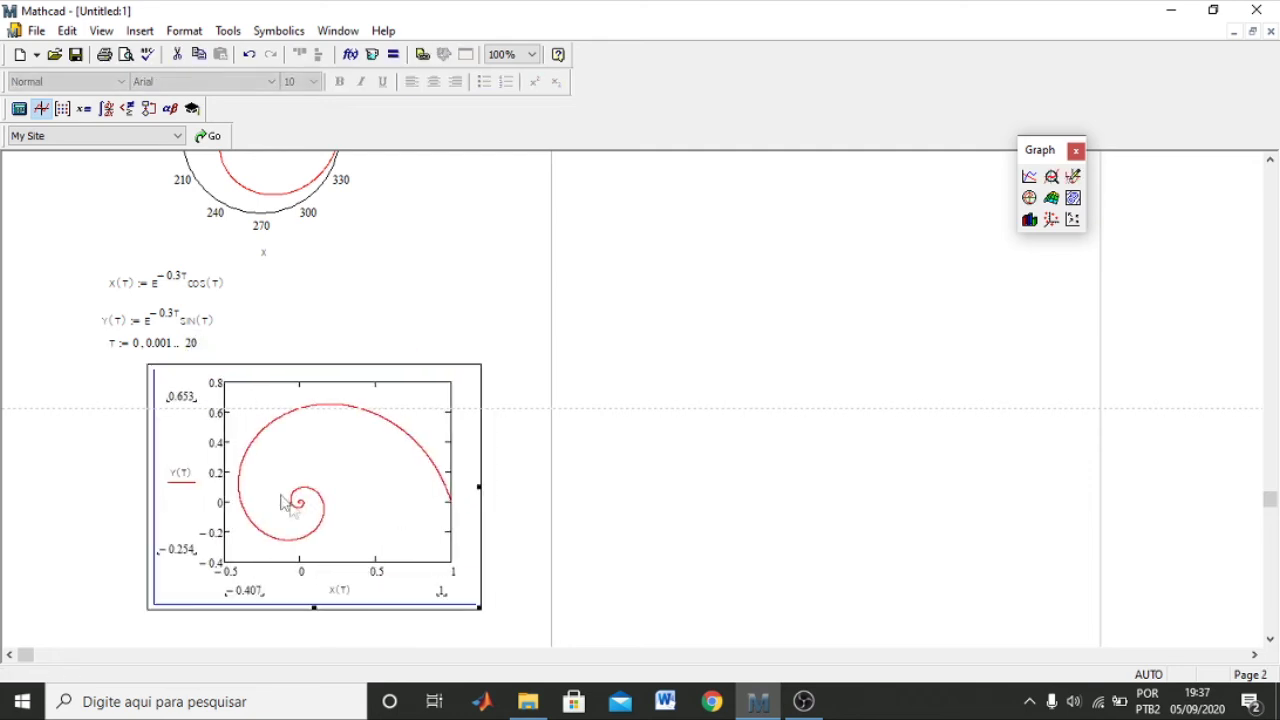
click(192, 345)
click(429, 339)
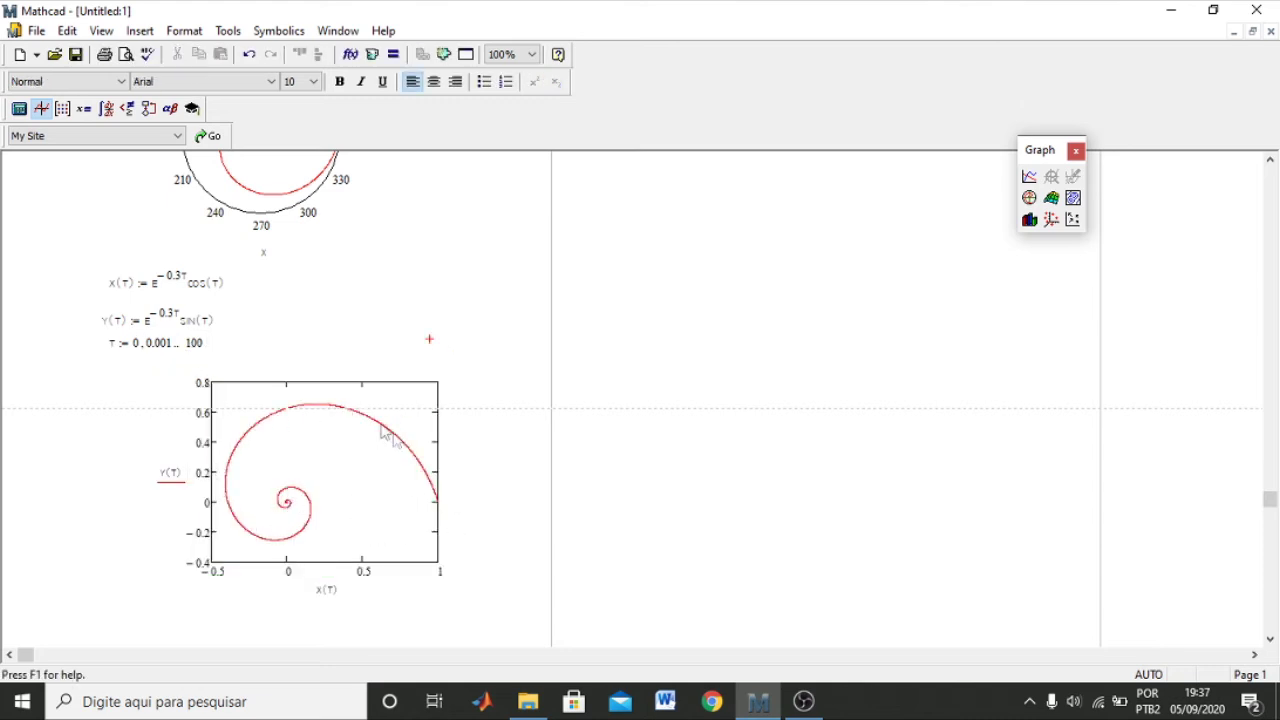
scroll(460, 390, down, 1)
scroll(310, 412, down, 1)
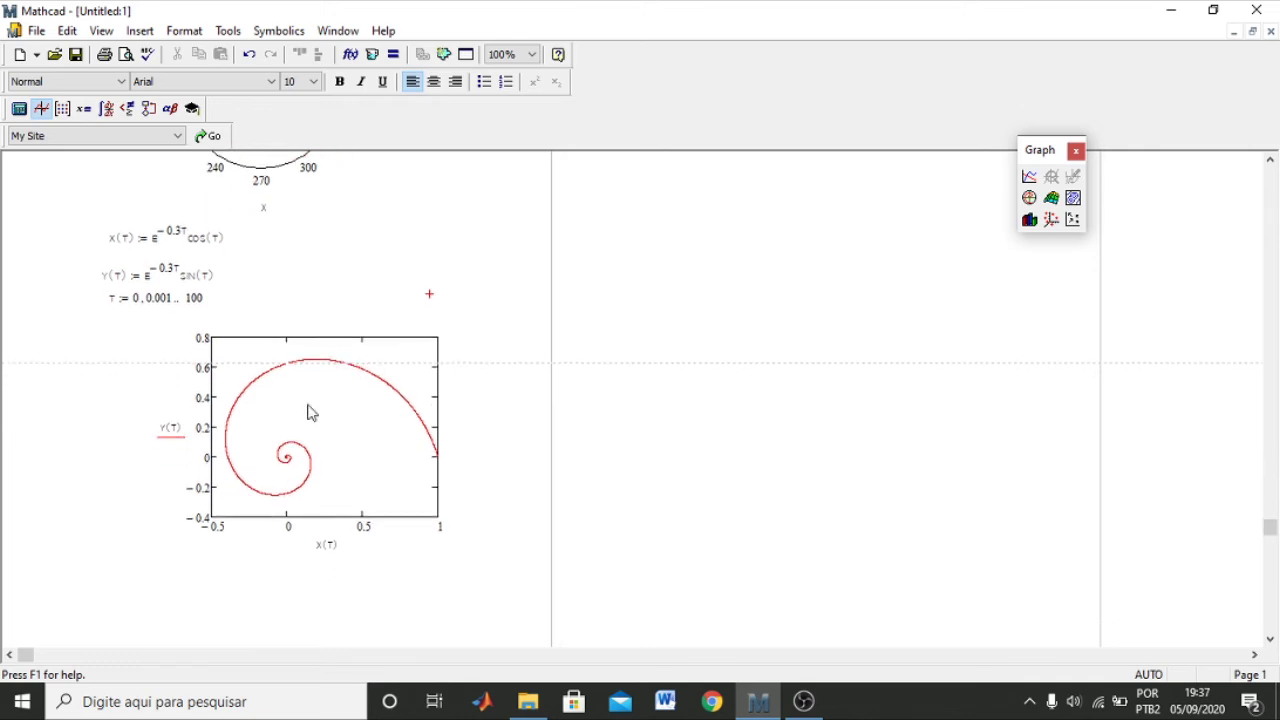
click(124, 250)
click(145, 273)
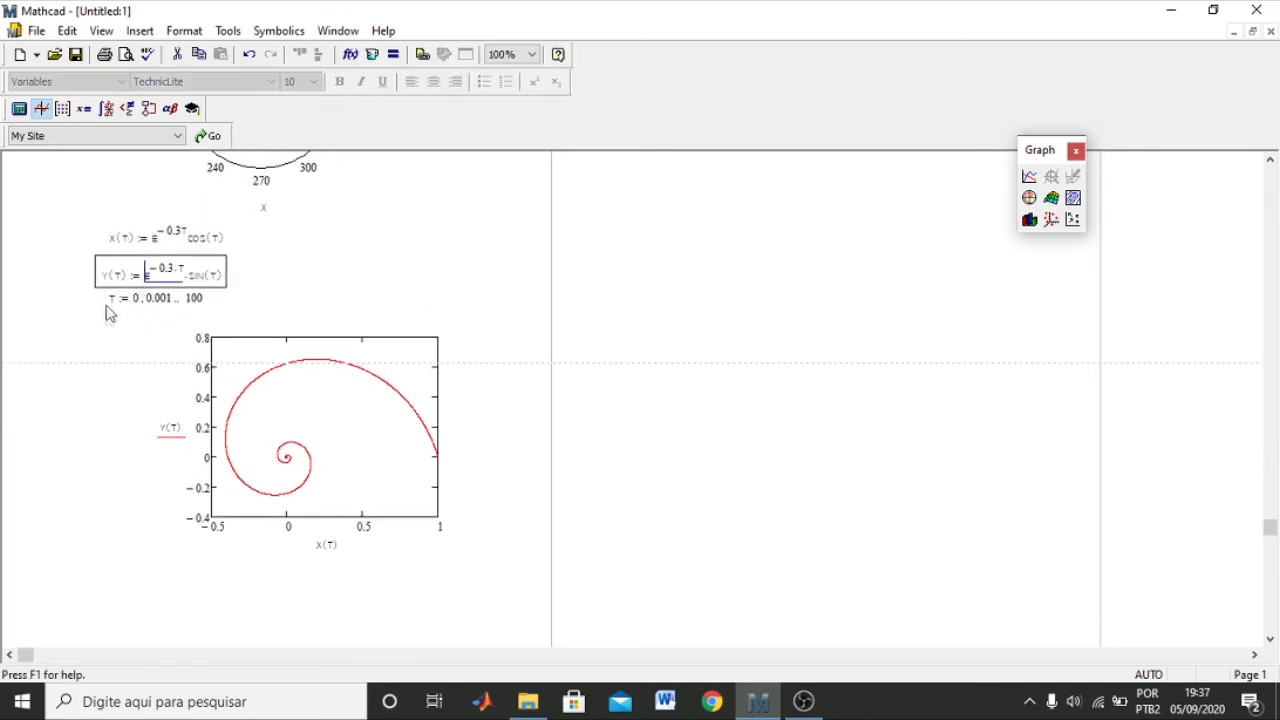
drag(110, 318, 150, 300)
click(152, 316)
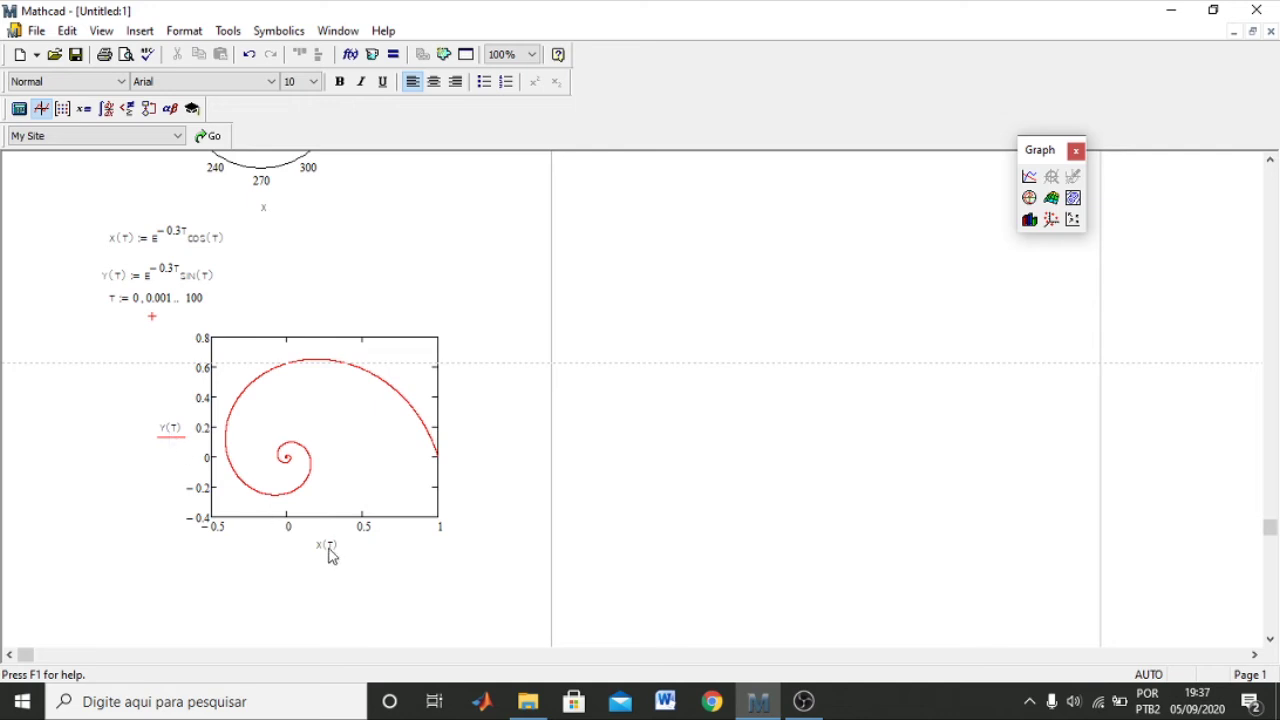
Step: Define the function A(x,y) := x^2 + y^2 + 1 in the blank area below the spiral plot
scroll(517, 414, down, 5)
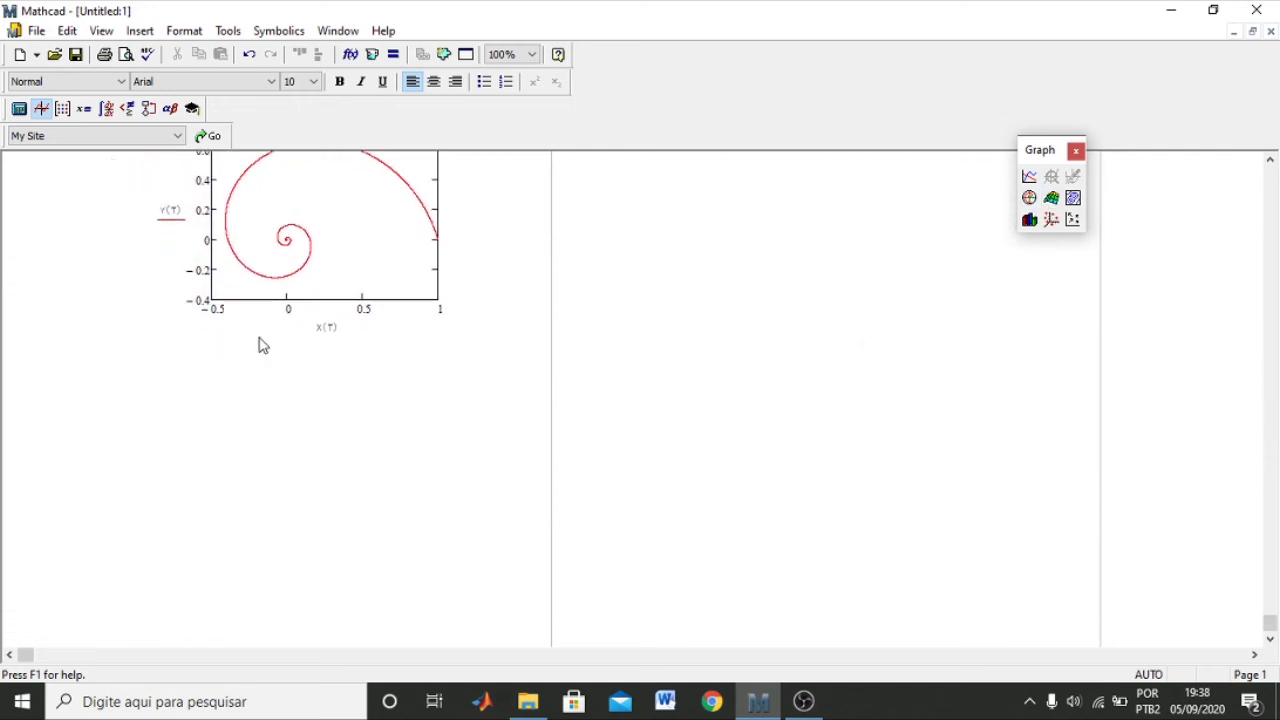
scroll(257, 343, down, 2)
scroll(132, 330, up, 1)
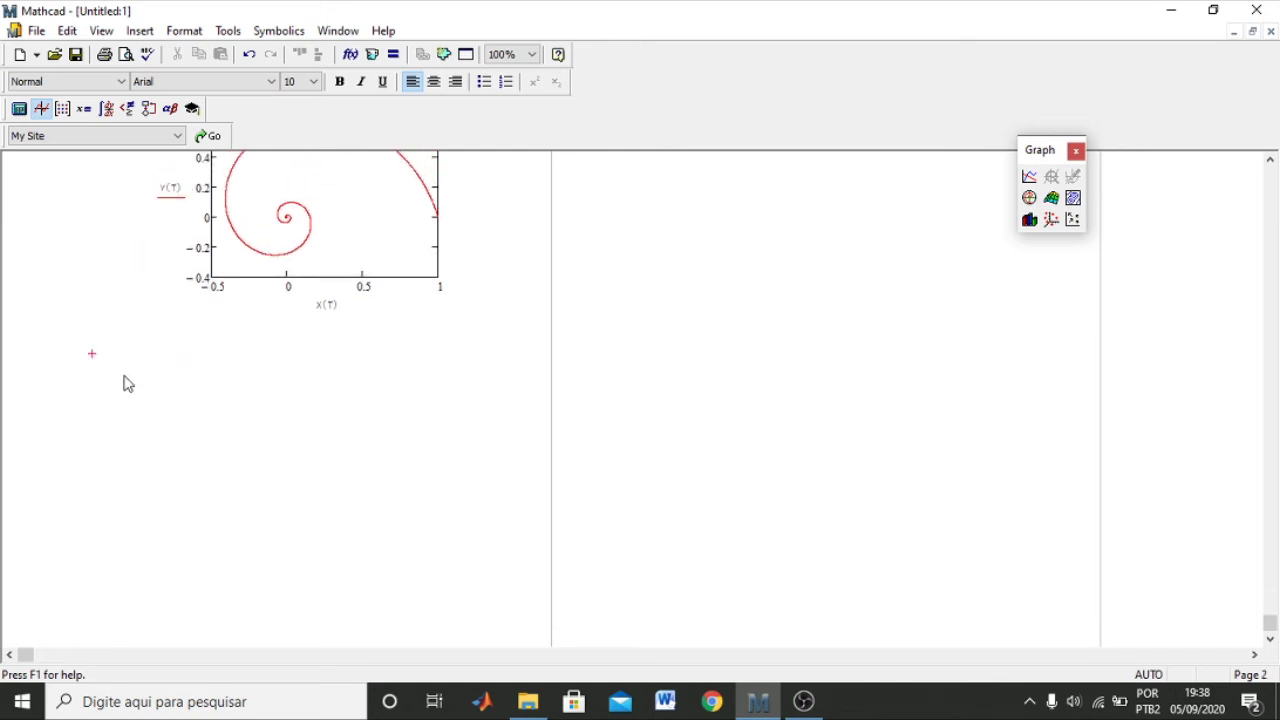
text(x)
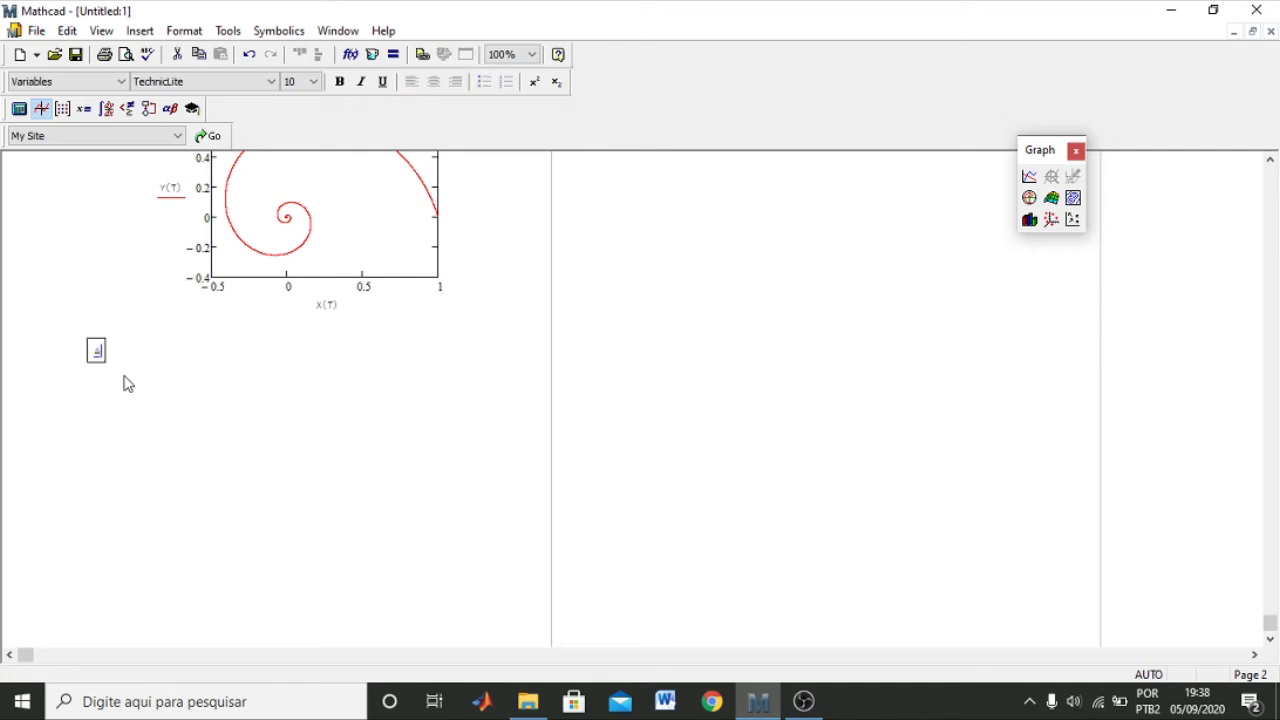
text((x,y):=)
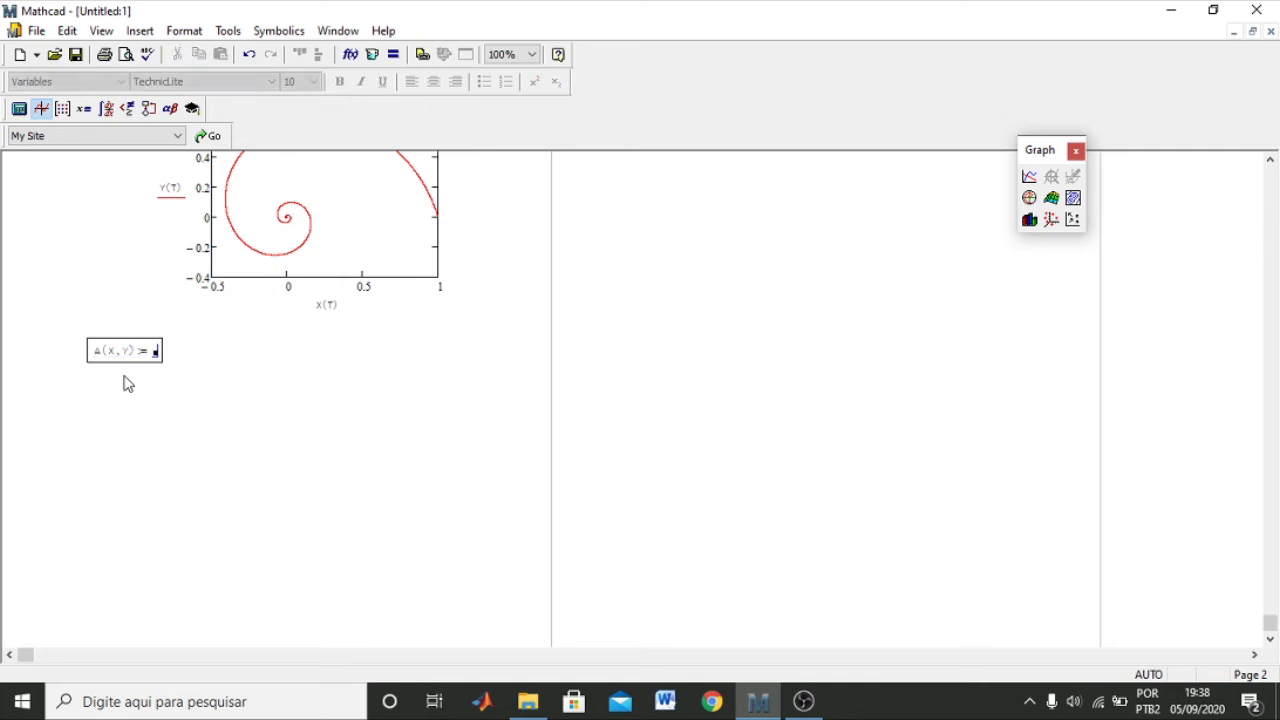
text(x^2 +y)
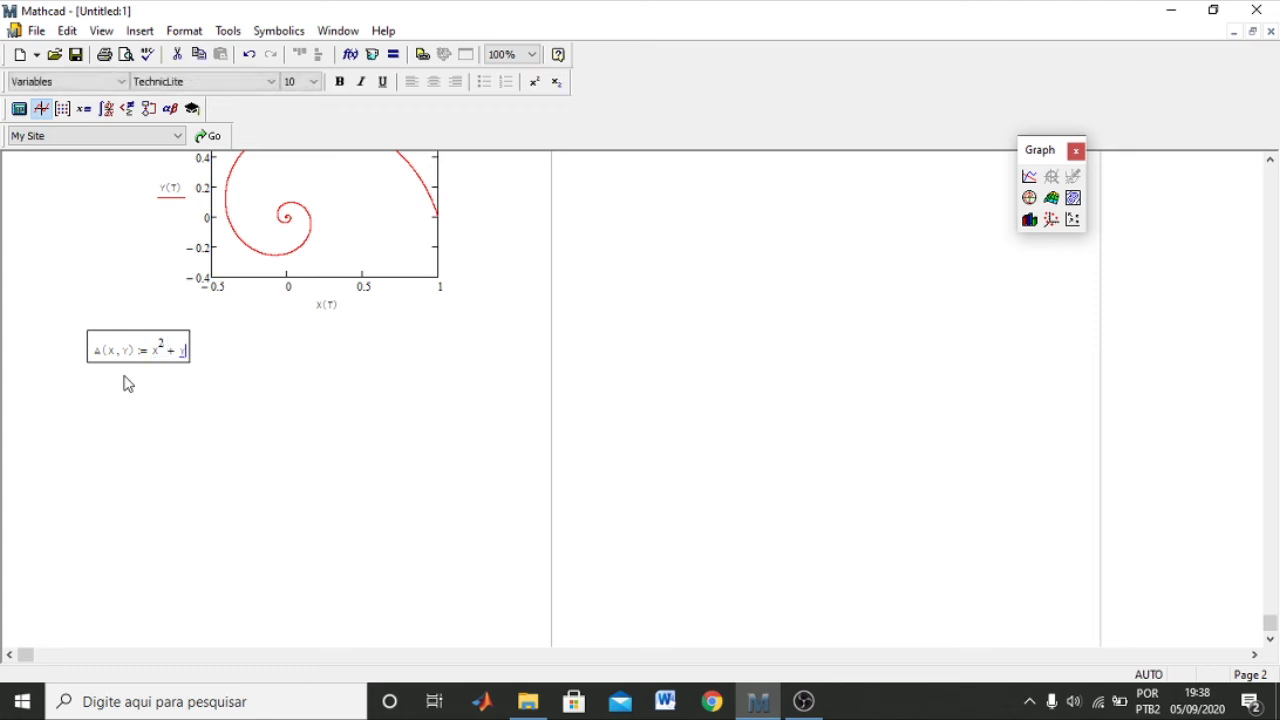
text(^)
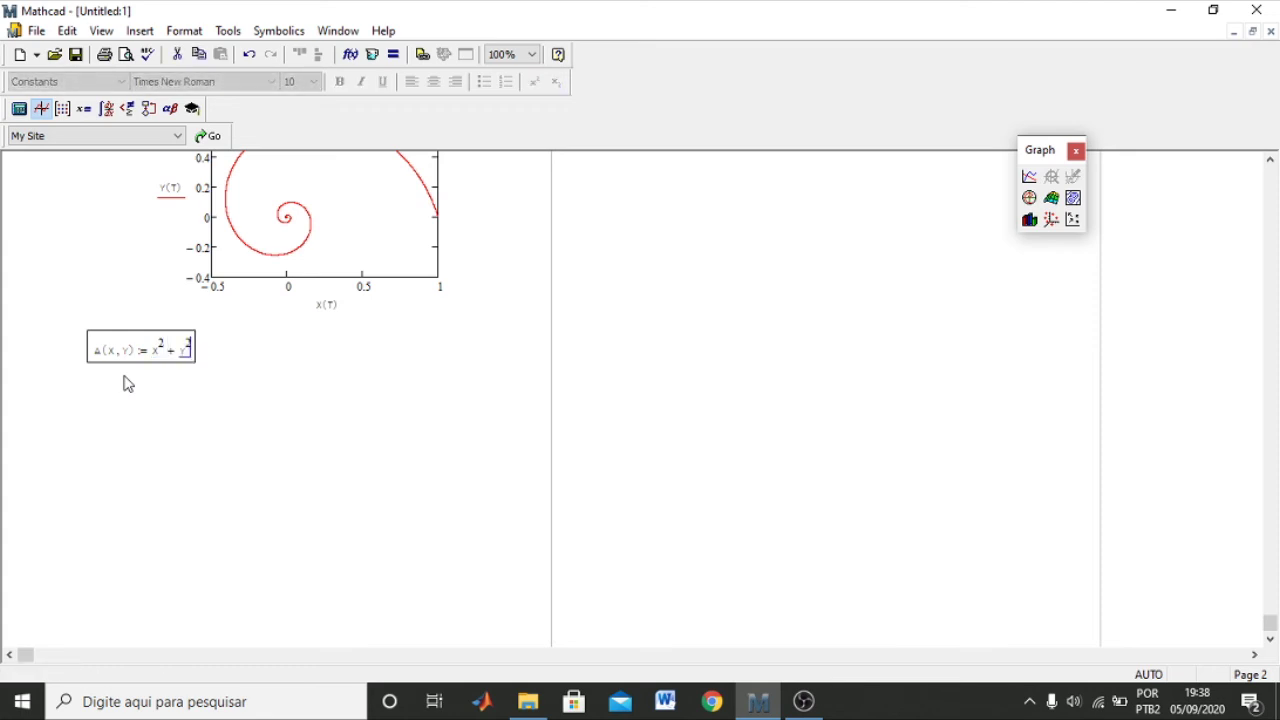
text(2 +1)
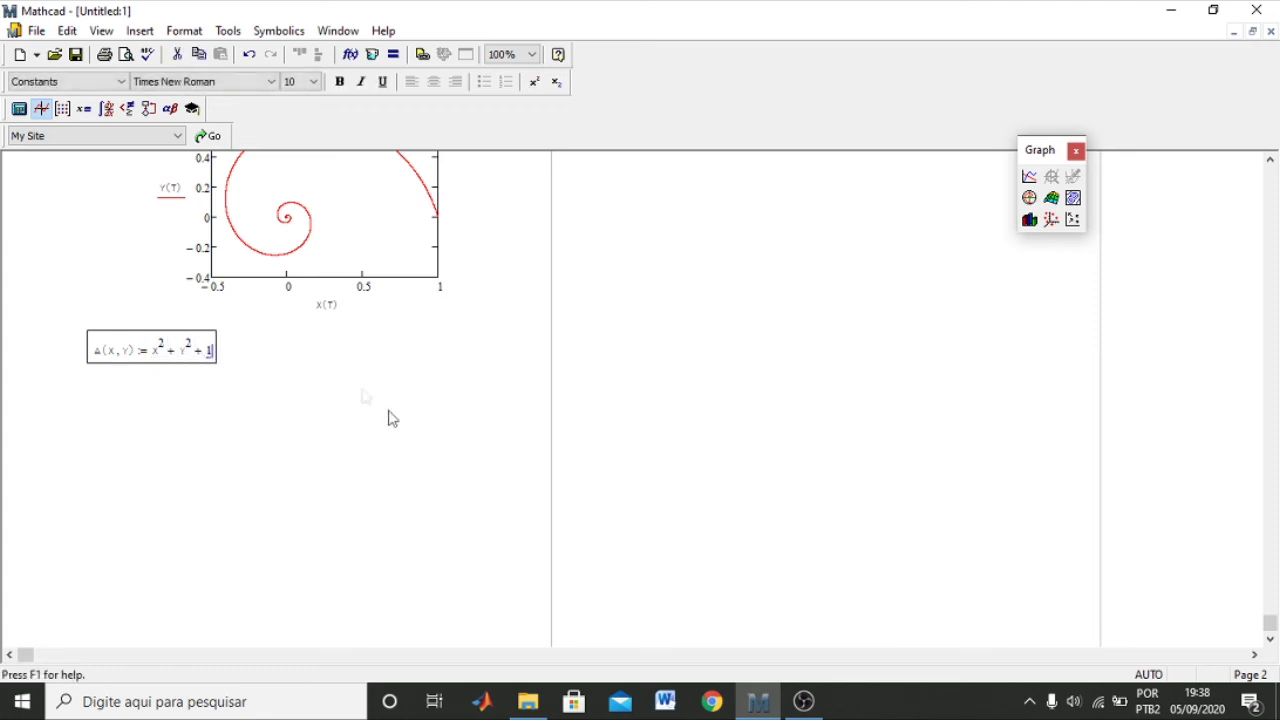
click(347, 428)
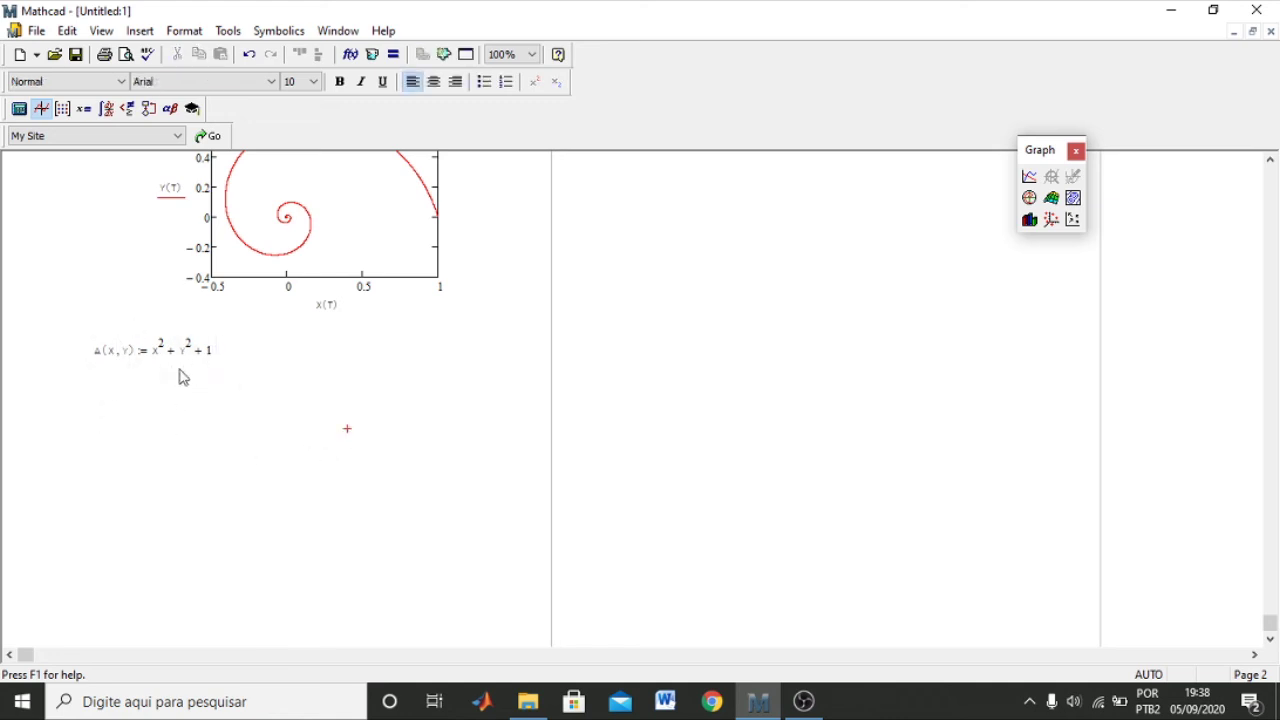
Step: Insert an empty surface plot and place it directly beneath the A(x,y) definition
click(1052, 198)
drag(478, 424, 266, 380)
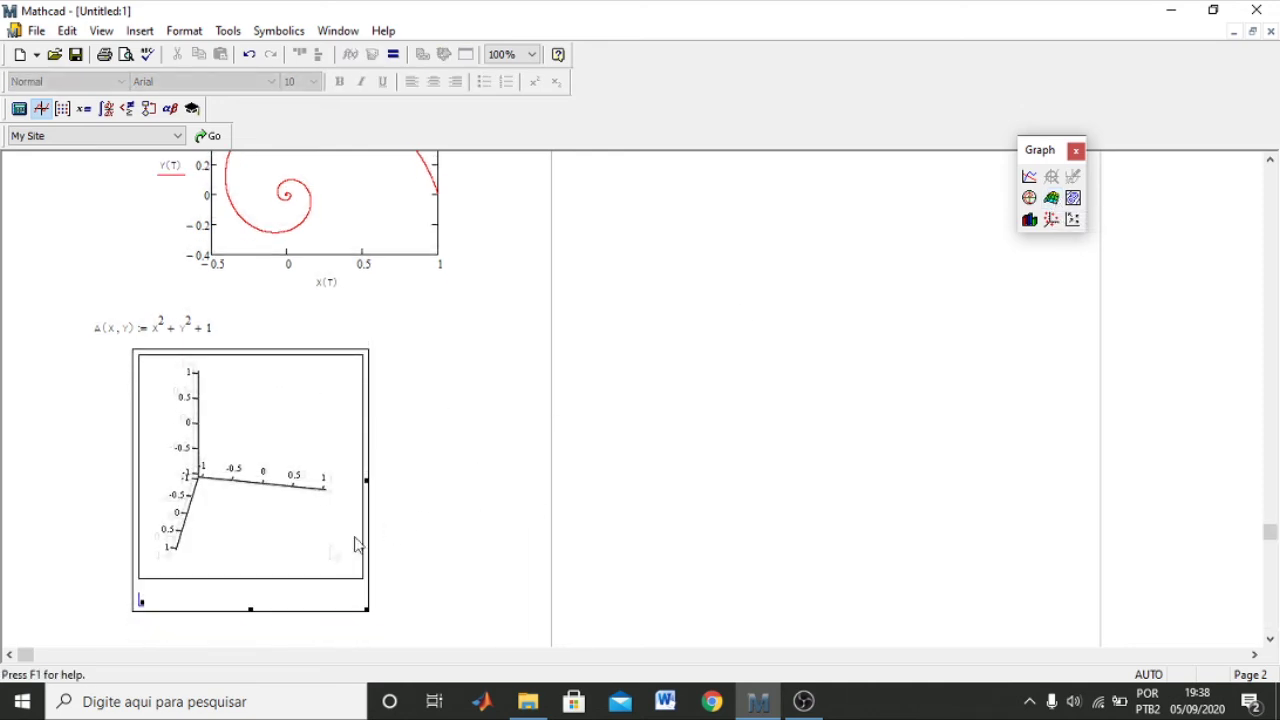
click(414, 518)
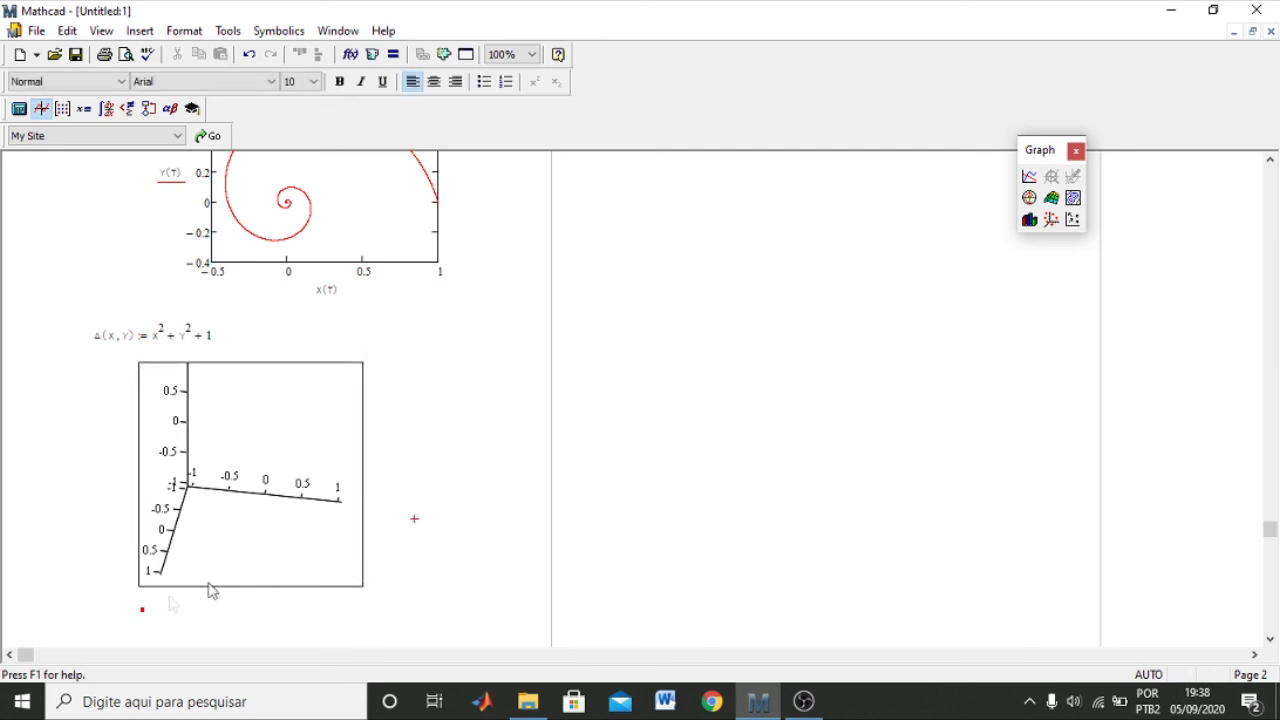
click(459, 511)
scroll(310, 380, up, 3)
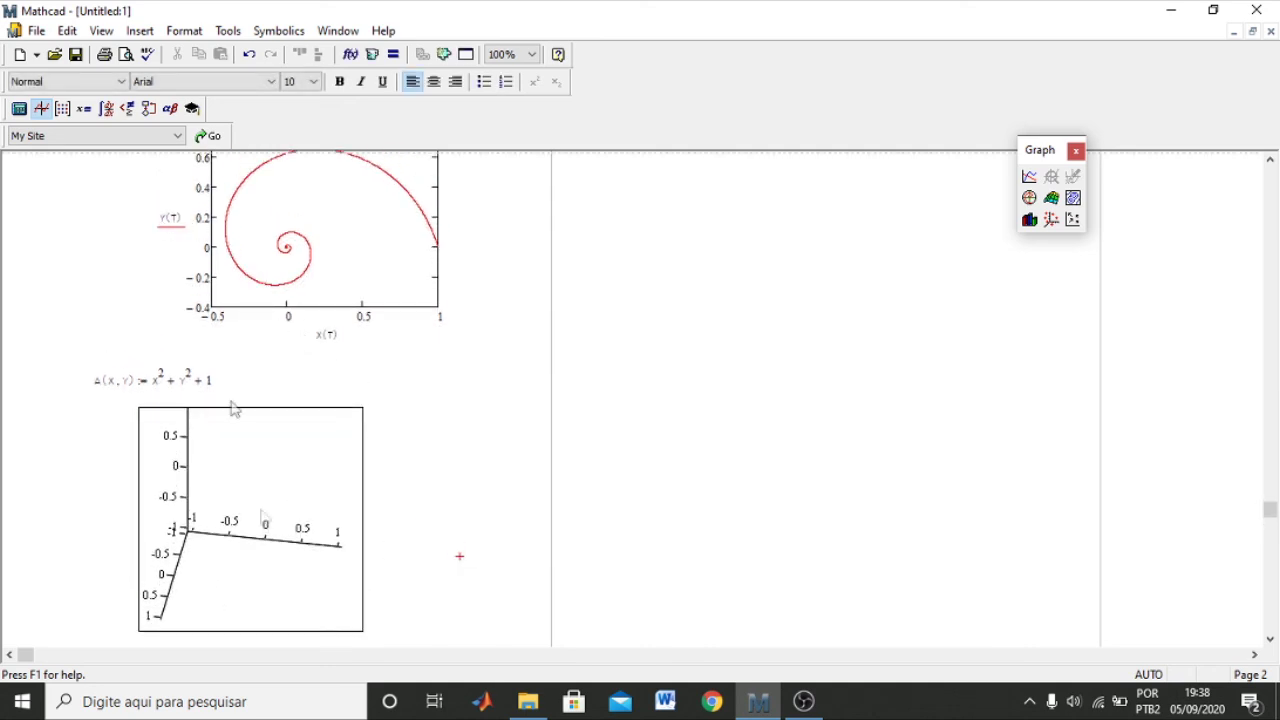
scroll(386, 500, down, 5)
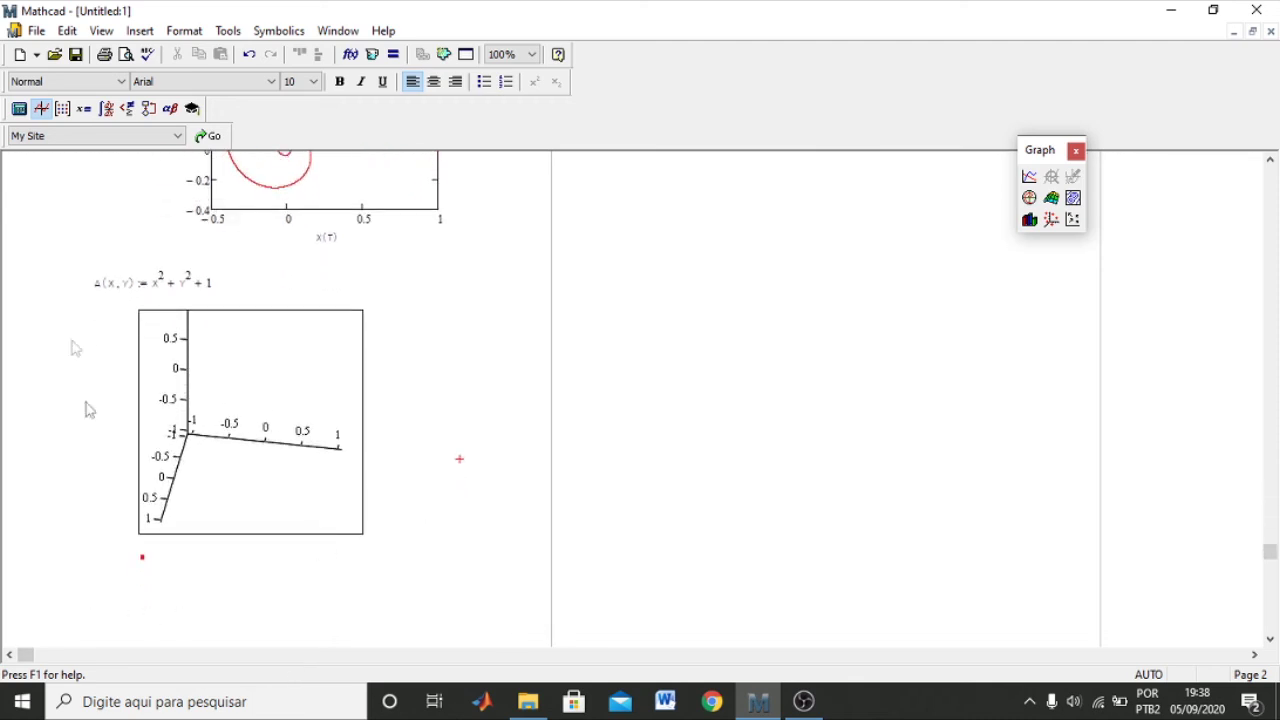
Step: Enter A as the function in the surface plot's empty placeholder and draw the surface
click(142, 561)
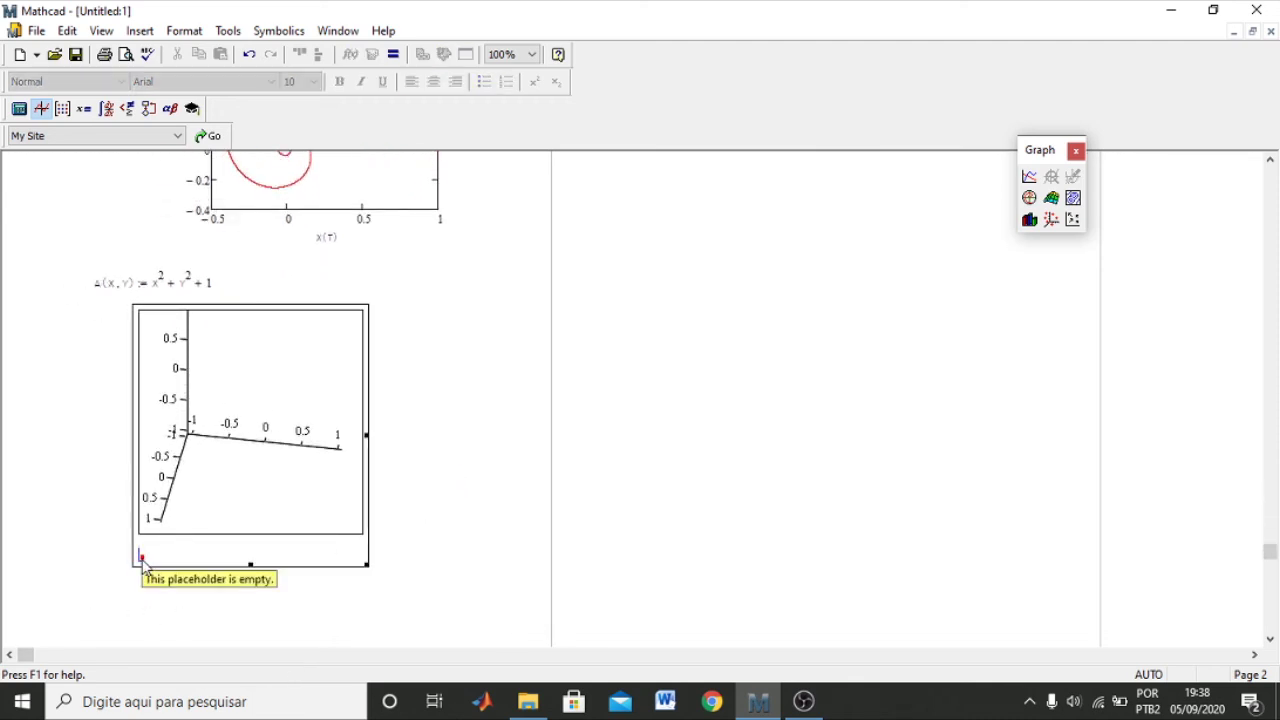
text(A)
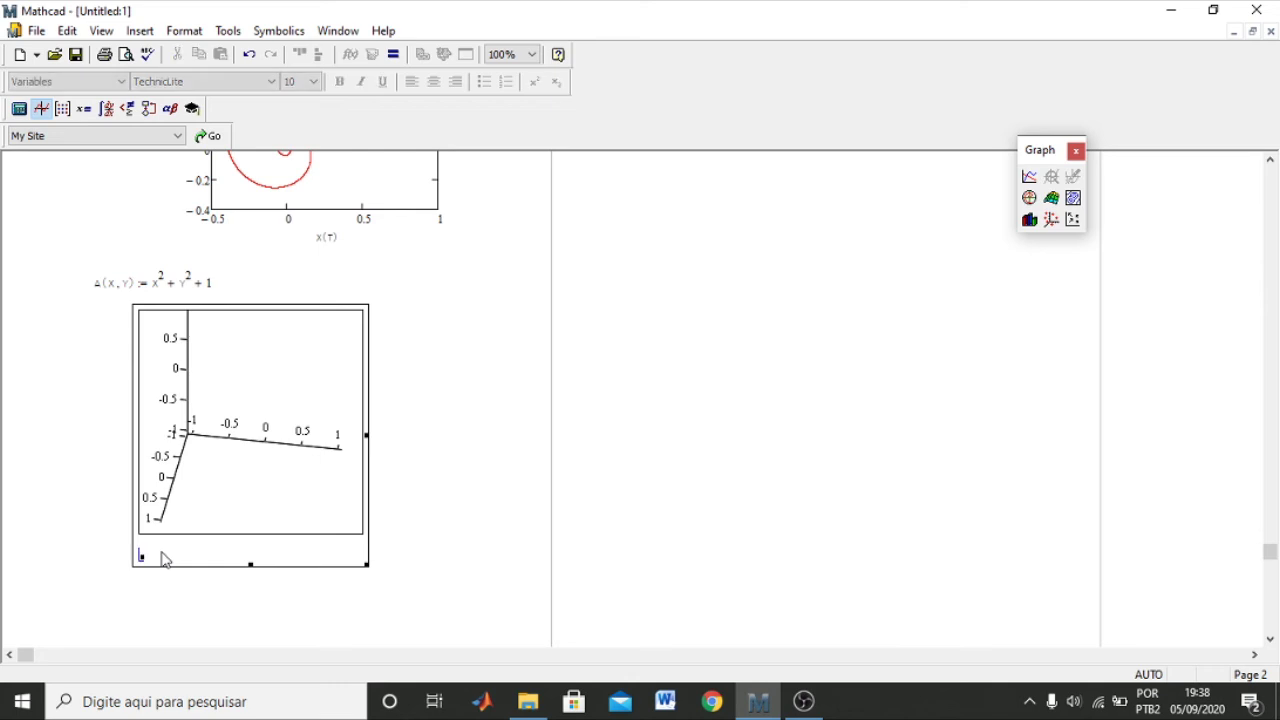
click(474, 431)
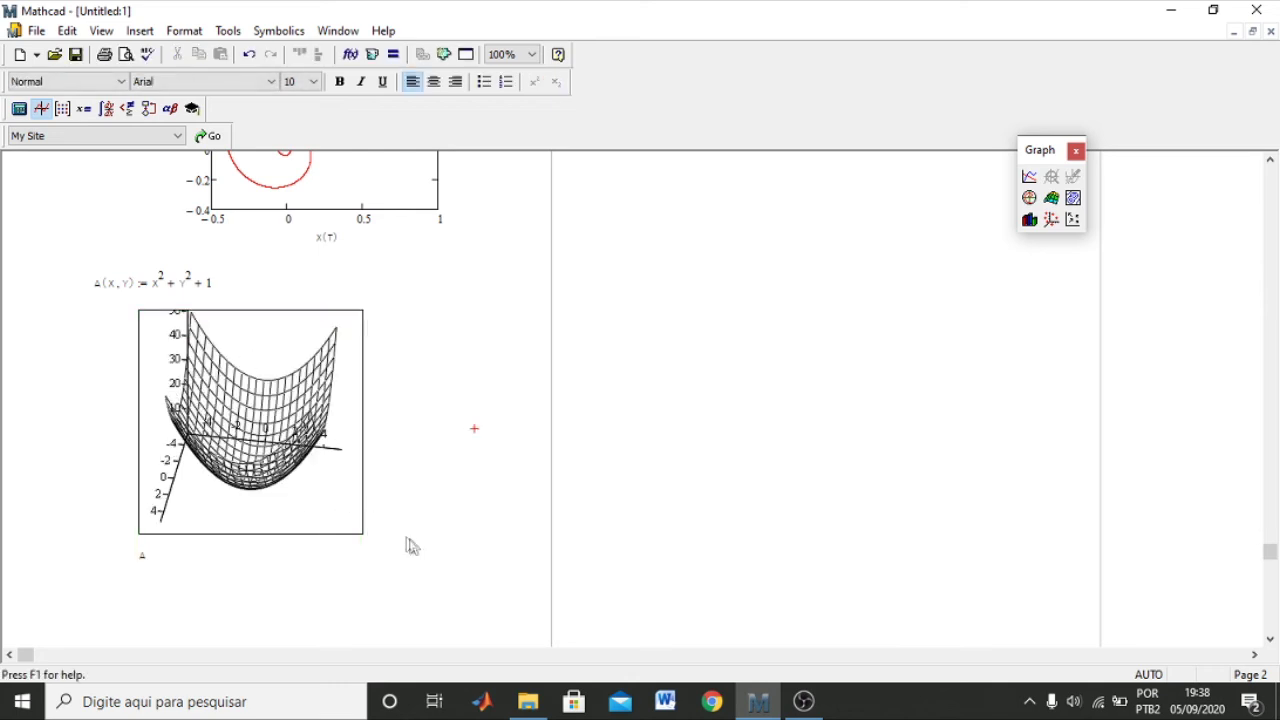
Step: Rotate the paraboloid surface to a nearly side-on view and zoom it out slightly within its frame
click(283, 385)
drag(283, 385, 175, 470)
drag(233, 515, 201, 337)
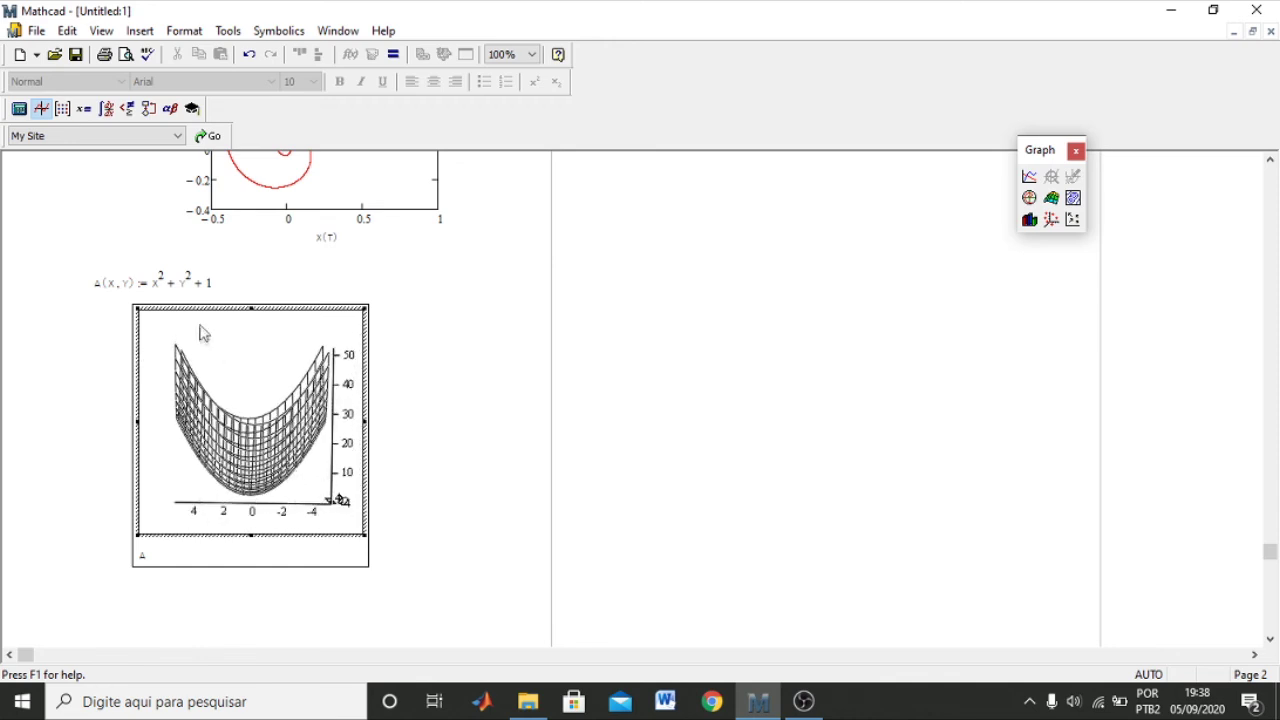
drag(222, 440, 336, 347)
drag(252, 457, 190, 450)
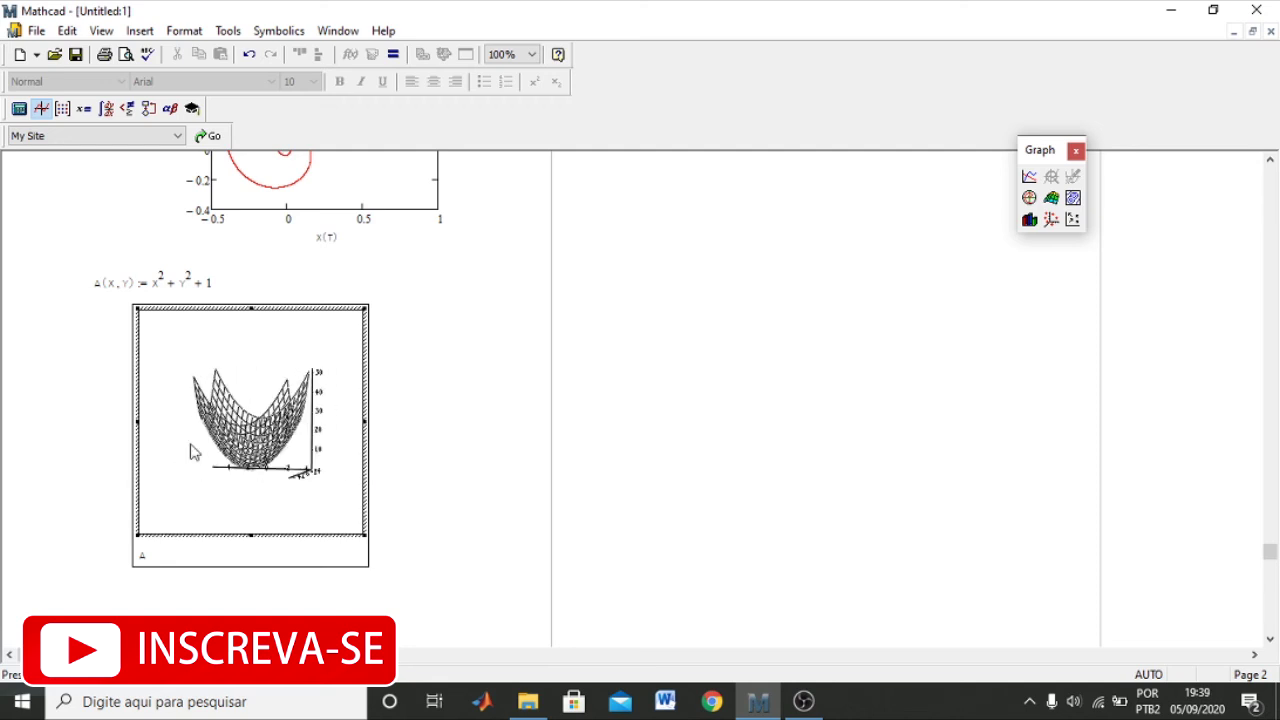
Step: Examine the X-, Y- and Z-axis settings in the 3-D plot format, trying the X-axis without Auto Scale
double_click(240, 395)
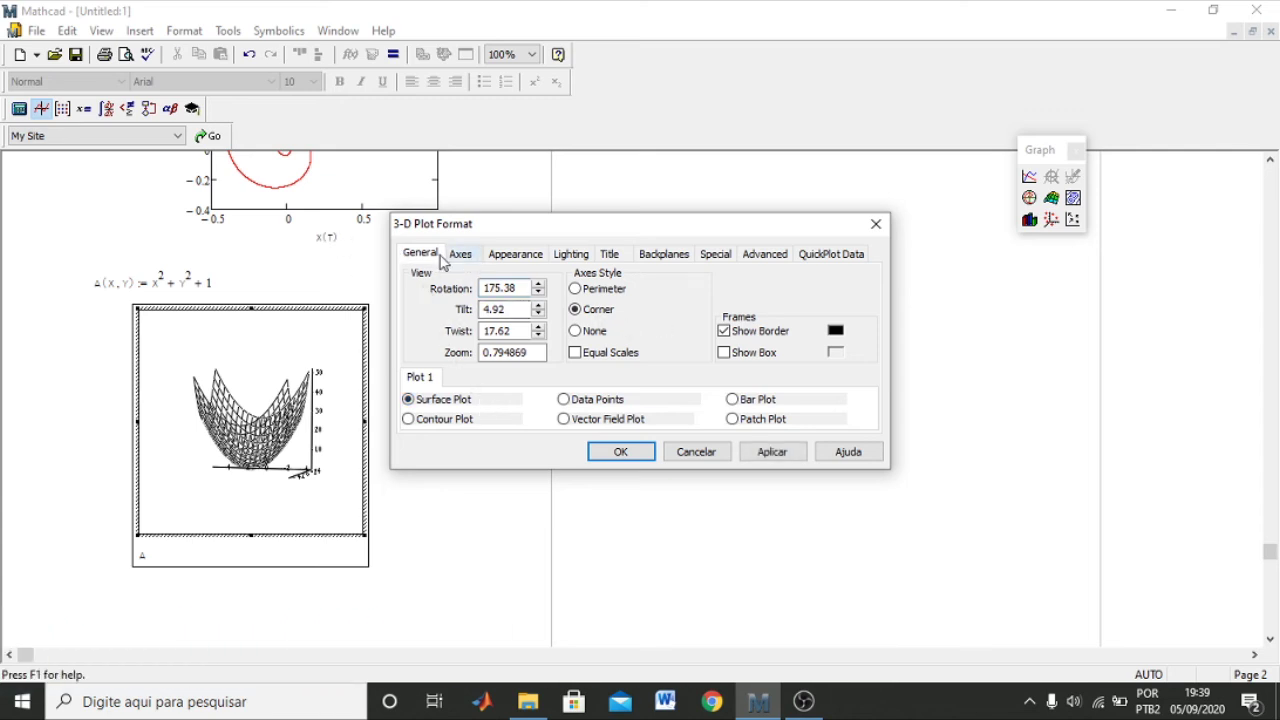
click(462, 254)
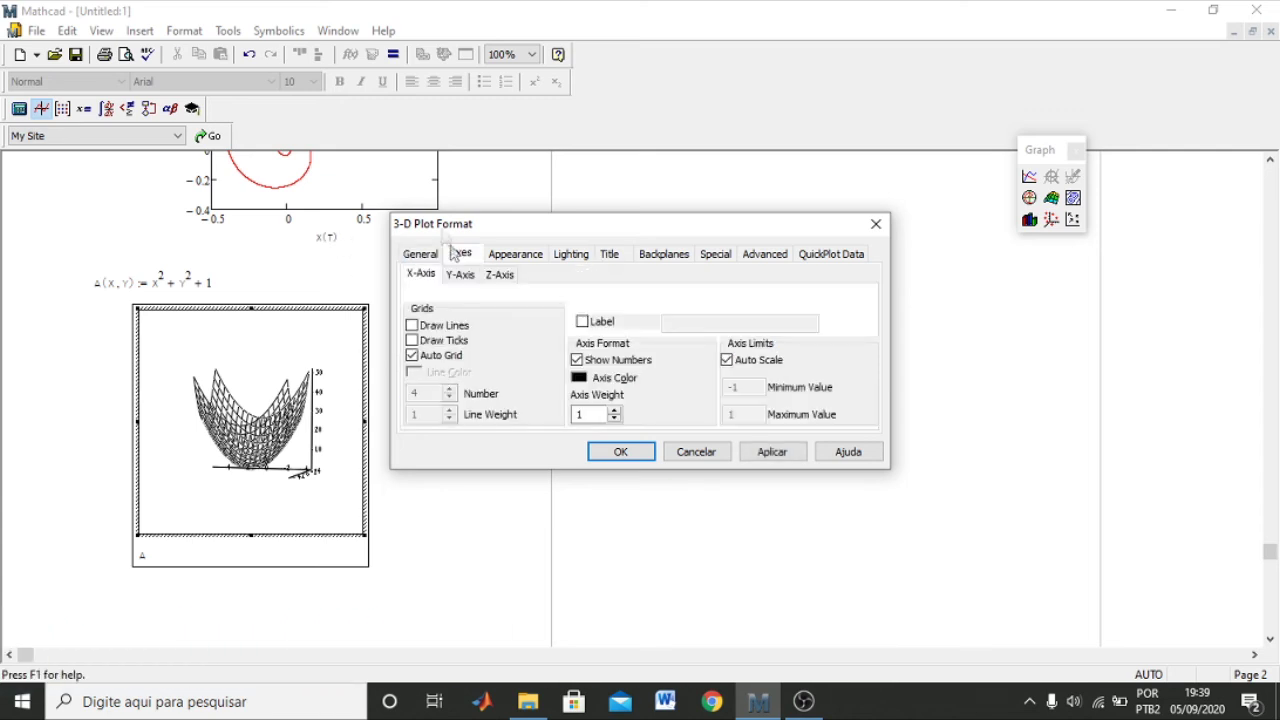
click(729, 361)
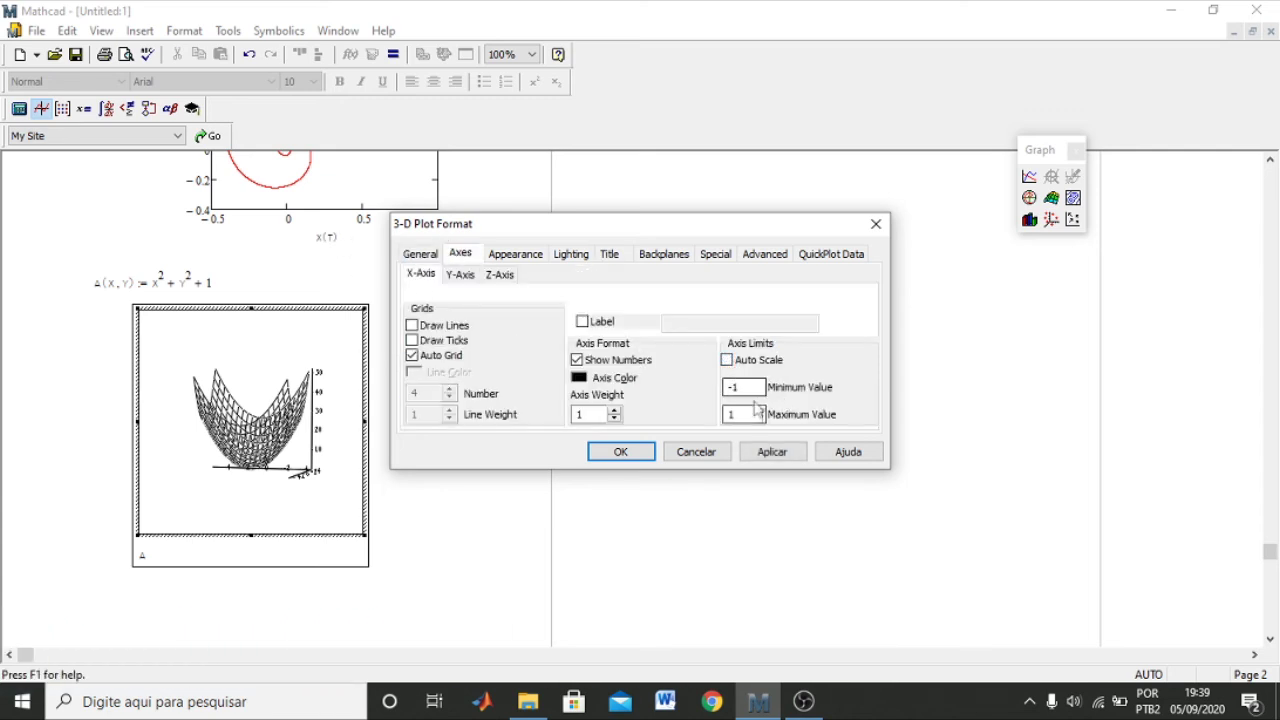
click(464, 275)
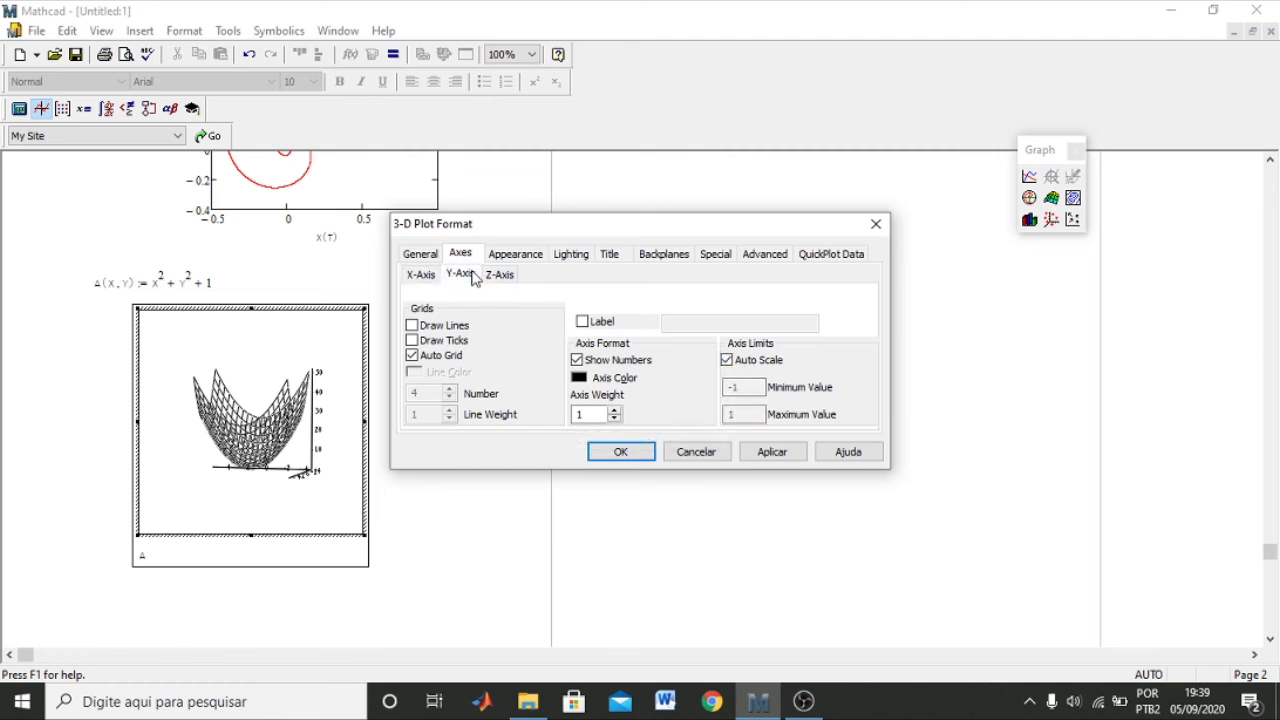
click(498, 276)
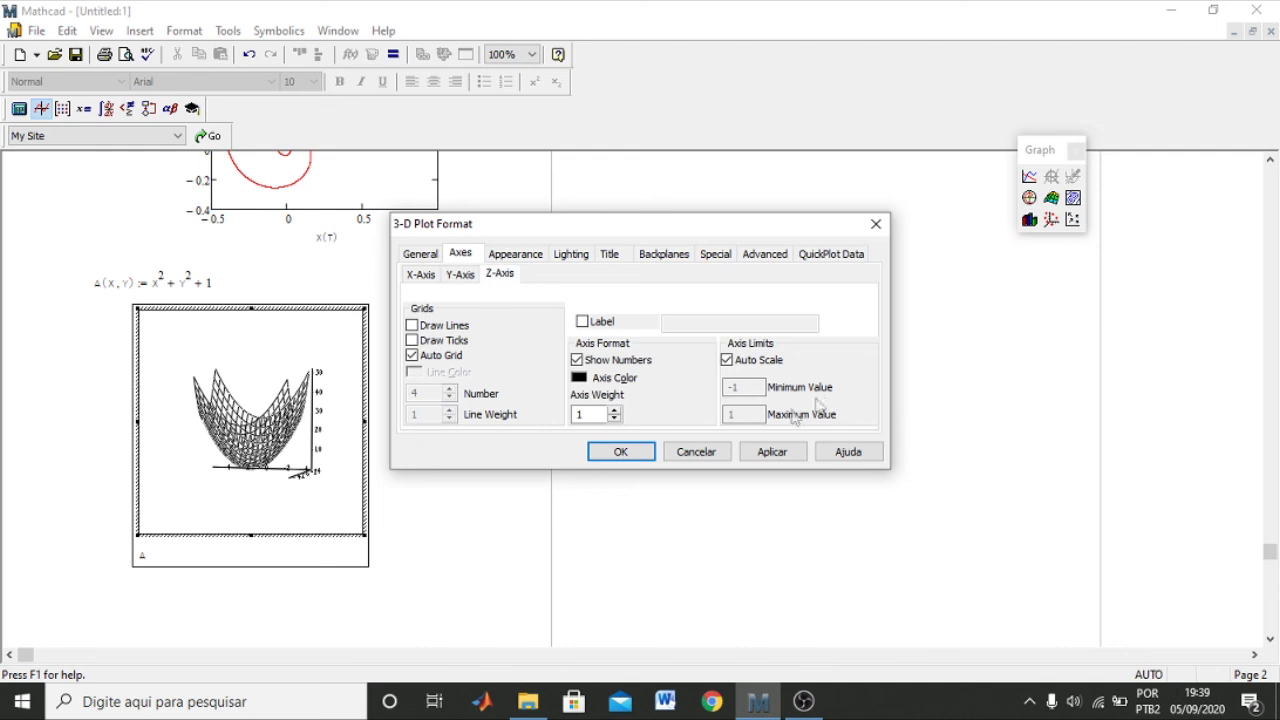
Step: Review the remaining 3-D plot format settings, from appearance and lighting to backplanes and QuickPlot ranges, and discard any changes
click(420, 254)
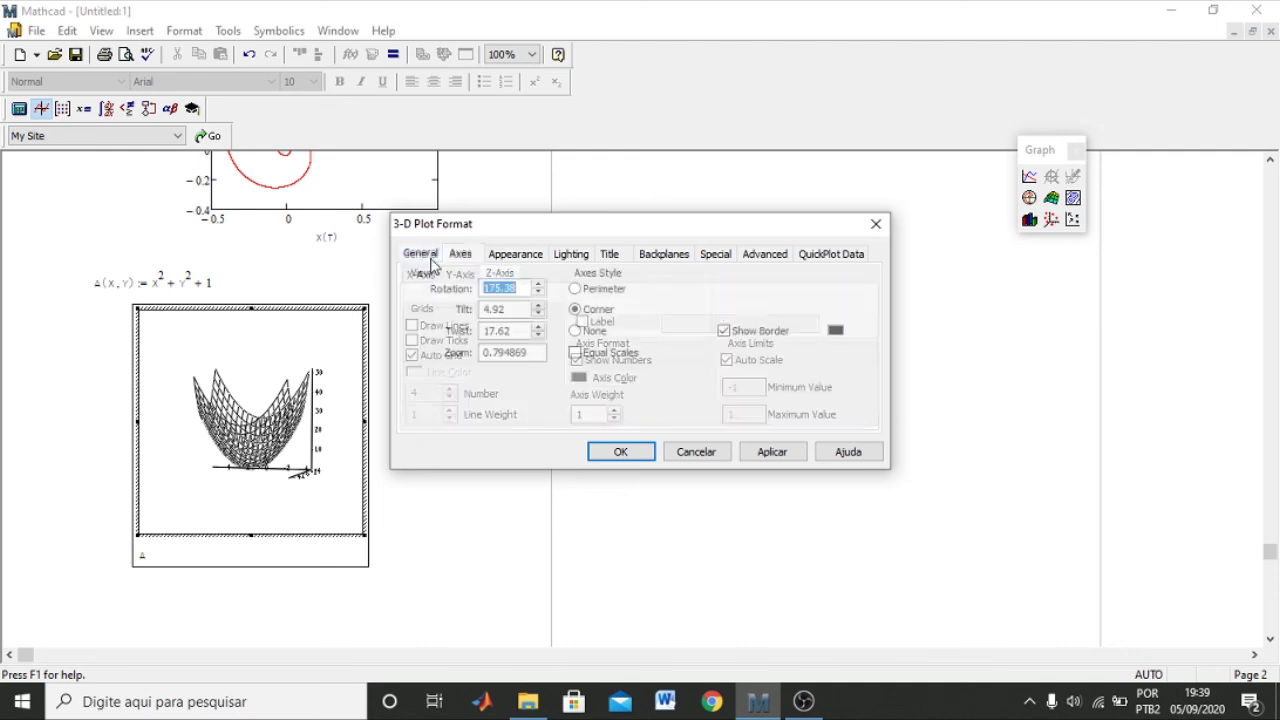
click(505, 258)
click(576, 257)
click(618, 256)
click(665, 256)
click(720, 258)
click(672, 258)
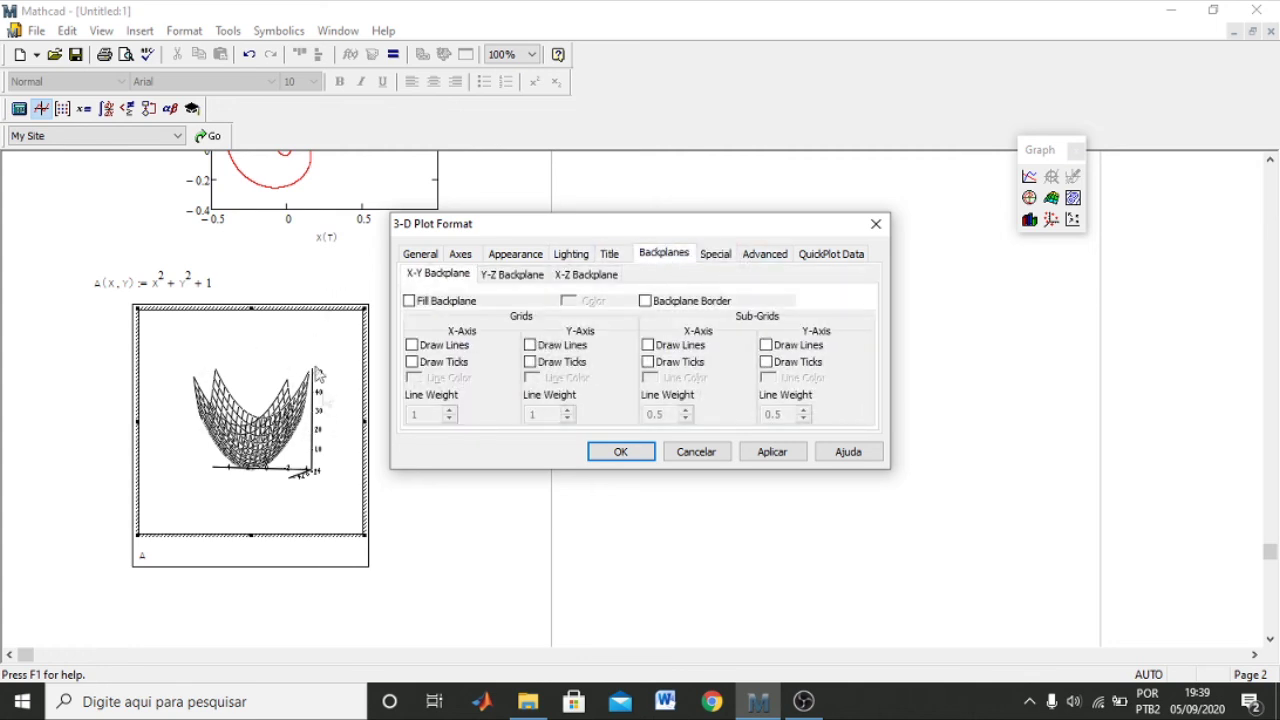
click(624, 256)
click(714, 256)
click(763, 257)
click(840, 257)
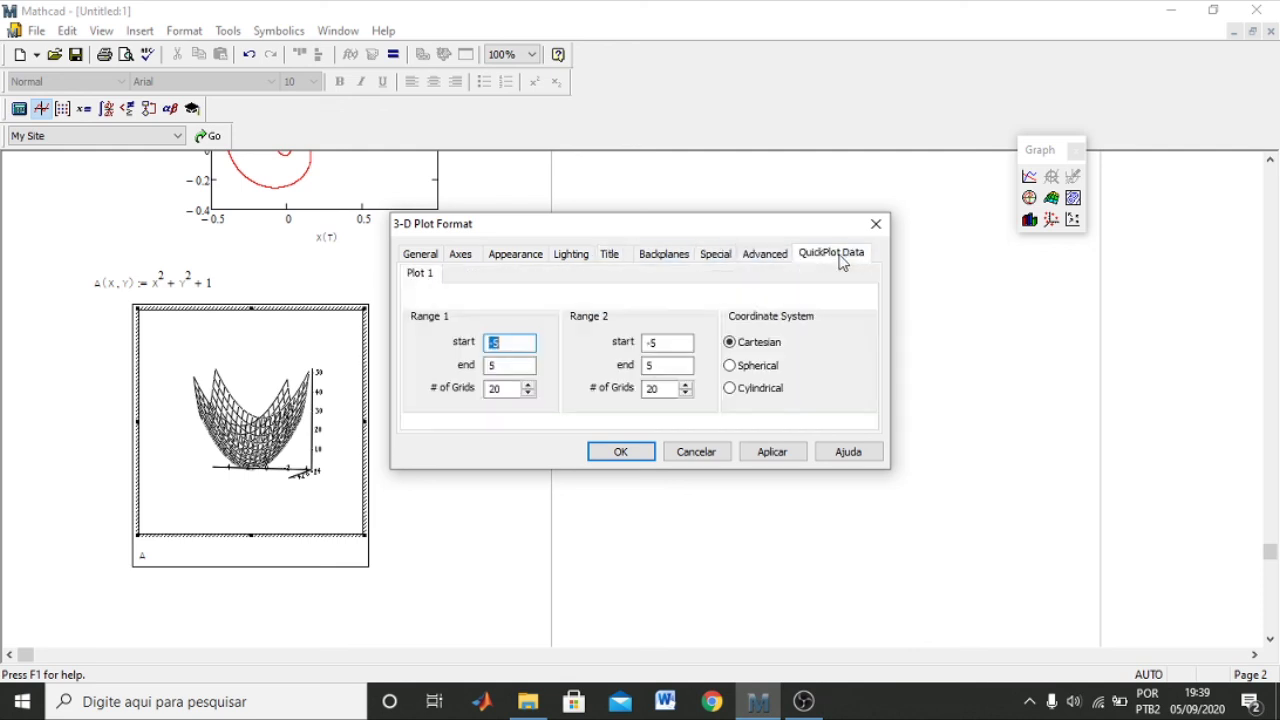
click(460, 256)
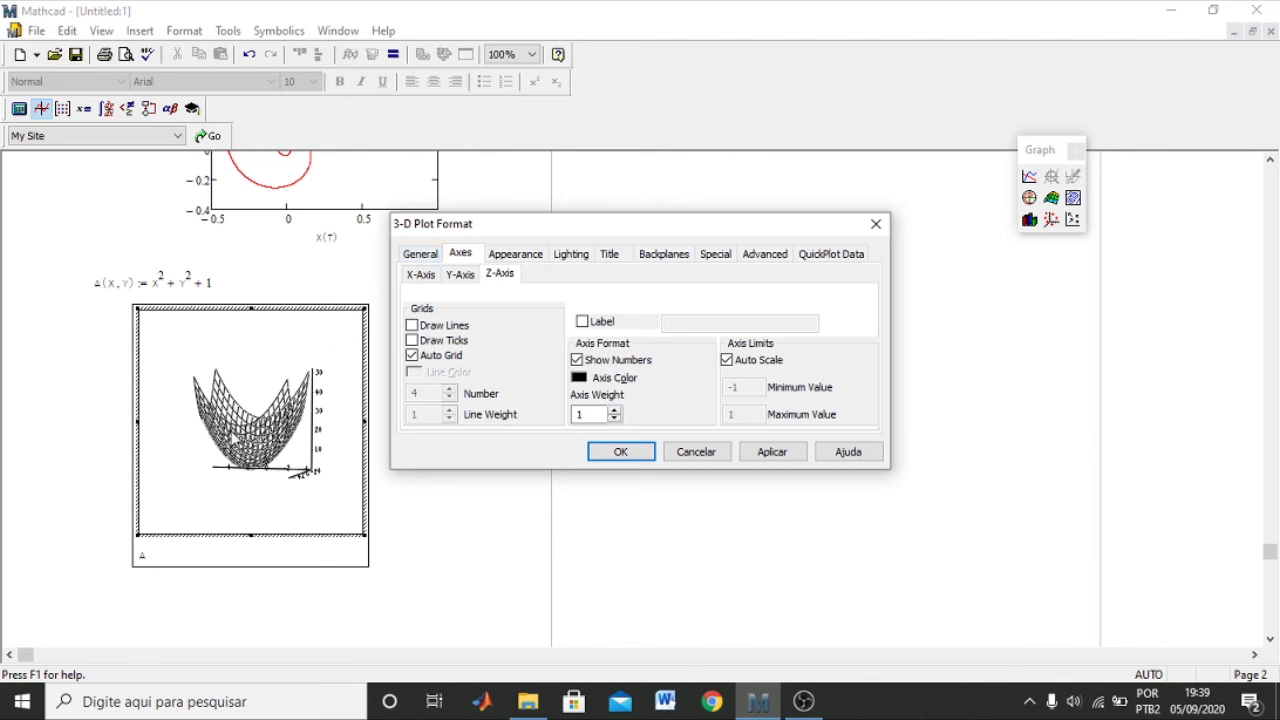
click(228, 440)
click(694, 454)
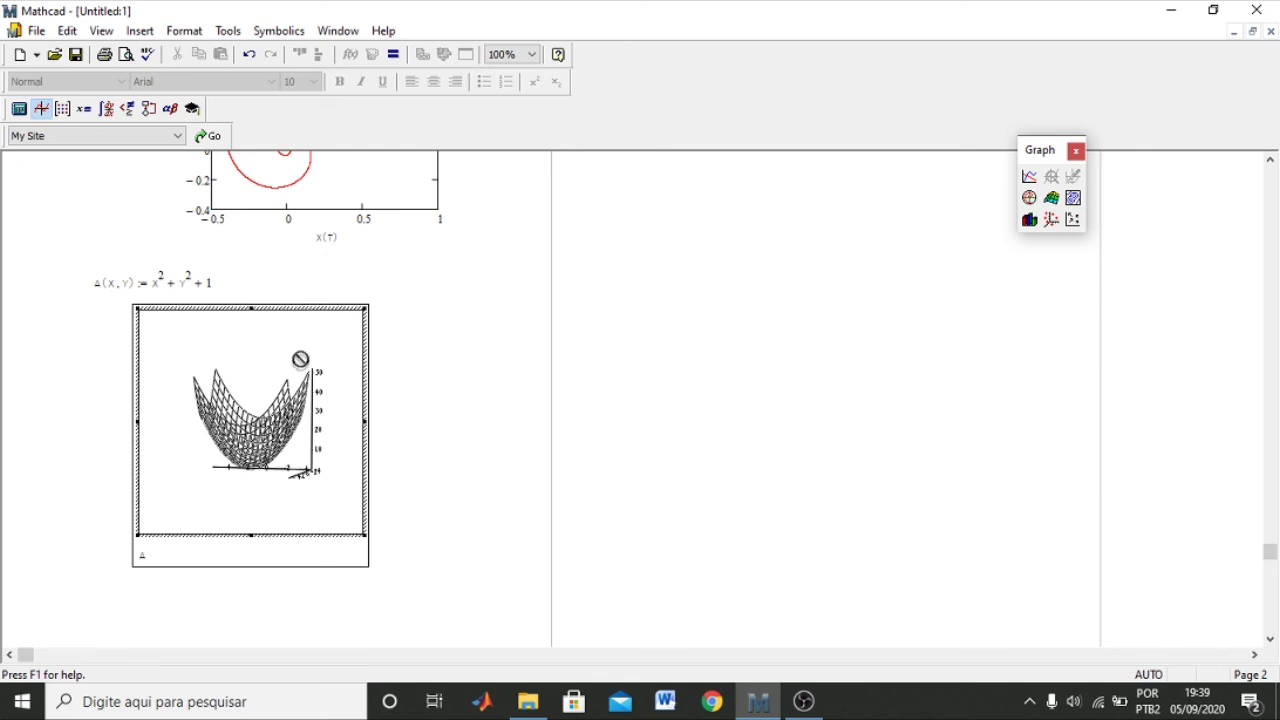
click(429, 353)
click(295, 318)
click(128, 450)
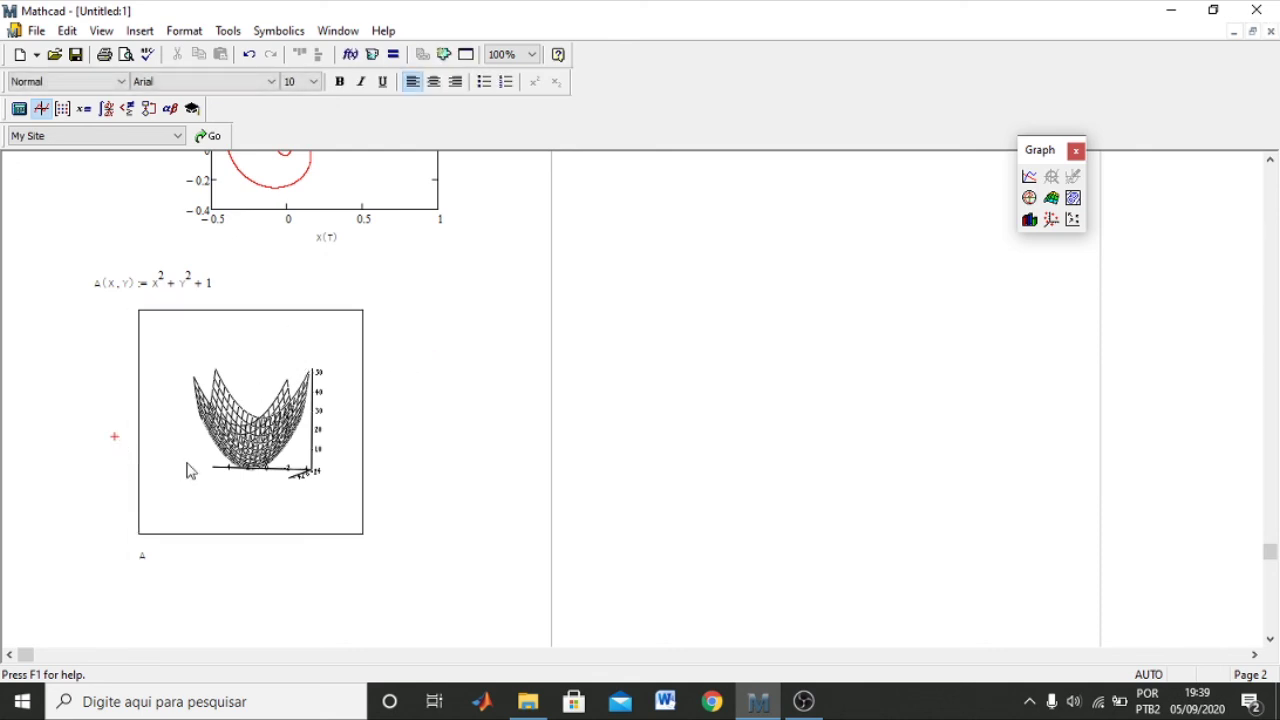
click(191, 566)
click(195, 575)
click(566, 378)
Step: Define a second function B(x,y) := -(x^2 + y^2) + 1 beside the A(x,y) definition
click(233, 276)
click(265, 281)
text(A(x, )
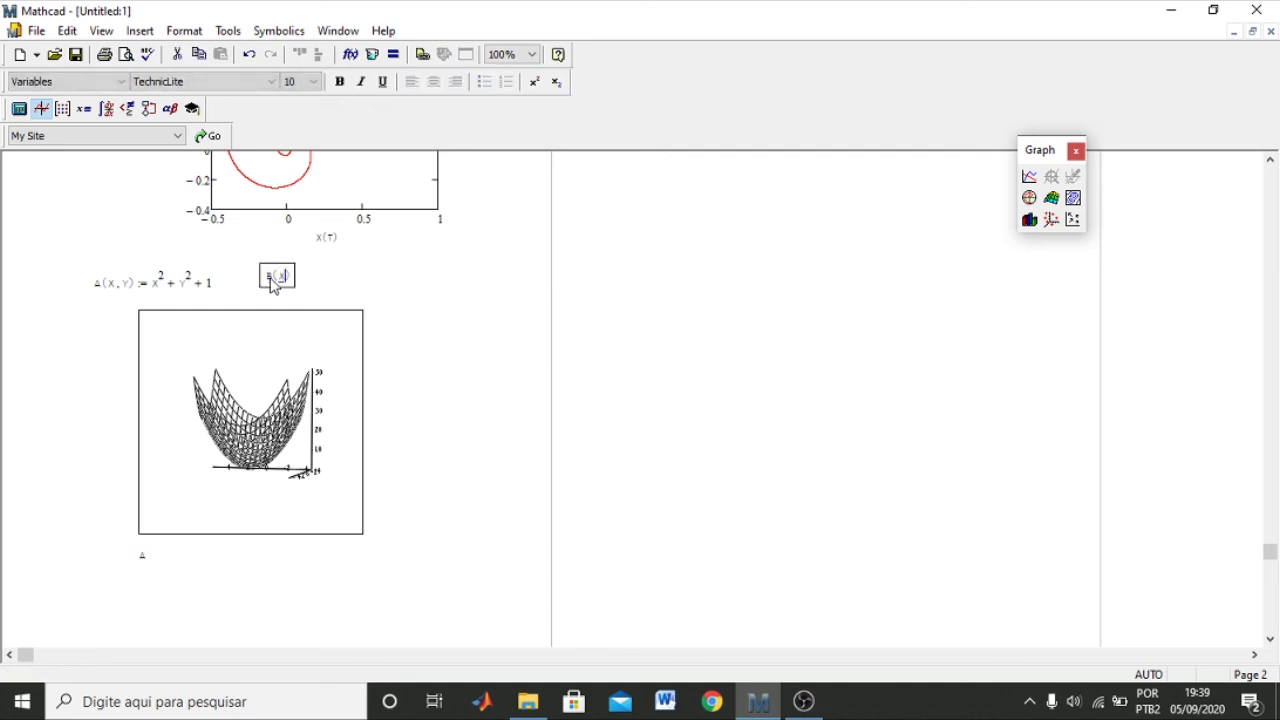
text(y) :)
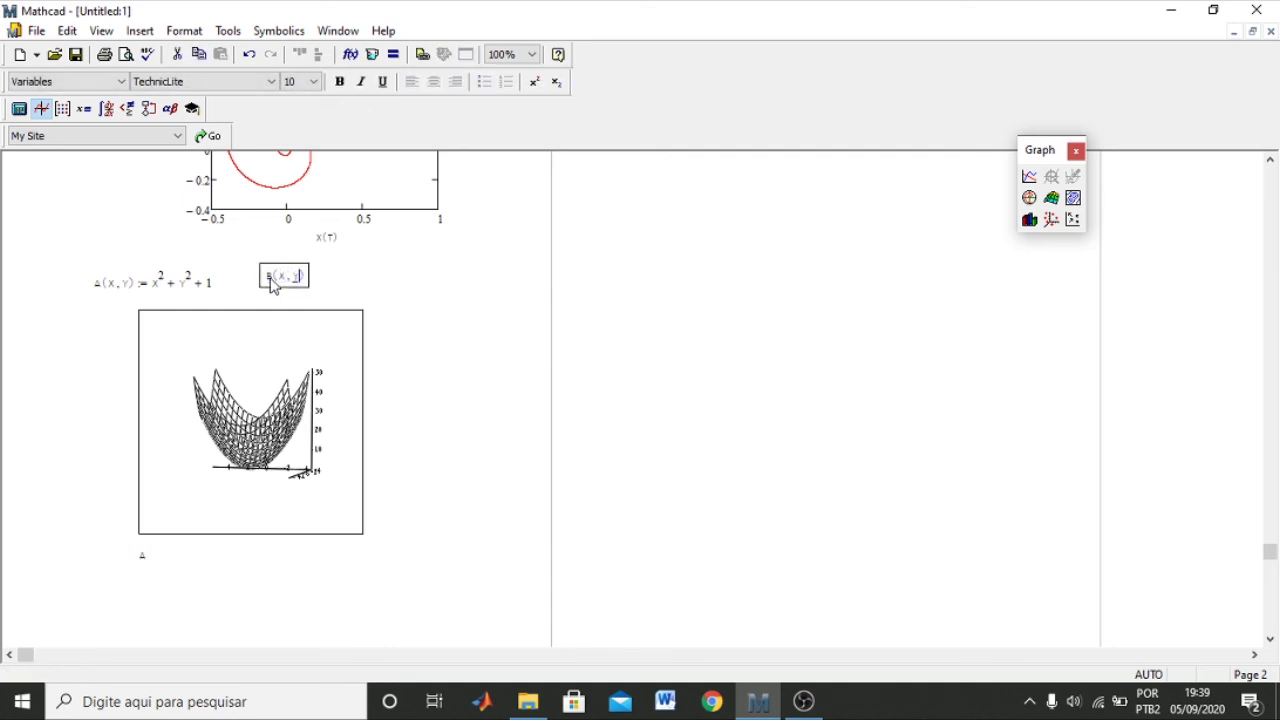
text(= −()
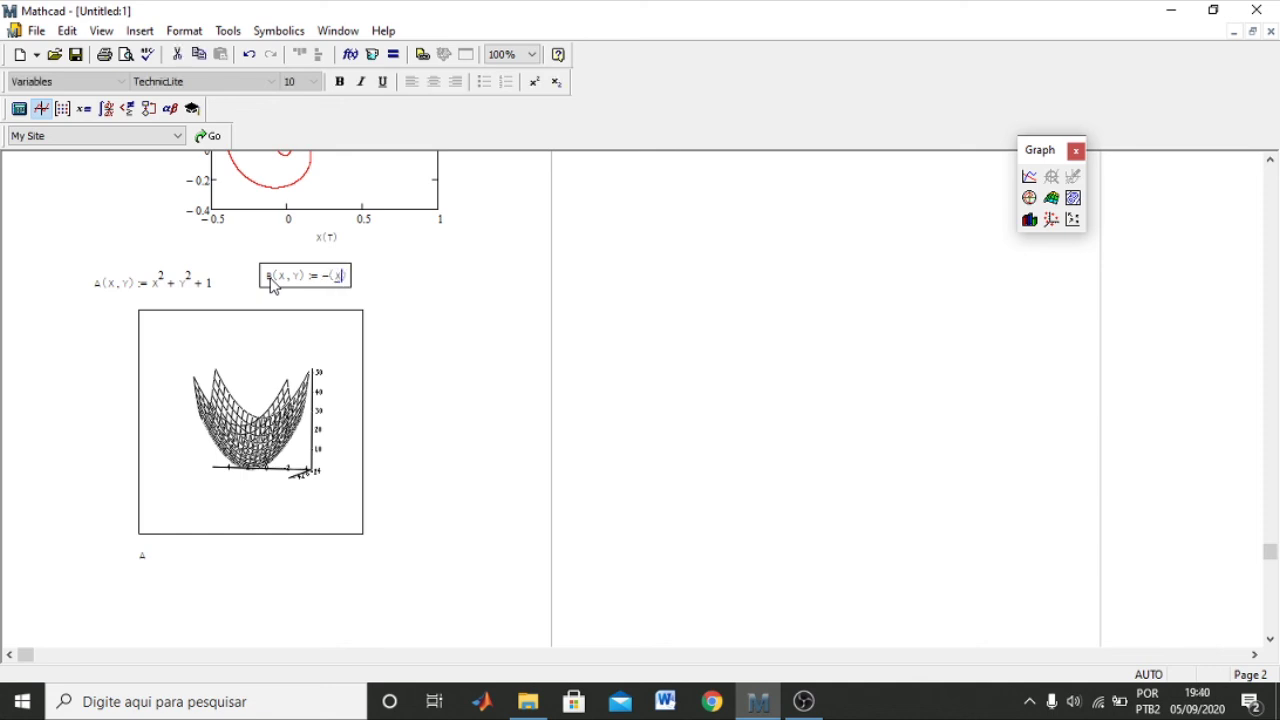
text(x^2)
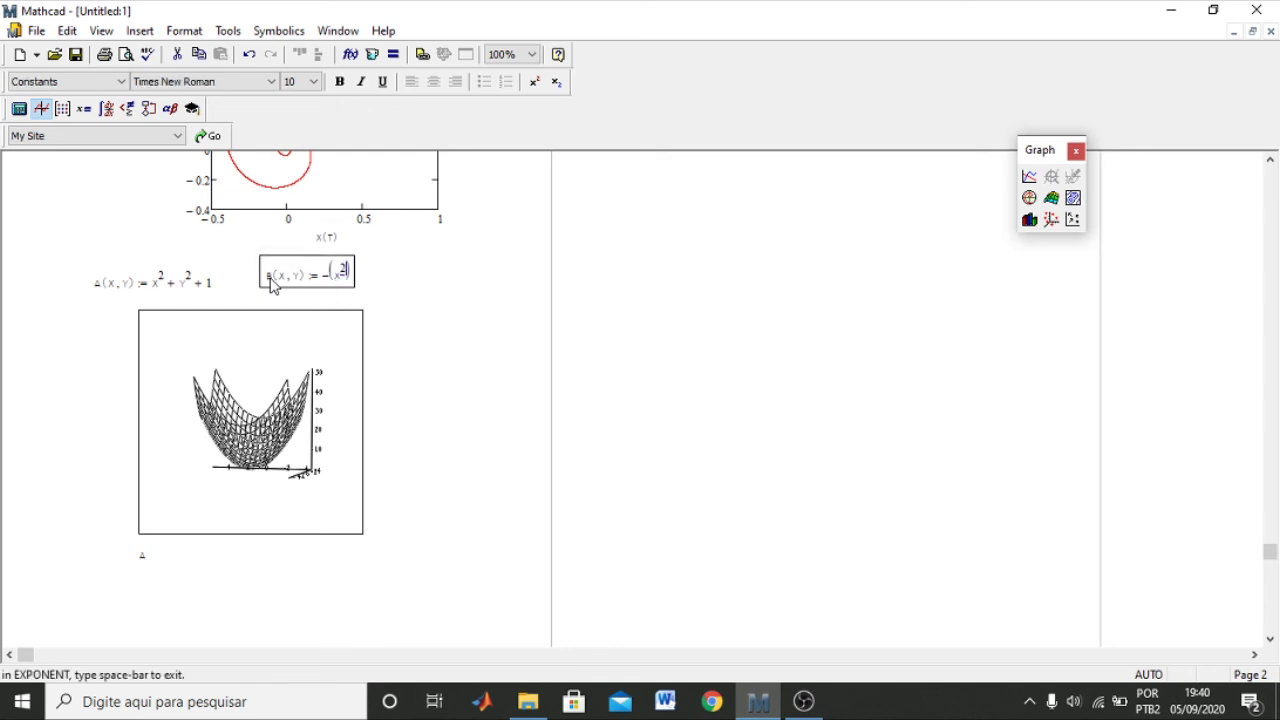
key(space)
text(+ )
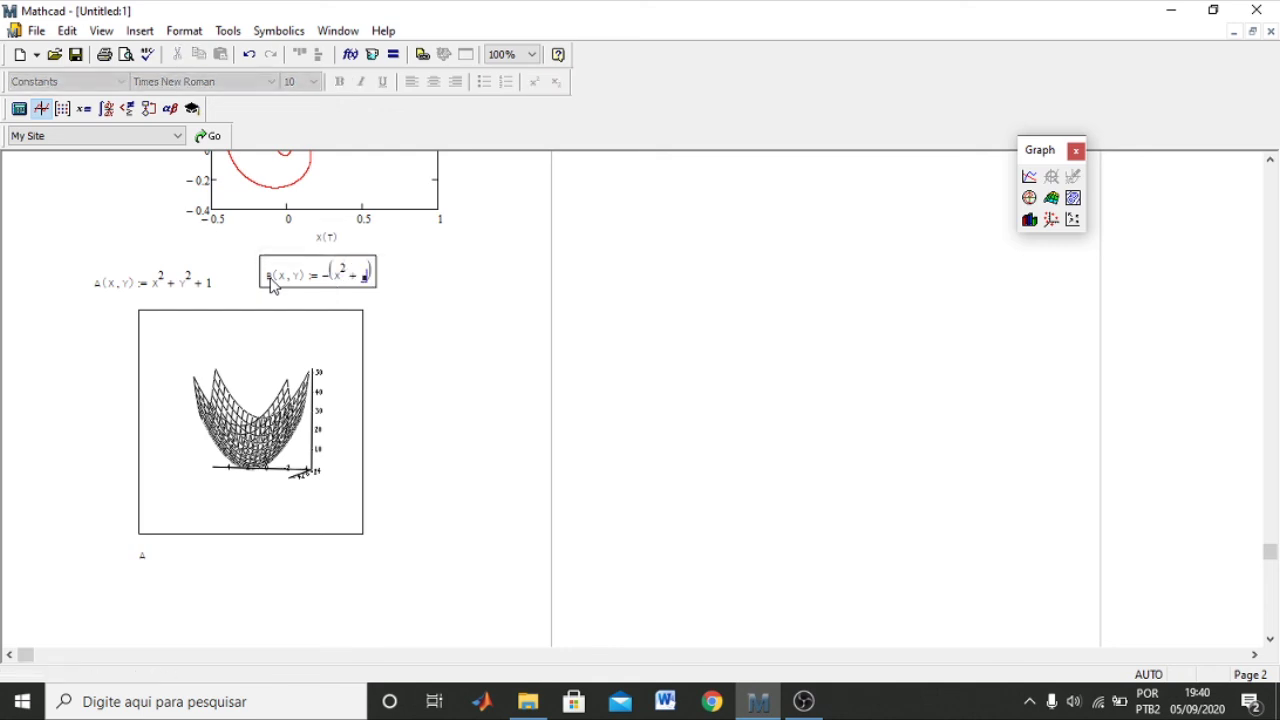
text(y^2)
key(space)
key(space)
text(+1)
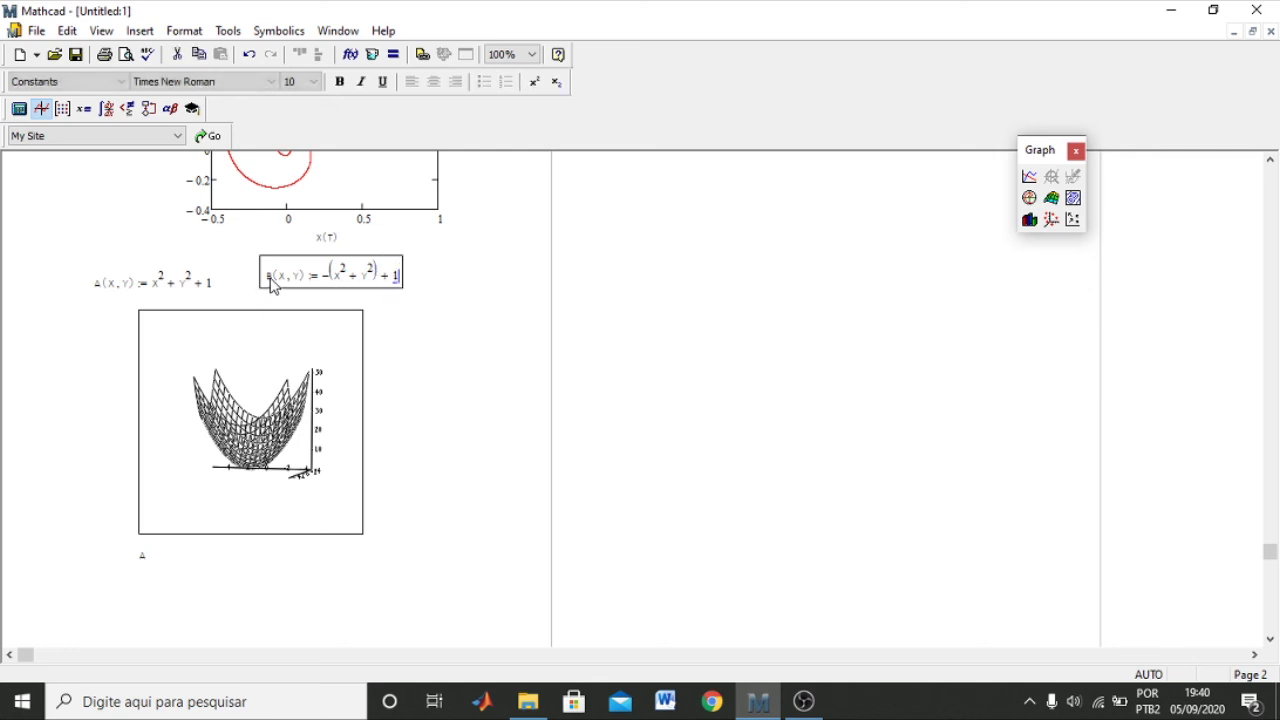
click(452, 380)
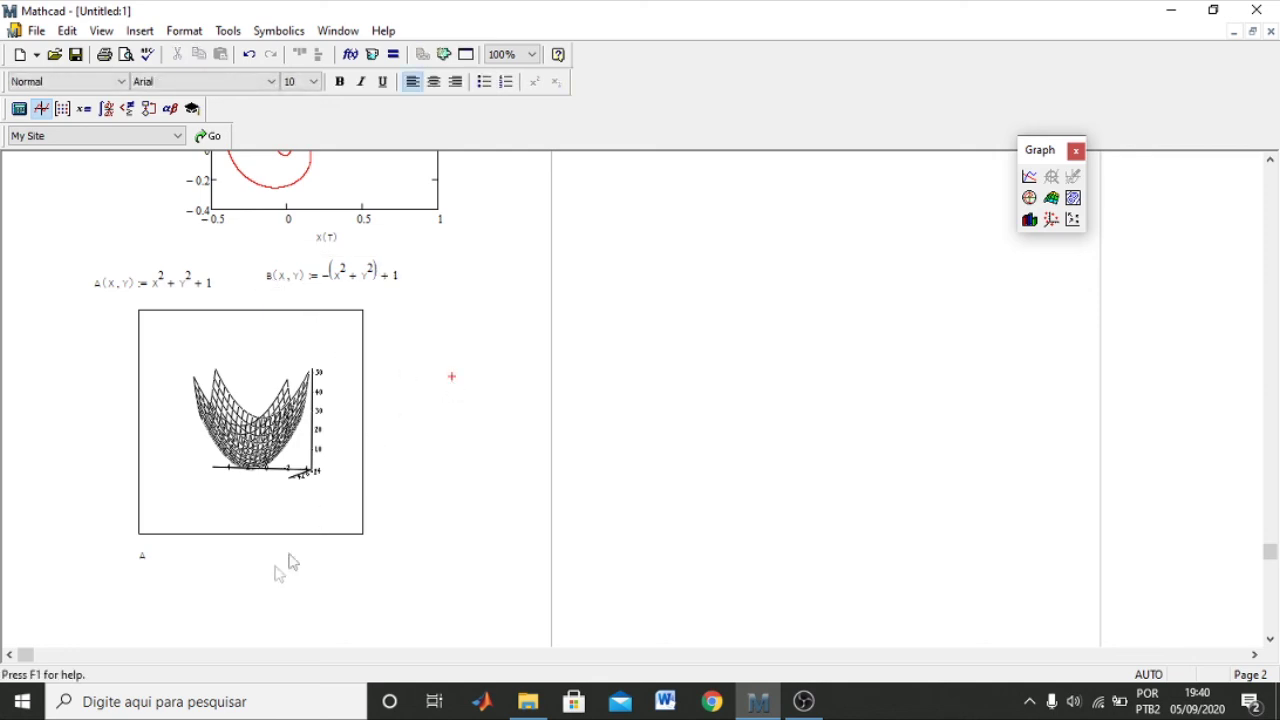
Step: Add B beside A as a second surface in the 3-D plot, and enlarge and rotate the view around where the surfaces meet
click(150, 566)
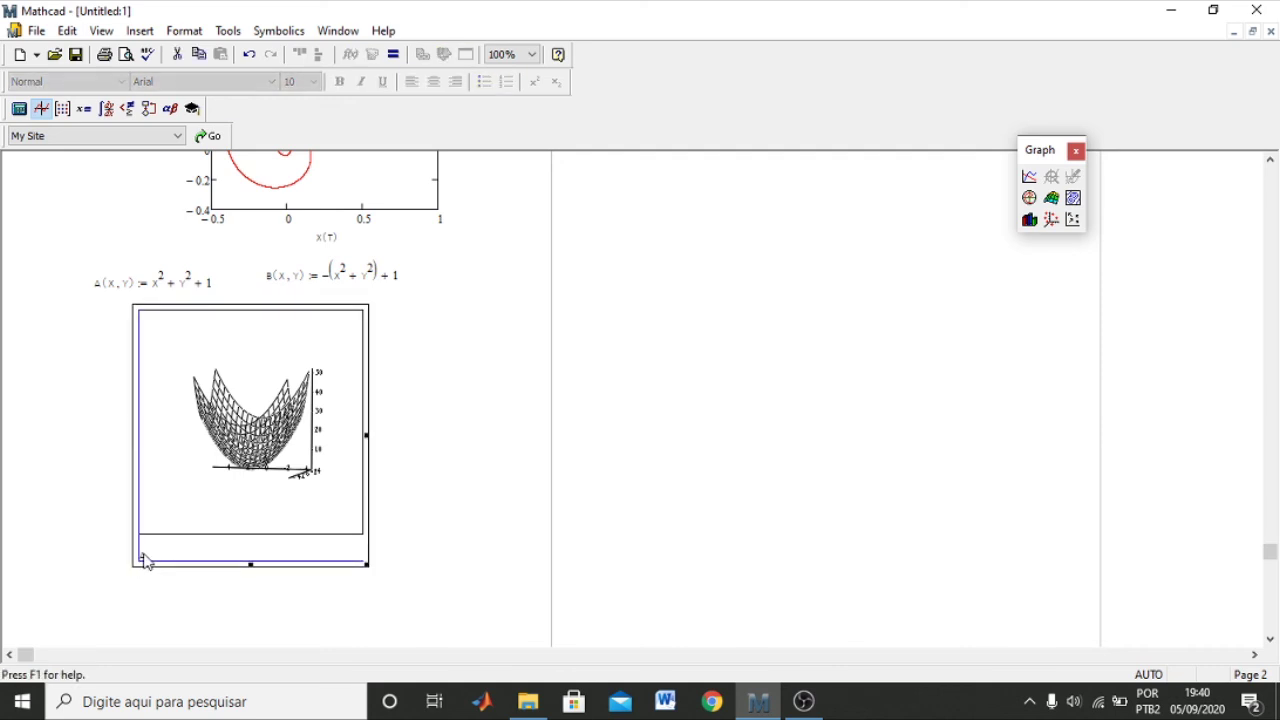
click(145, 561)
text(A,)
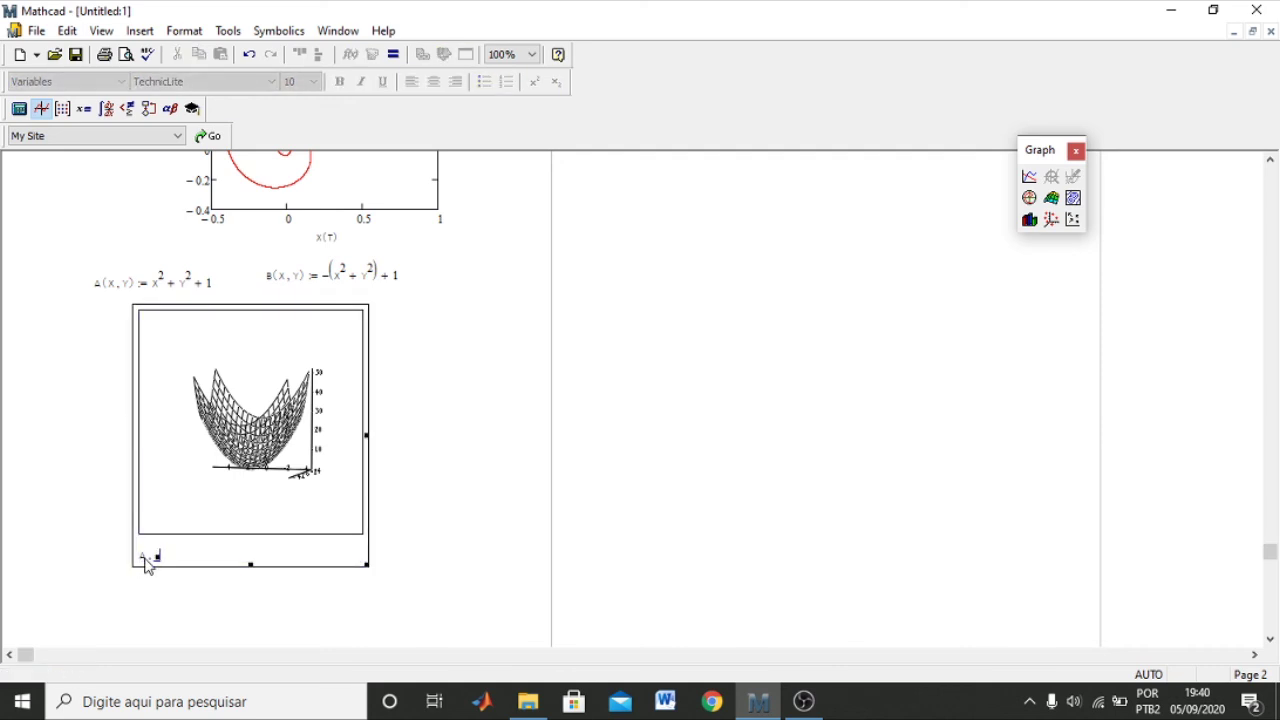
text(B)
click(459, 421)
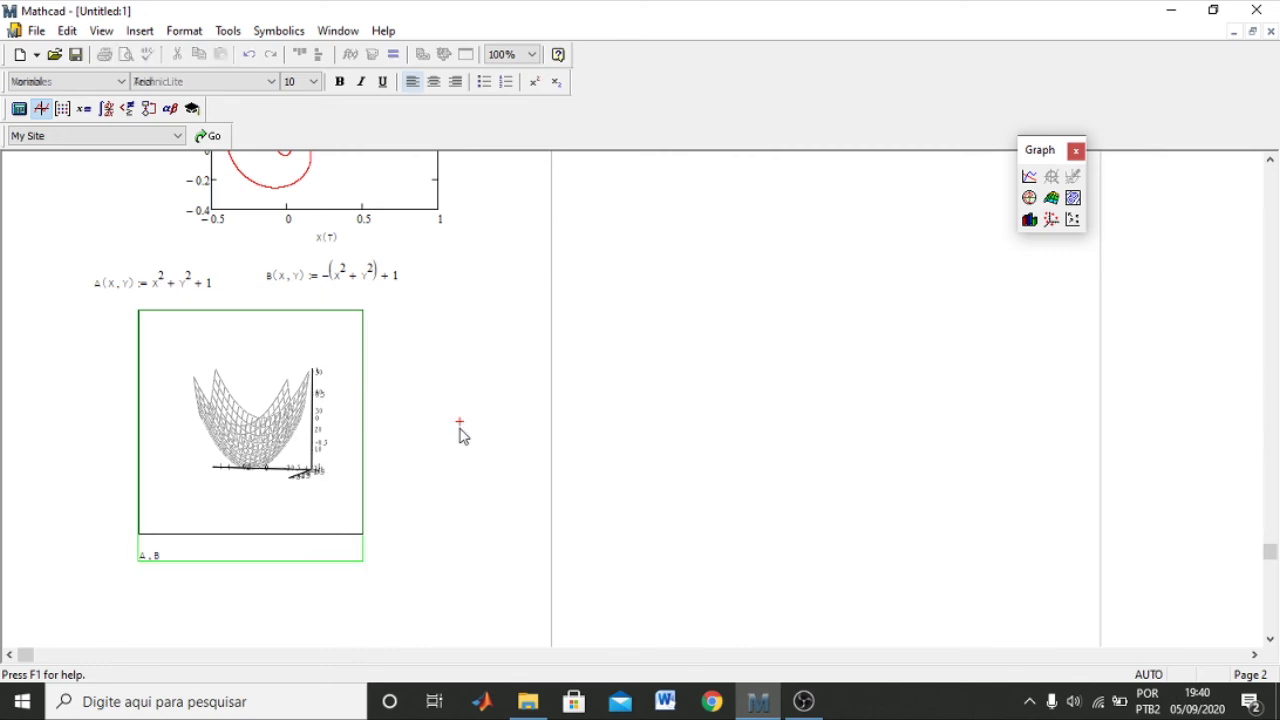
scroll(250, 422, up, 5)
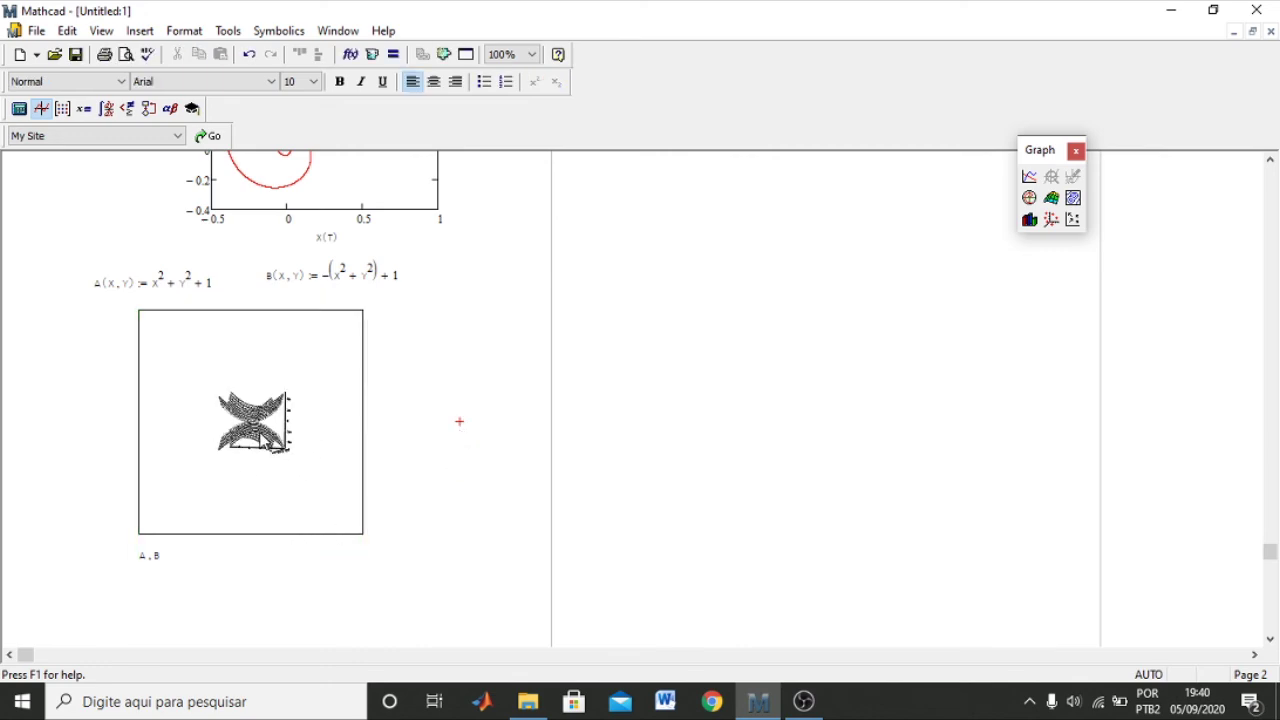
drag(253, 443, 186, 399)
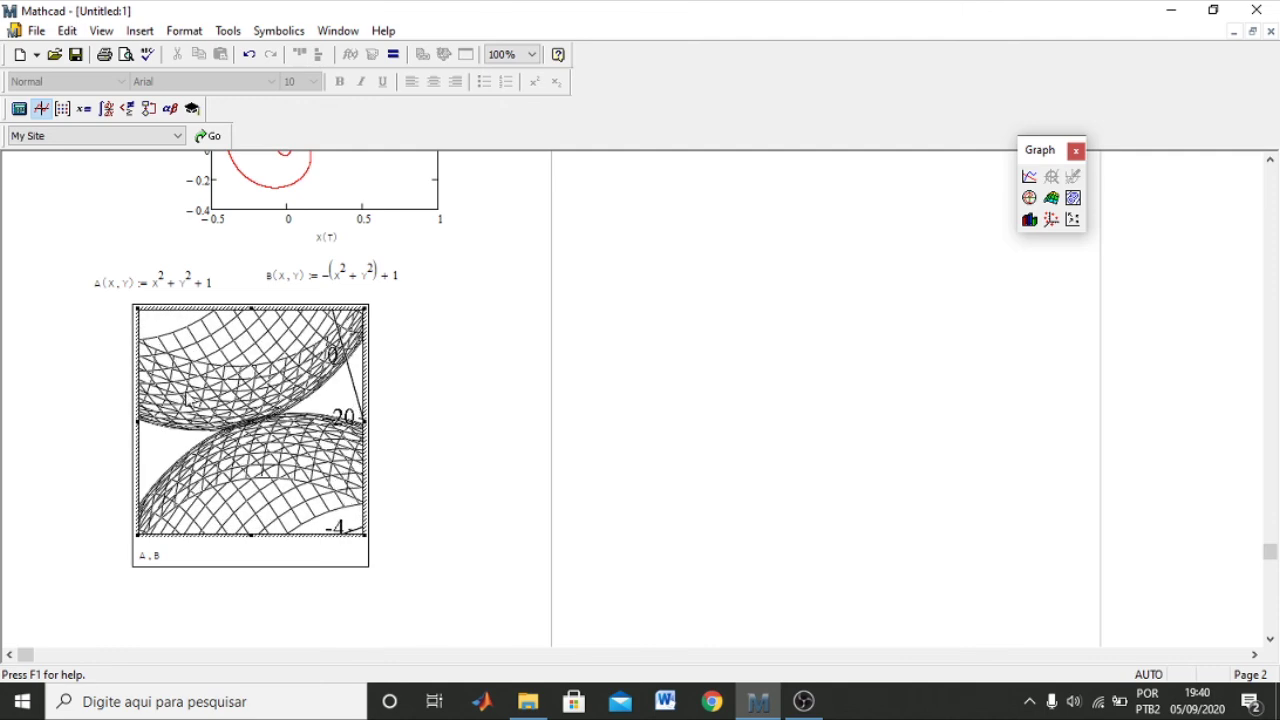
Step: Change the constant term of B(x,y) to 10 and rotate the combined surface plot to a tilted side view of both paraboloids
click(398, 276)
text(0)
click(445, 388)
mouse_move(340, 430)
mouse_down()
mouse_move(292, 448)
mouse_move(350, 455)
mouse_move(310, 445)
mouse_up()
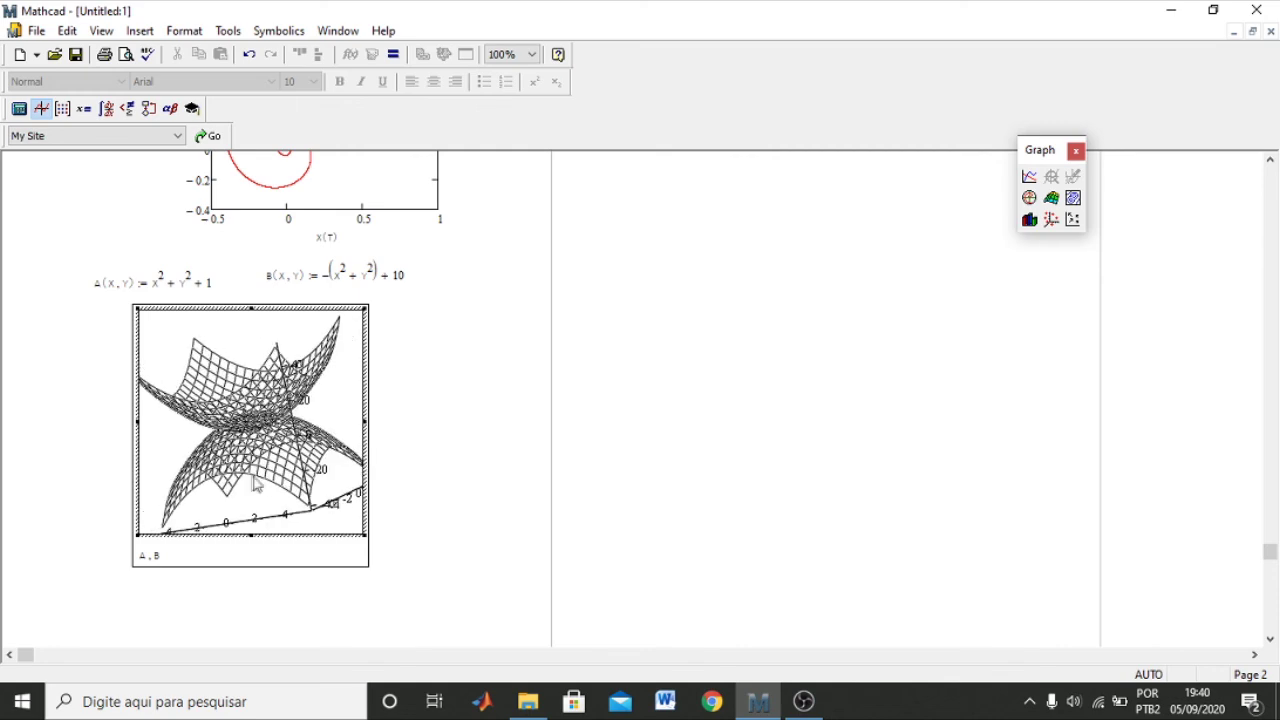
drag(310, 425, 254, 433)
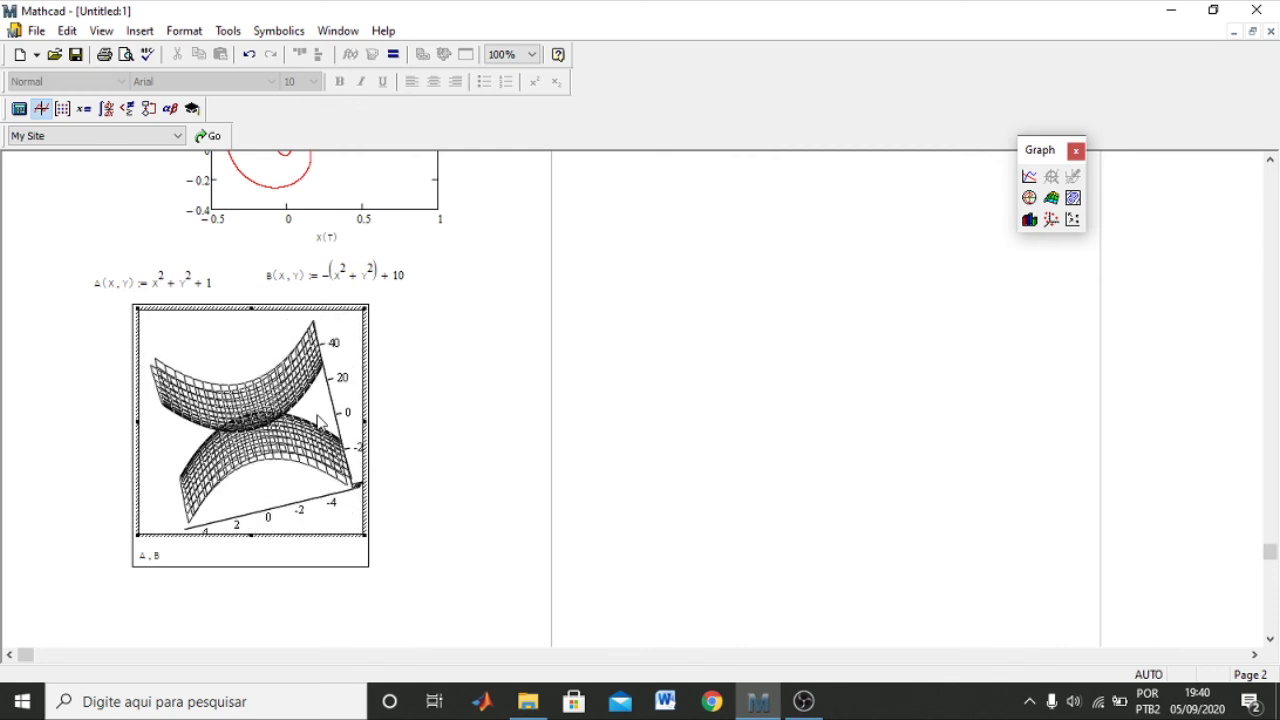